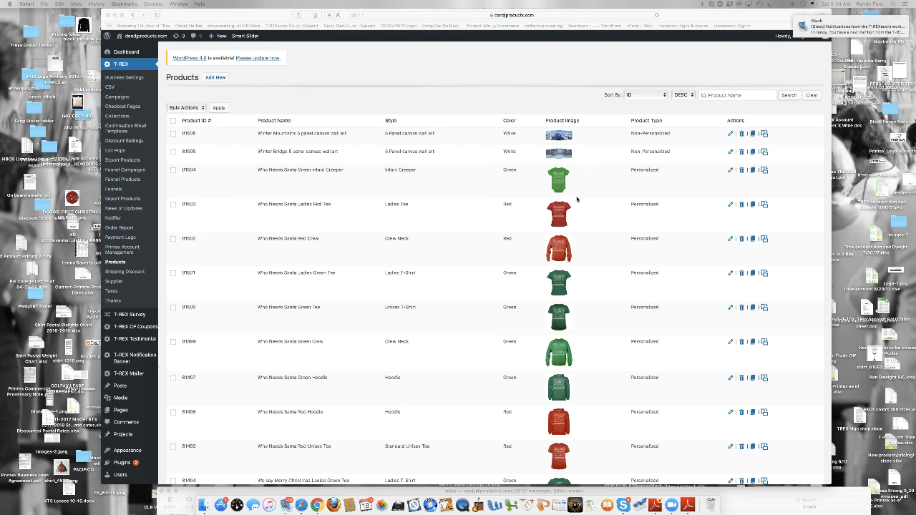
Step: Look through the product list for an existing personalized shirt suitable for duplication
{"action": "scroll", "coordinate": [548, 335], "scroll_direction": "down", "scroll_amount": 1}
{"action": "scroll", "coordinate": [548, 331], "scroll_direction": "down", "scroll_amount": 2}
{"action": "scroll", "coordinate": [572, 336], "scroll_direction": "up", "scroll_amount": 5}
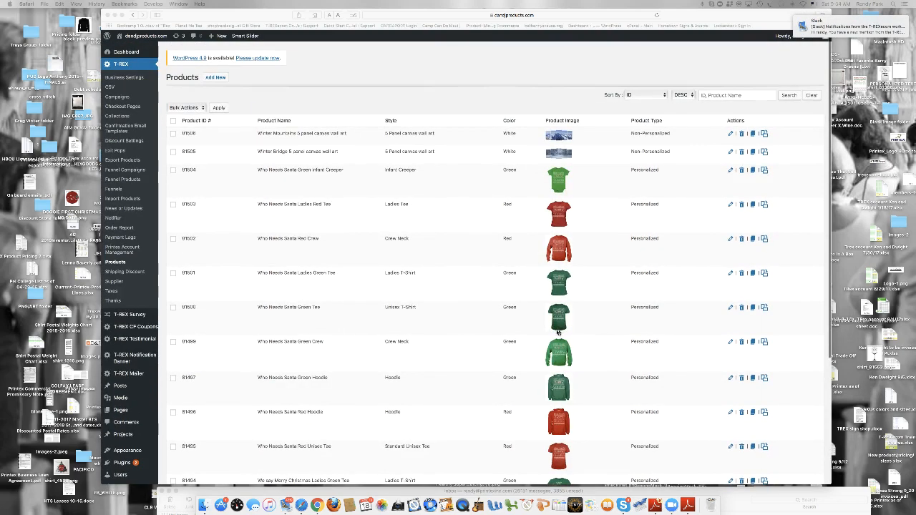
{"action": "scroll", "coordinate": [604, 344], "scroll_direction": "down", "scroll_amount": 3}
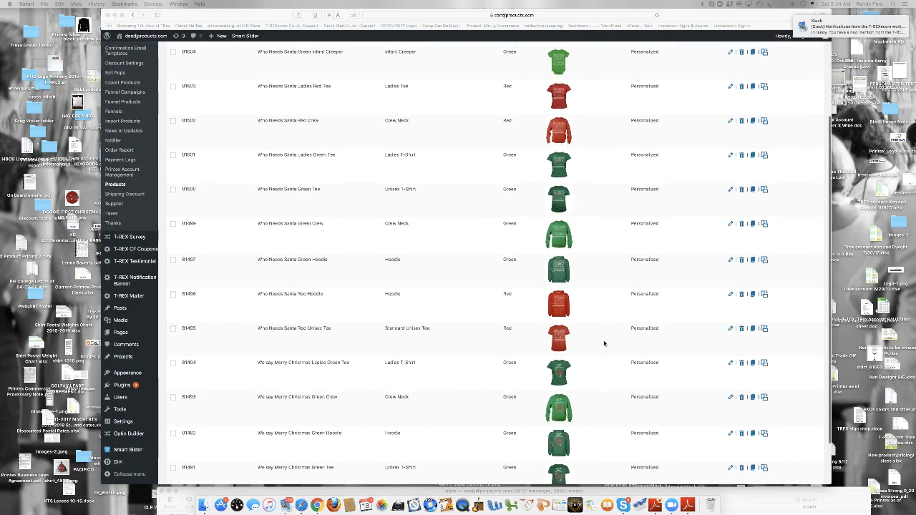
{"action": "scroll", "coordinate": [604, 344], "scroll_direction": "up", "scroll_amount": 3}
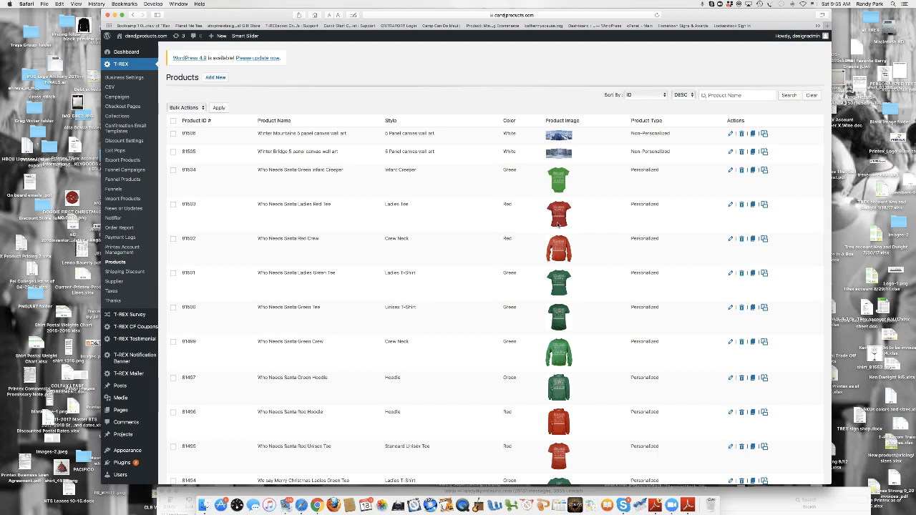
{"action": "scroll", "coordinate": [559, 224], "scroll_direction": "down", "scroll_amount": 5}
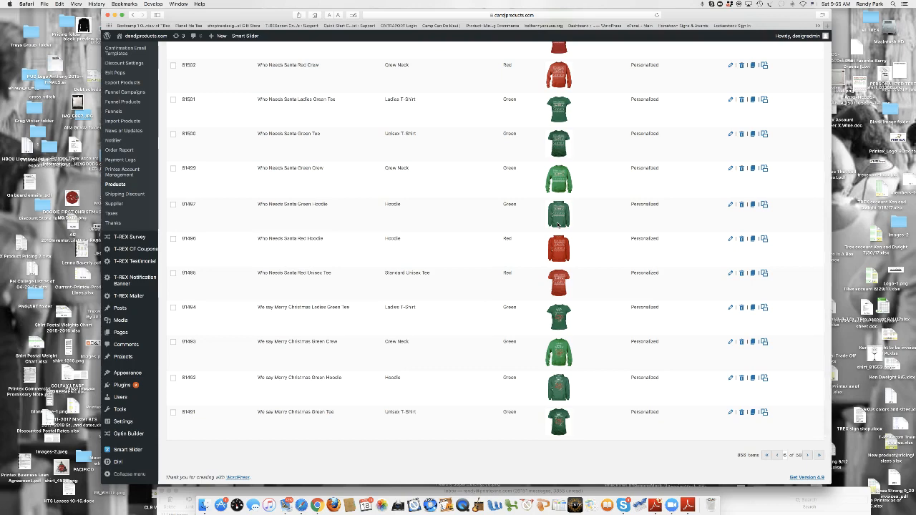
{"action": "scroll", "coordinate": [558, 224], "scroll_direction": "up", "scroll_amount": 4}
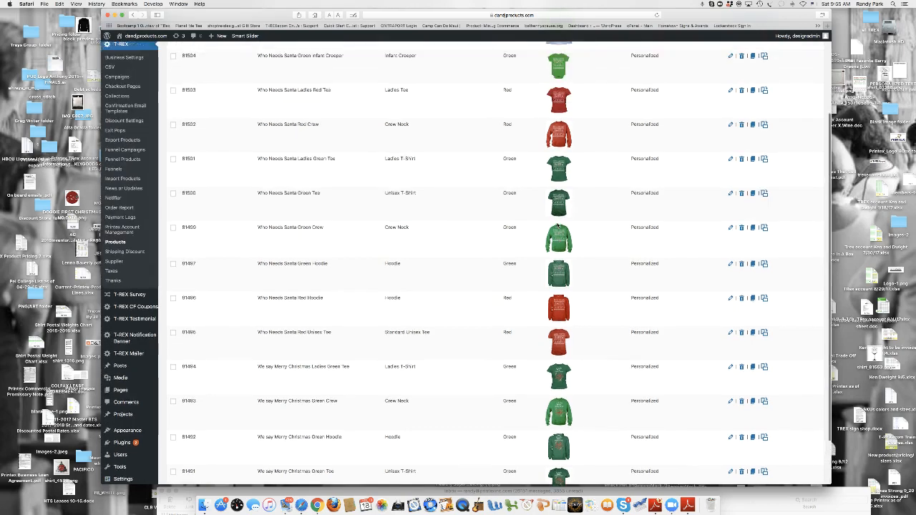
{"action": "scroll", "coordinate": [559, 226], "scroll_direction": "up", "scroll_amount": 2}
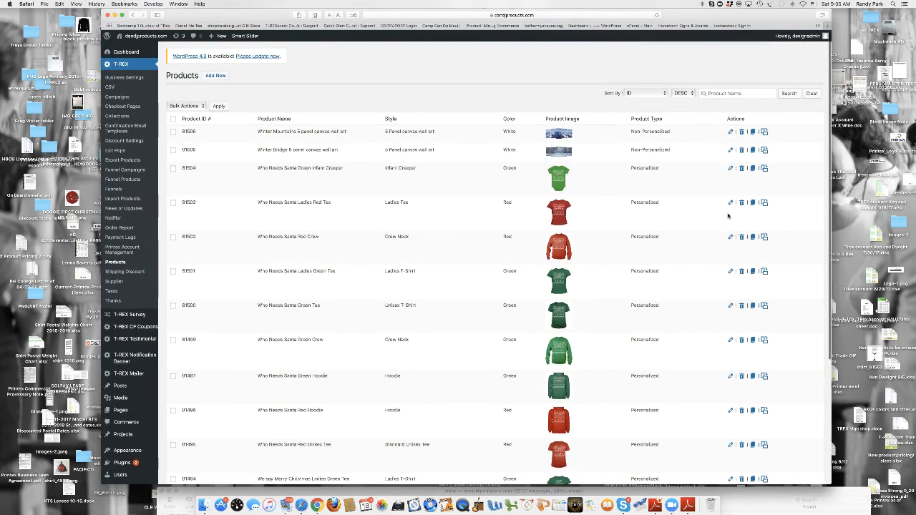
Step: Duplicate the Who Needs Santa Ladies Red Tee product and open the copy for editing
{"action": "left_click", "coordinate": [752, 202]}
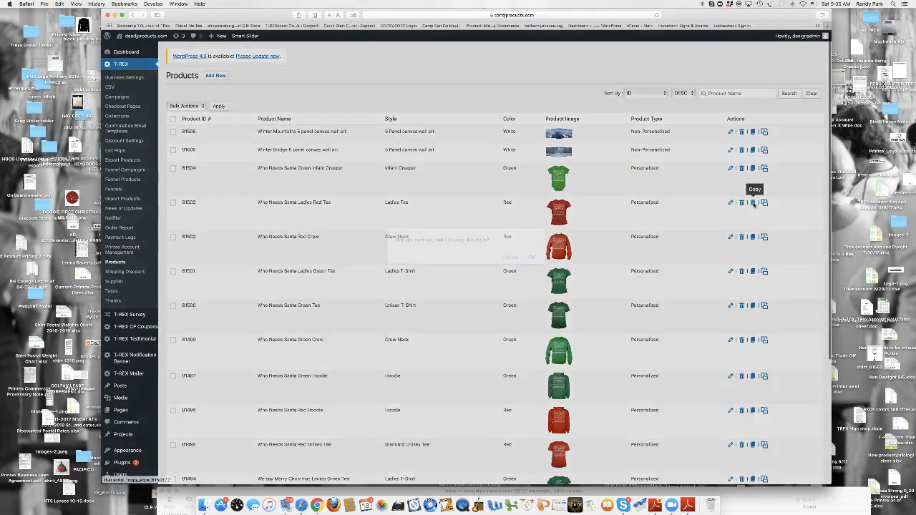
{"action": "left_click", "coordinate": [532, 258]}
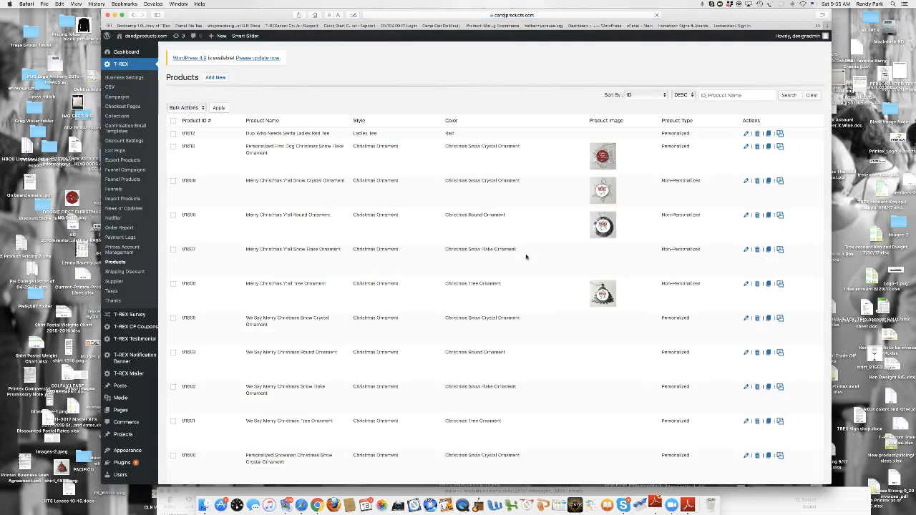
{"action": "left_click", "coordinate": [746, 135]}
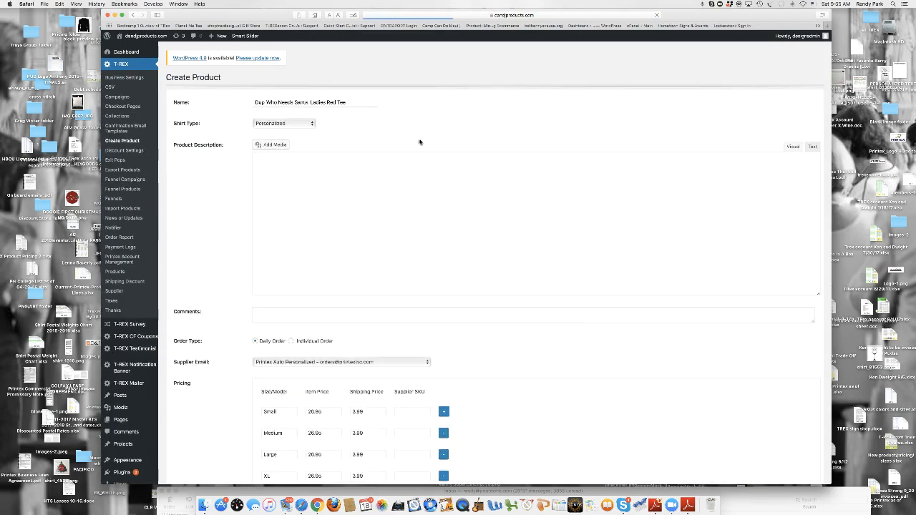
Step: Rename the duplicated product as "Who Needs Santa Ladies ? Tee" and keep its shirt type as Personalized
{"action": "scroll", "coordinate": [425, 180], "scroll_direction": "down", "scroll_amount": 3}
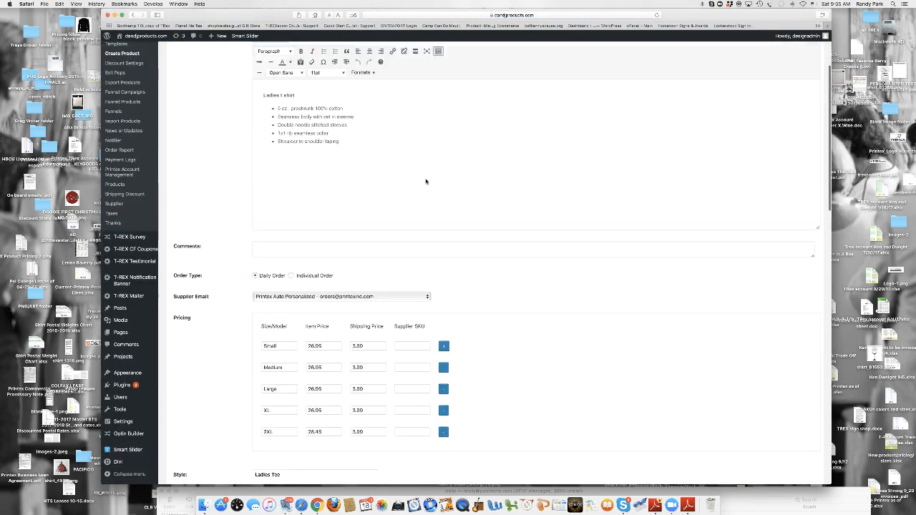
{"action": "scroll", "coordinate": [354, 125], "scroll_direction": "up", "scroll_amount": 5}
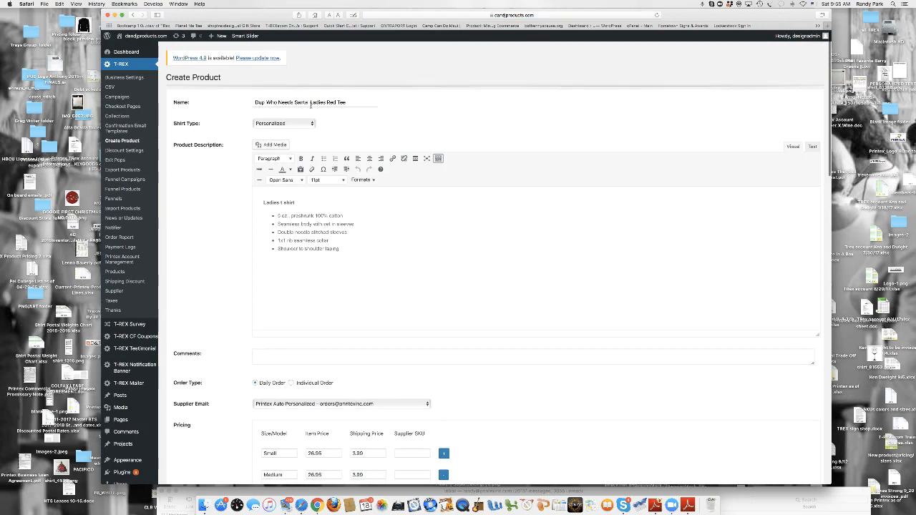
{"action": "left_click_drag", "start_coordinate": [265, 102], "coordinate": [249, 103]}
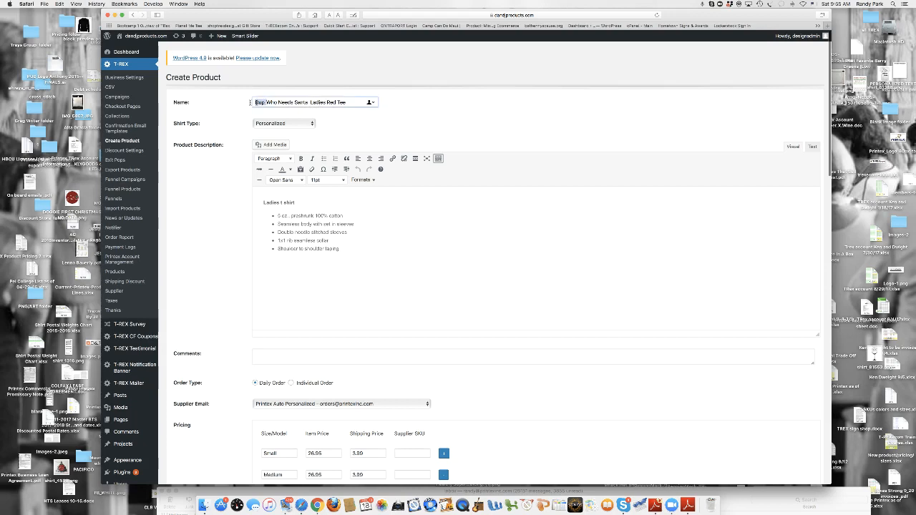
{"action": "key", "text": "BackSpace"}
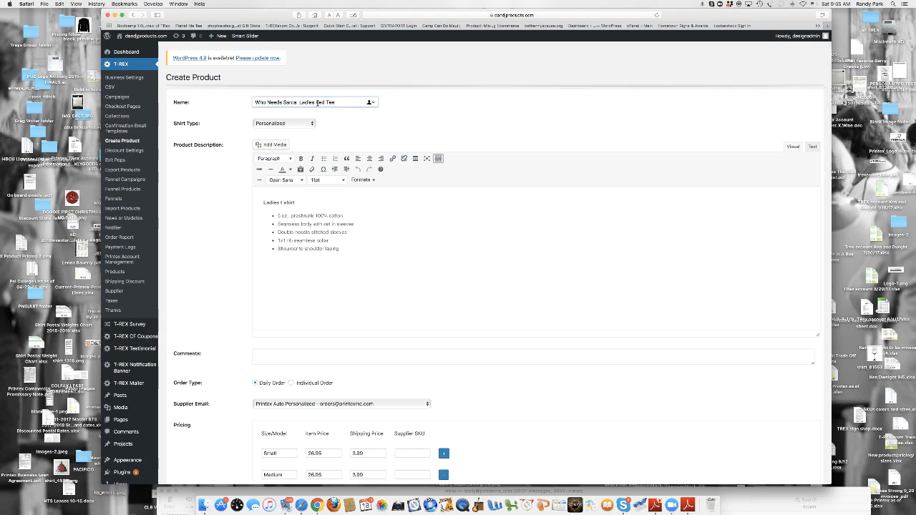
{"action": "left_click_drag", "start_coordinate": [316, 102], "coordinate": [325, 102]}
{"action": "type", "text": "P"}
{"action": "left_click", "coordinate": [311, 127]}
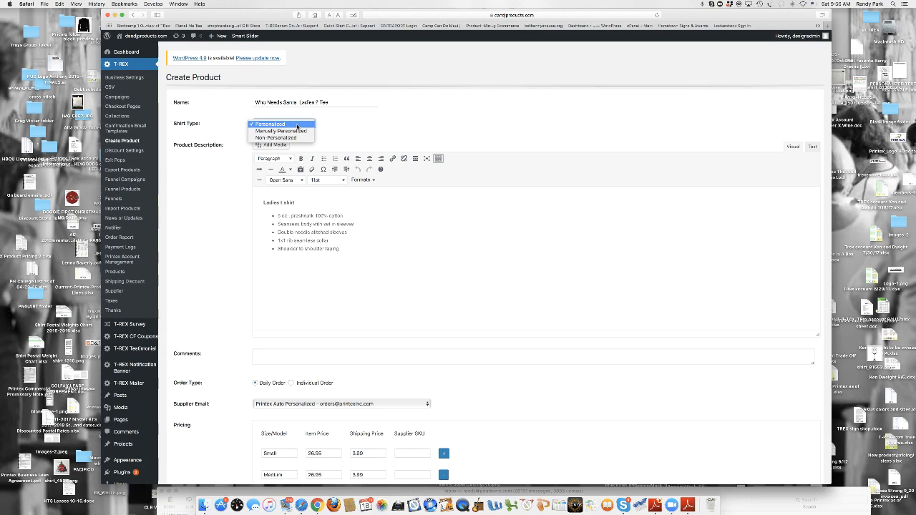
{"action": "left_click", "coordinate": [297, 126]}
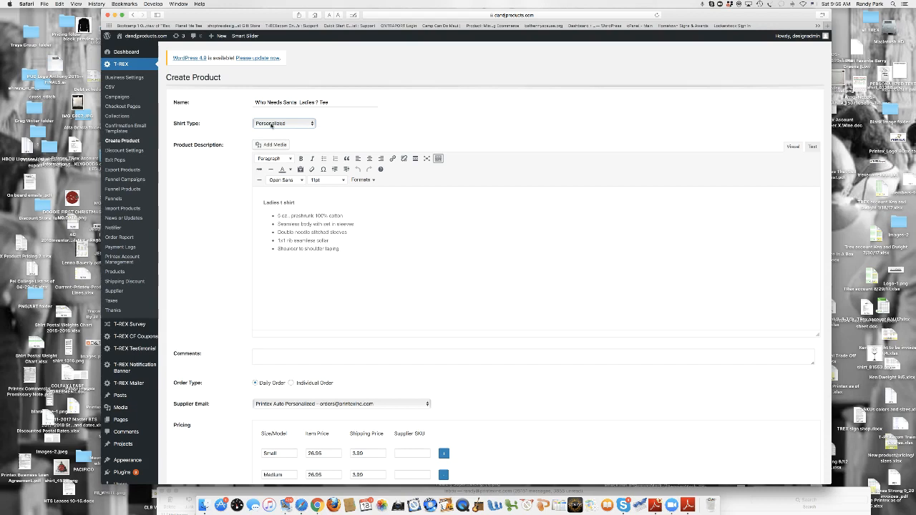
Step: Add the bullet "Softest shirt on earth" at the end of the product description's list
{"action": "scroll", "coordinate": [289, 209], "scroll_direction": "down", "scroll_amount": 1}
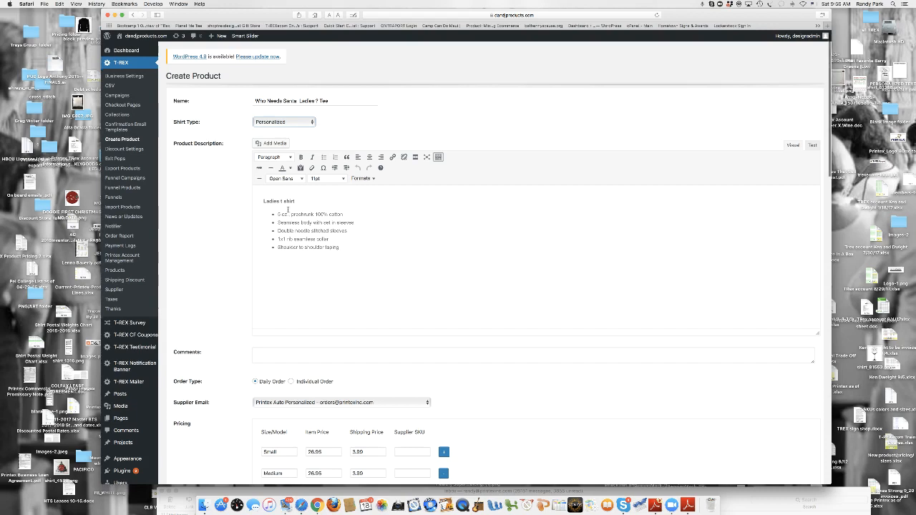
{"action": "left_click_drag", "start_coordinate": [264, 201], "coordinate": [370, 259]}
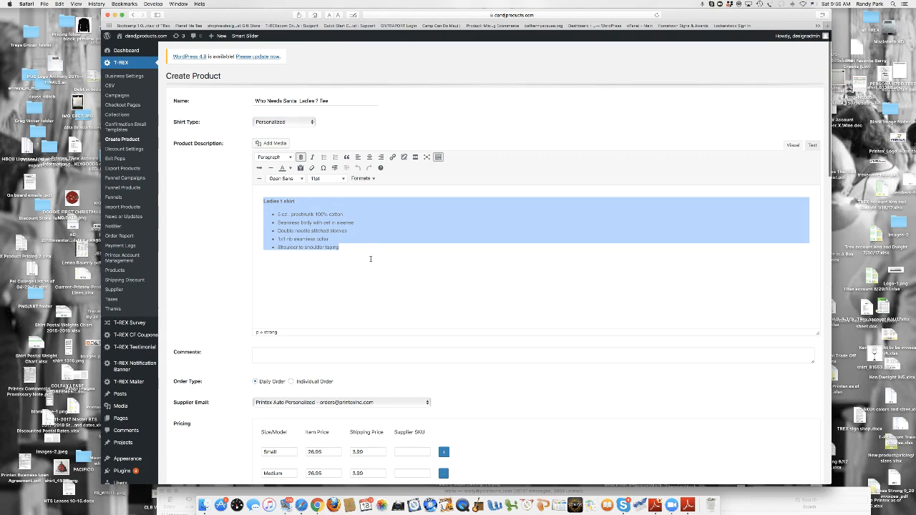
{"action": "left_click", "coordinate": [386, 251]}
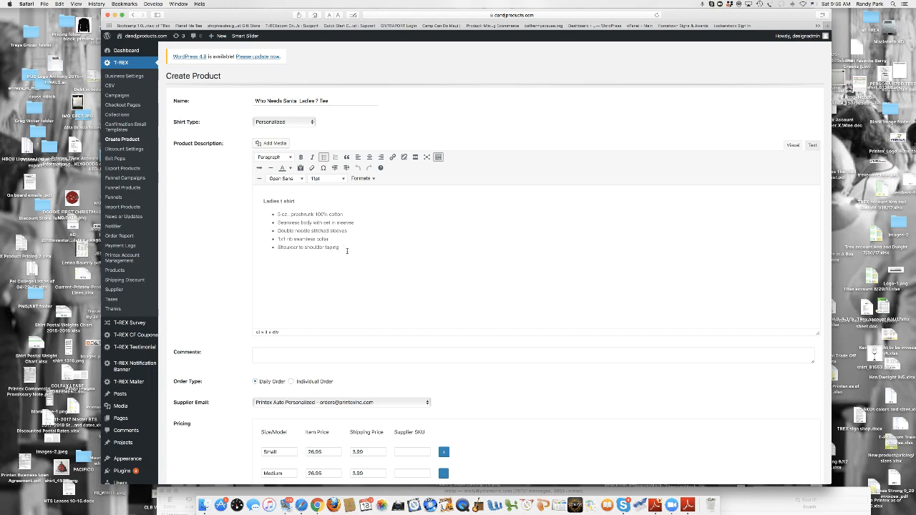
{"action": "key", "text": "Return"}
{"action": "type", "text": "Su"}
{"action": "type", "text": "ftest"}
{"action": "type", "text": " shirt on "}
{"action": "type", "text": "earth"}
Step: Choose Printex Auto Personalized as the product's supplier
{"action": "scroll", "coordinate": [334, 265], "scroll_direction": "down", "scroll_amount": 3}
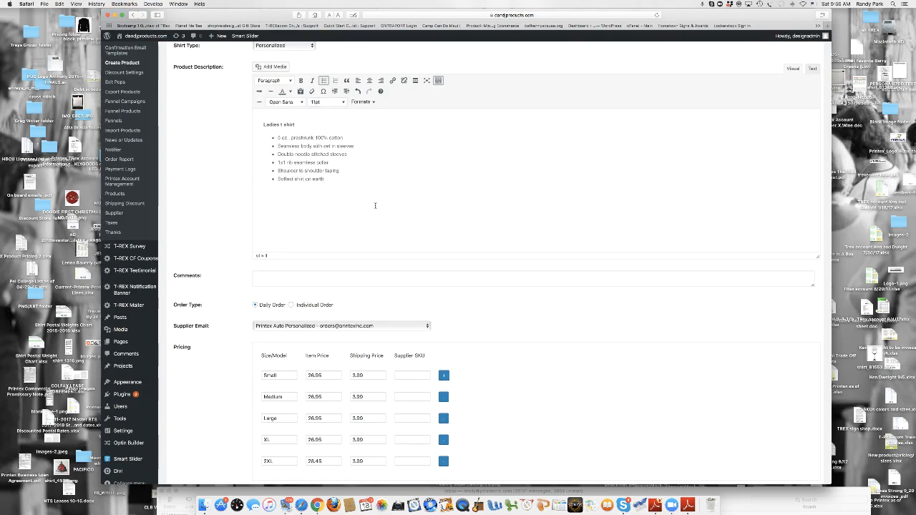
{"action": "scroll", "coordinate": [374, 205], "scroll_direction": "down", "scroll_amount": 3}
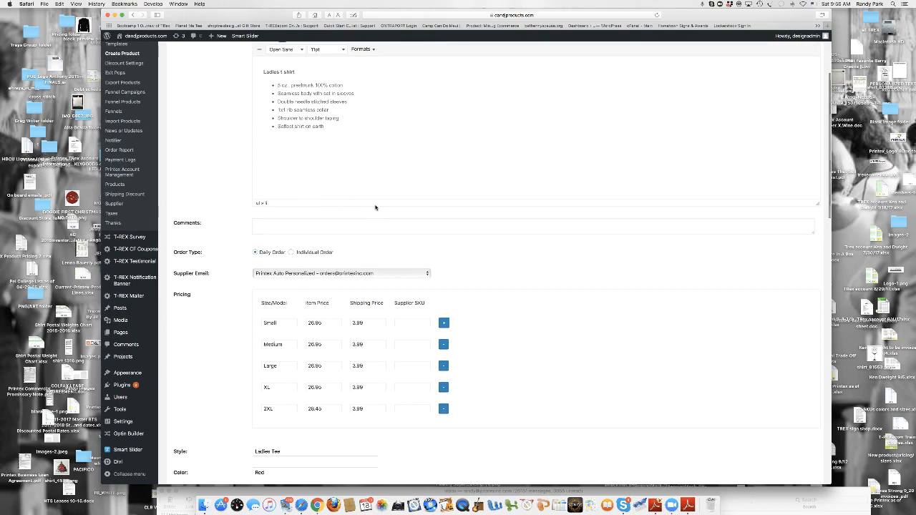
{"action": "scroll", "coordinate": [374, 206], "scroll_direction": "down", "scroll_amount": 2}
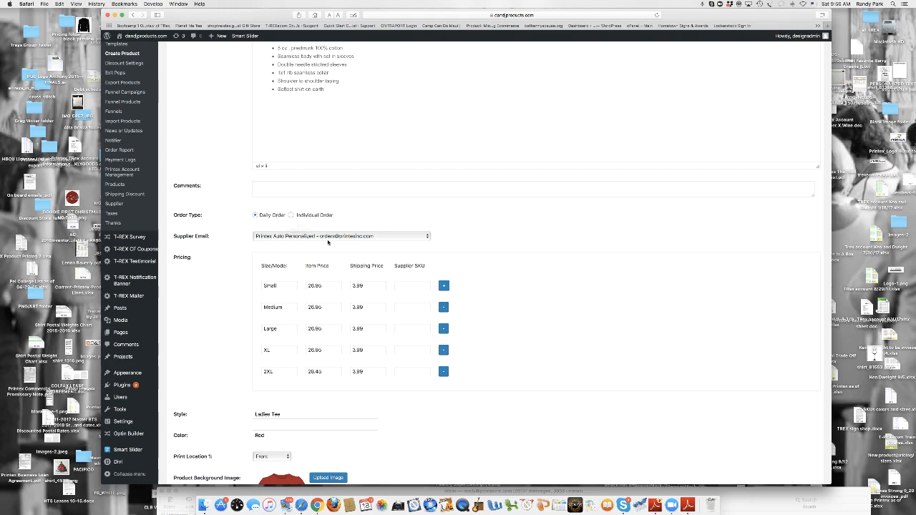
{"action": "left_click", "coordinate": [428, 237]}
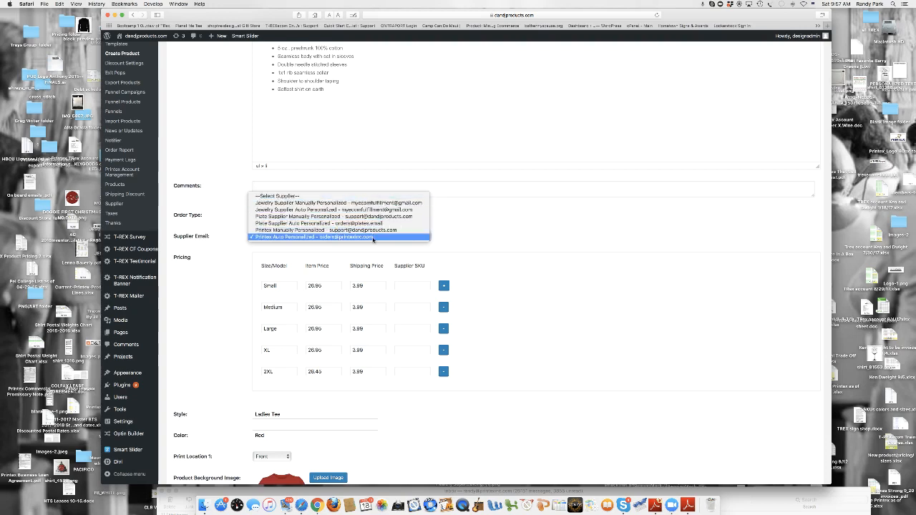
{"action": "left_click", "coordinate": [337, 236]}
Step: Set the shipping price of the Small size to 0
{"action": "scroll", "coordinate": [533, 273], "scroll_direction": "down", "scroll_amount": 2}
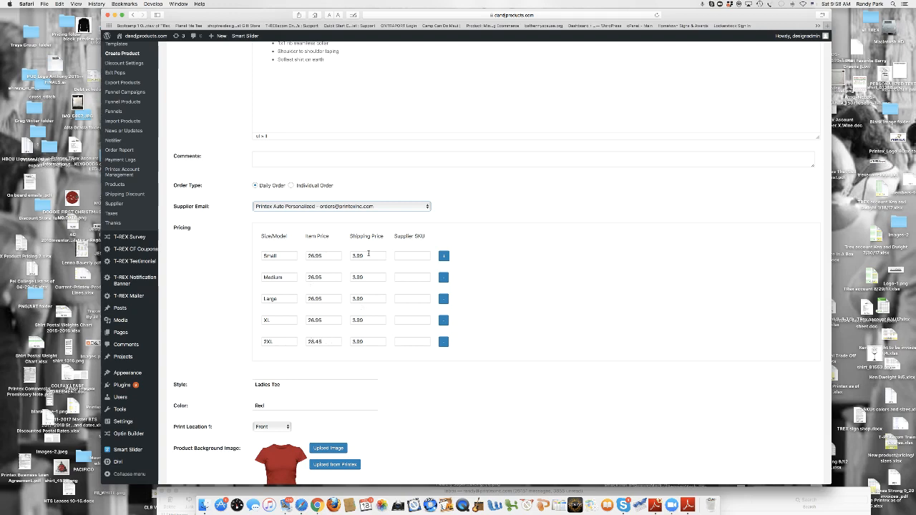
{"action": "left_click_drag", "start_coordinate": [368, 253], "coordinate": [348, 253]}
{"action": "type", "text": "0"}
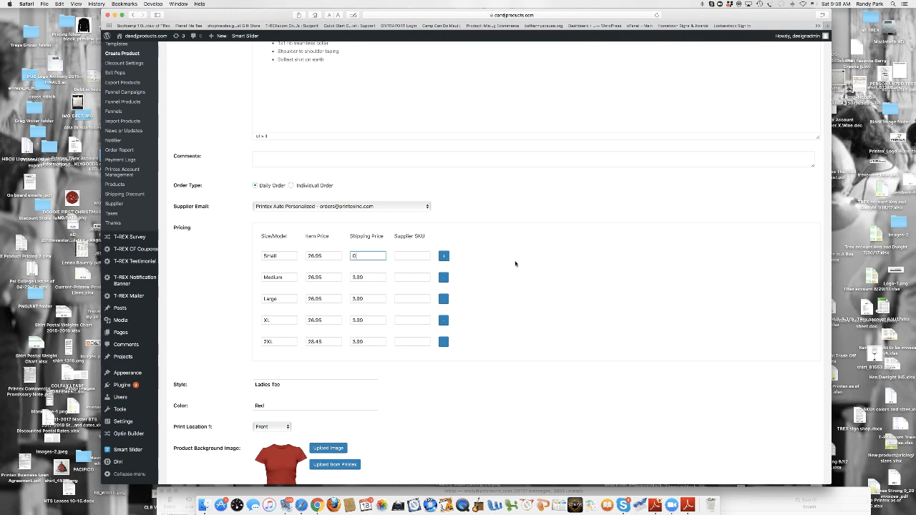
Step: Examine the product's style, color, print locations, images and Shirt Name One settings through to the shirt preview
{"action": "scroll", "coordinate": [516, 263], "scroll_direction": "down", "scroll_amount": 1}
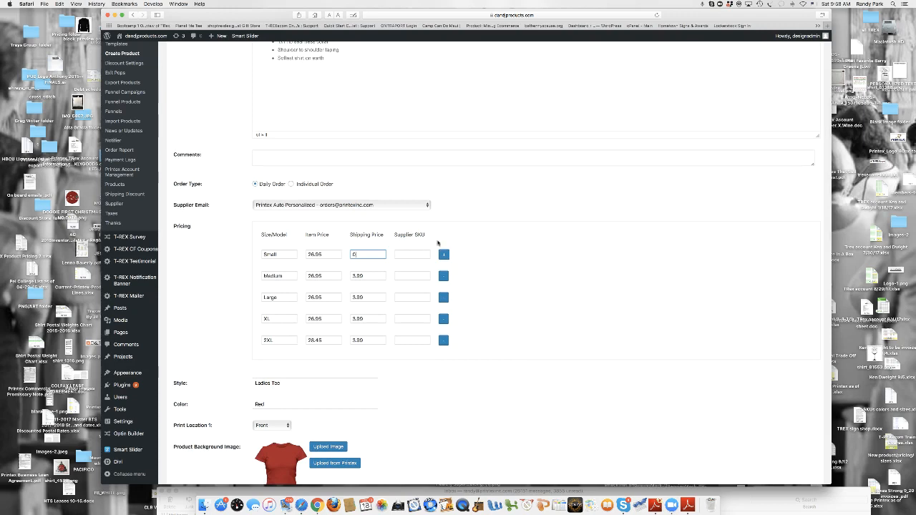
{"action": "scroll", "coordinate": [511, 255], "scroll_direction": "down", "scroll_amount": 3}
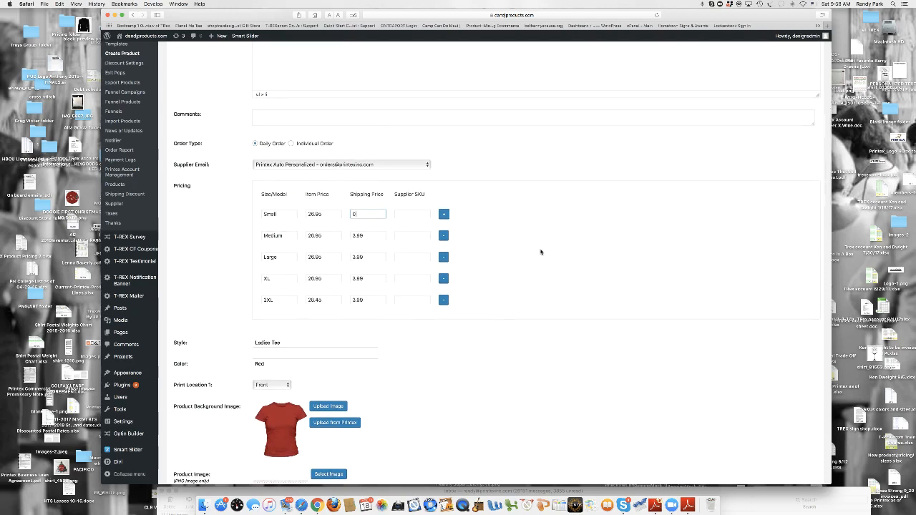
{"action": "scroll", "coordinate": [540, 250], "scroll_direction": "down", "scroll_amount": 3}
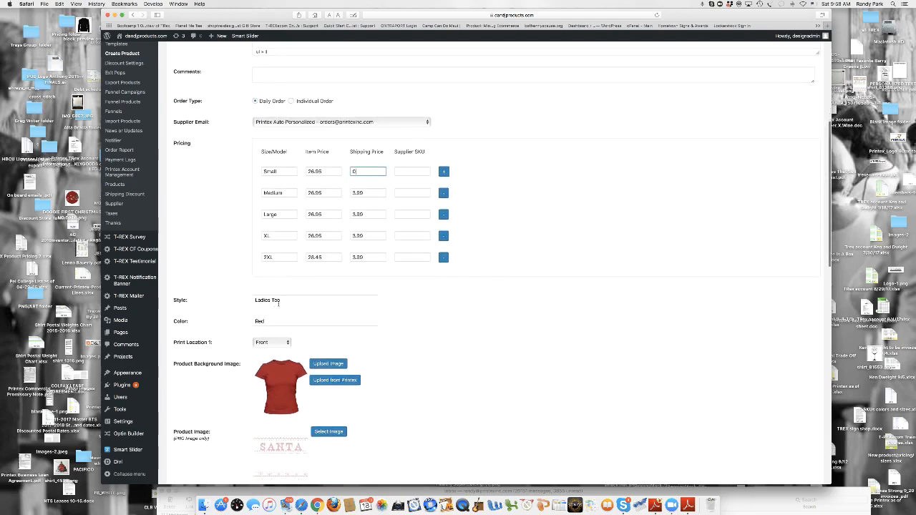
{"action": "left_click_drag", "start_coordinate": [289, 300], "coordinate": [246, 299]}
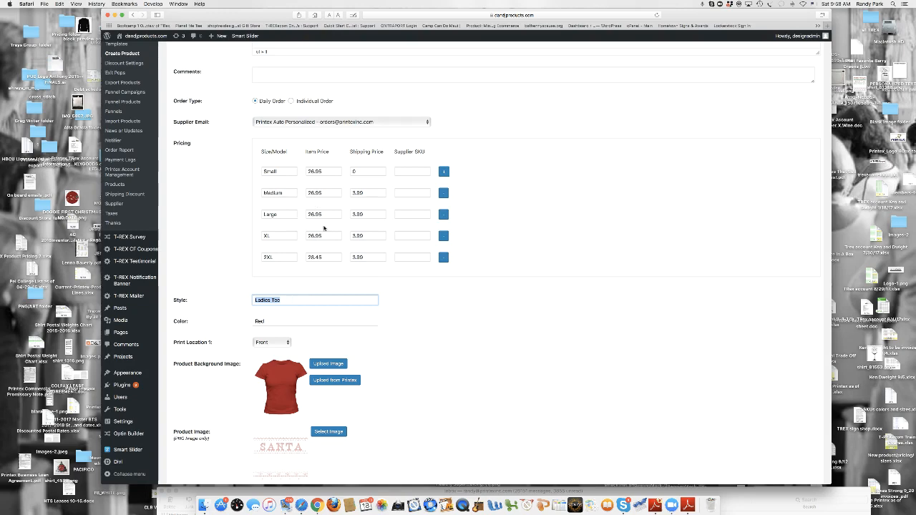
{"action": "scroll", "coordinate": [324, 215], "scroll_direction": "up", "scroll_amount": 8}
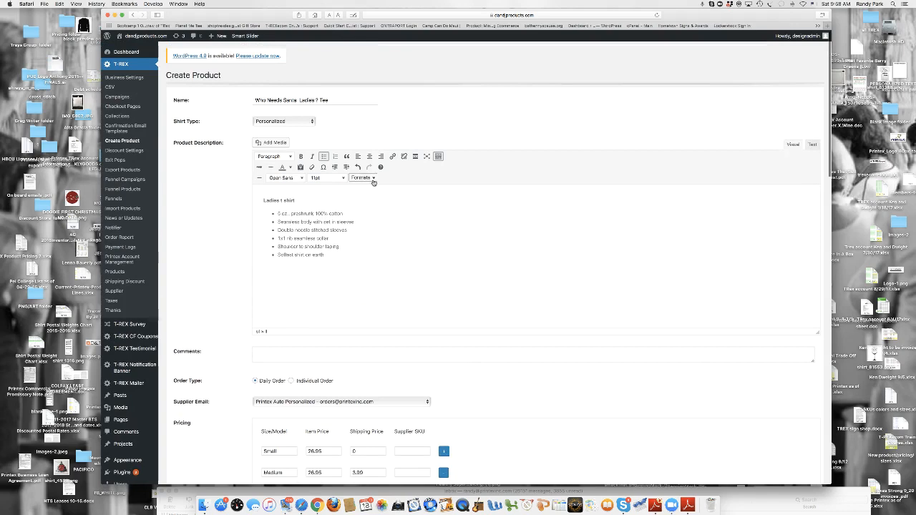
{"action": "scroll", "coordinate": [323, 180], "scroll_direction": "down", "scroll_amount": 11}
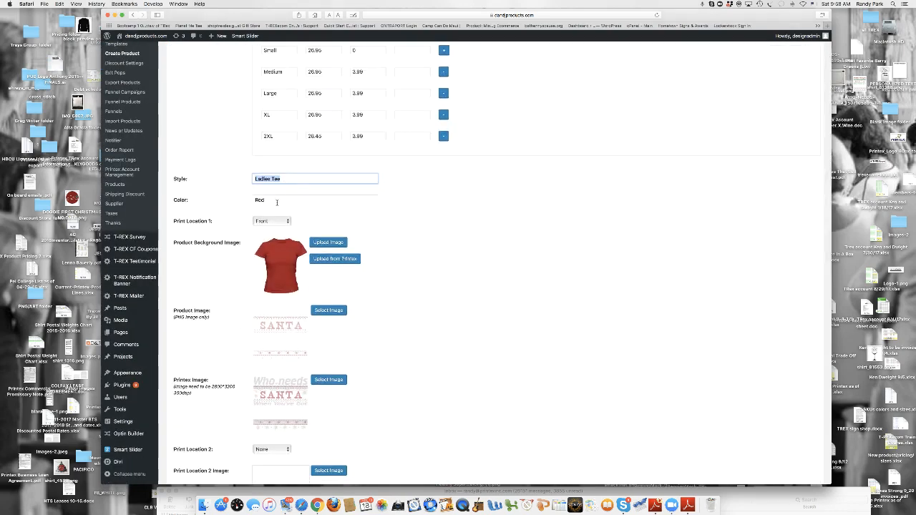
{"action": "key", "text": "Tab"}
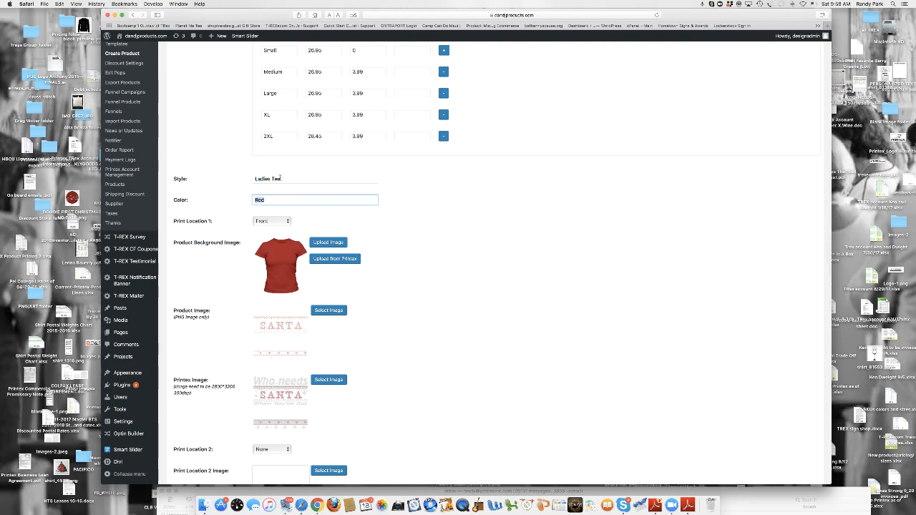
{"action": "scroll", "coordinate": [329, 208], "scroll_direction": "down", "scroll_amount": 1}
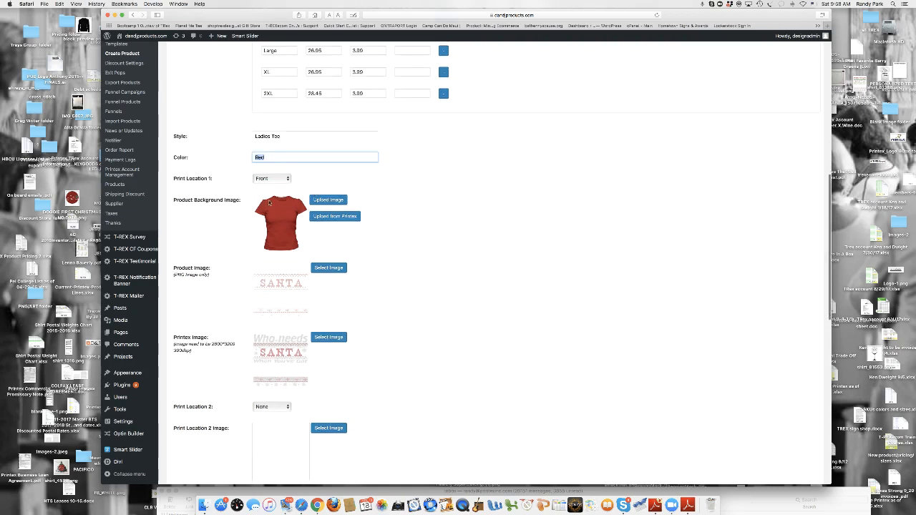
{"action": "scroll", "coordinate": [280, 213], "scroll_direction": "down", "scroll_amount": 3}
{"action": "scroll", "coordinate": [280, 213], "scroll_direction": "down", "scroll_amount": 2}
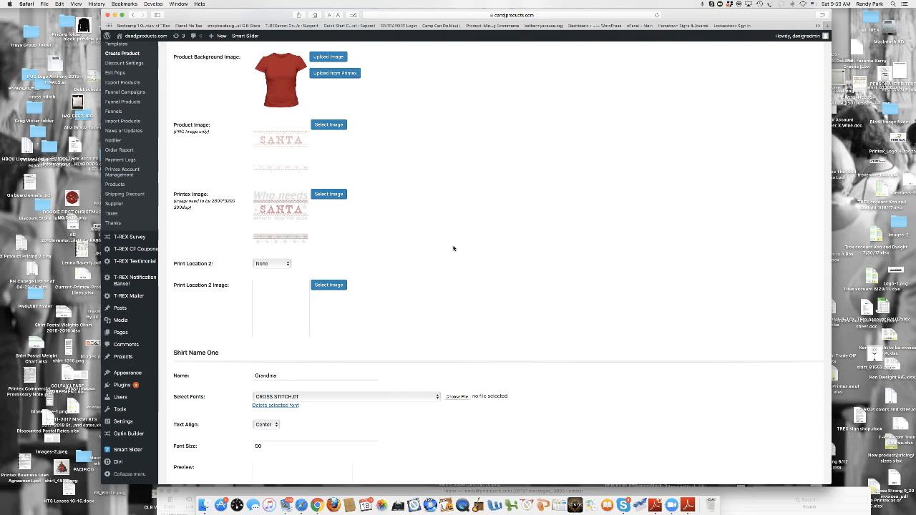
{"action": "scroll", "coordinate": [452, 248], "scroll_direction": "down", "scroll_amount": 5}
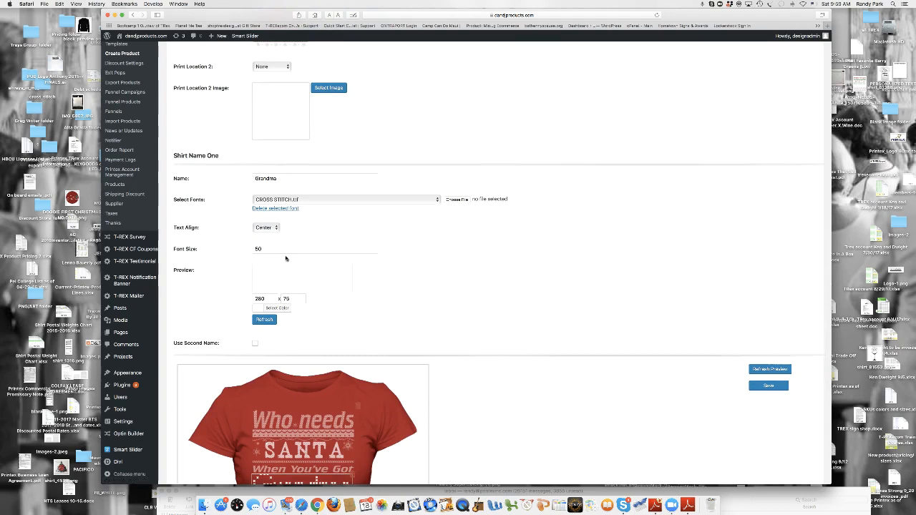
{"action": "scroll", "coordinate": [301, 290], "scroll_direction": "down", "scroll_amount": 2}
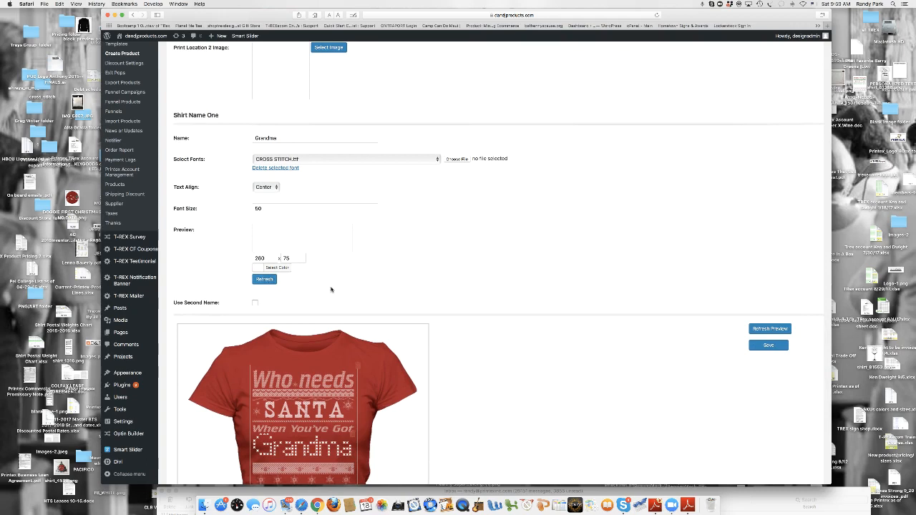
Step: Turn on the second name to reveal the Shirt Name Two settings, and turn it off again
{"action": "scroll", "coordinate": [269, 281], "scroll_direction": "down", "scroll_amount": 3}
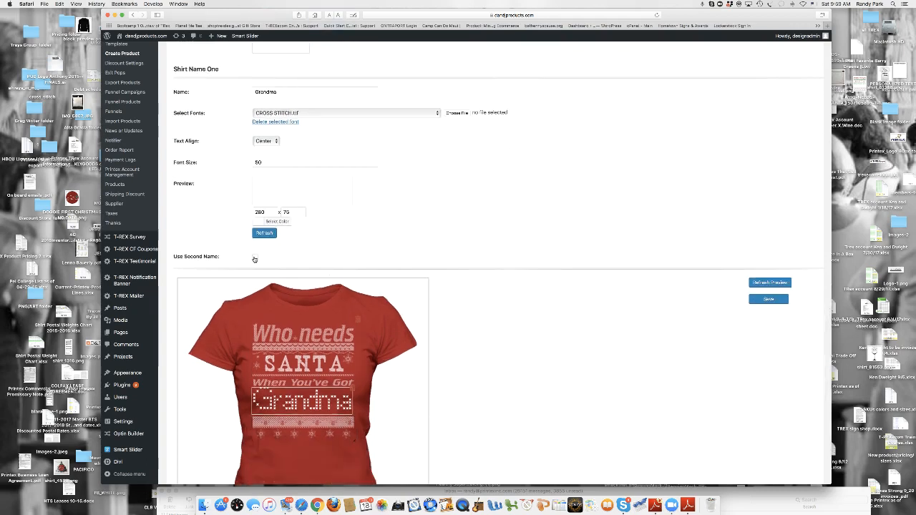
{"action": "left_click", "coordinate": [254, 259]}
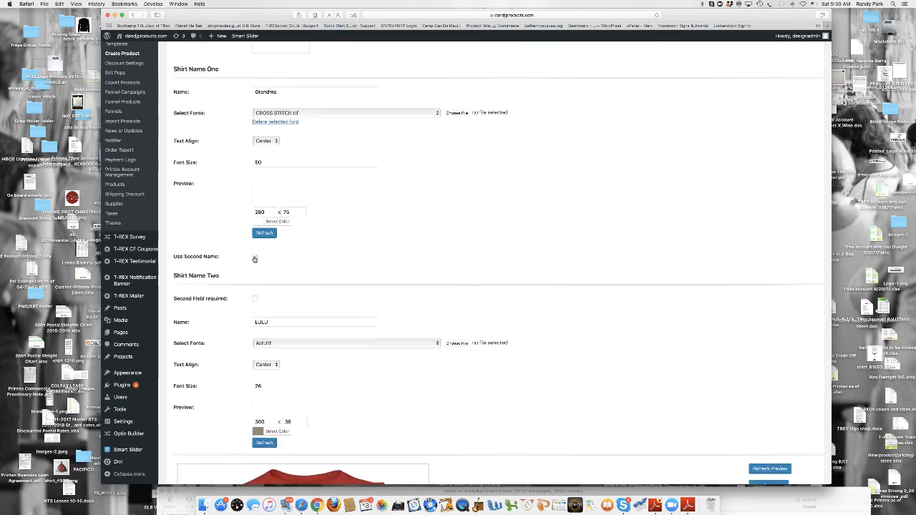
{"action": "left_click", "coordinate": [254, 259]}
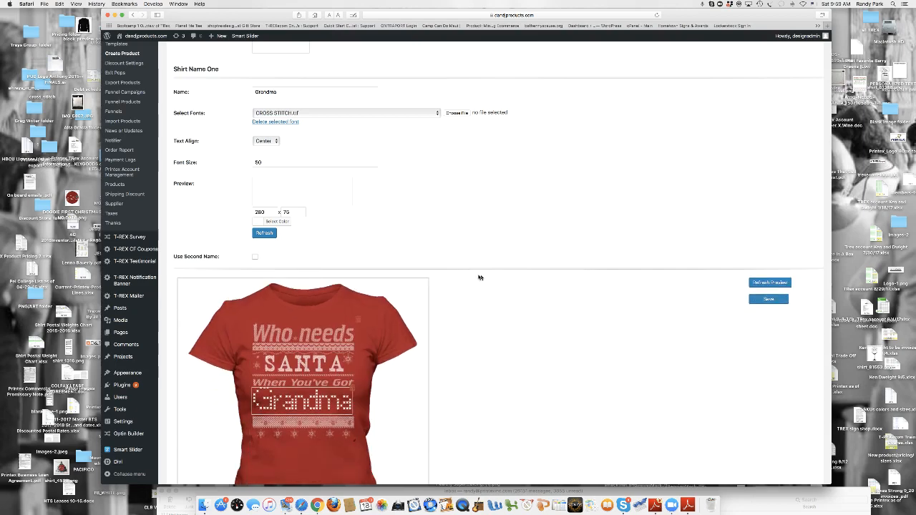
Step: Search the media library for "ladies tee" and insert the purple ladiesClassicTees.png as the product background image
{"action": "scroll", "coordinate": [488, 280], "scroll_direction": "up", "scroll_amount": 1}
{"action": "scroll", "coordinate": [487, 280], "scroll_direction": "up", "scroll_amount": 3}
{"action": "scroll", "coordinate": [489, 286], "scroll_direction": "up", "scroll_amount": 10}
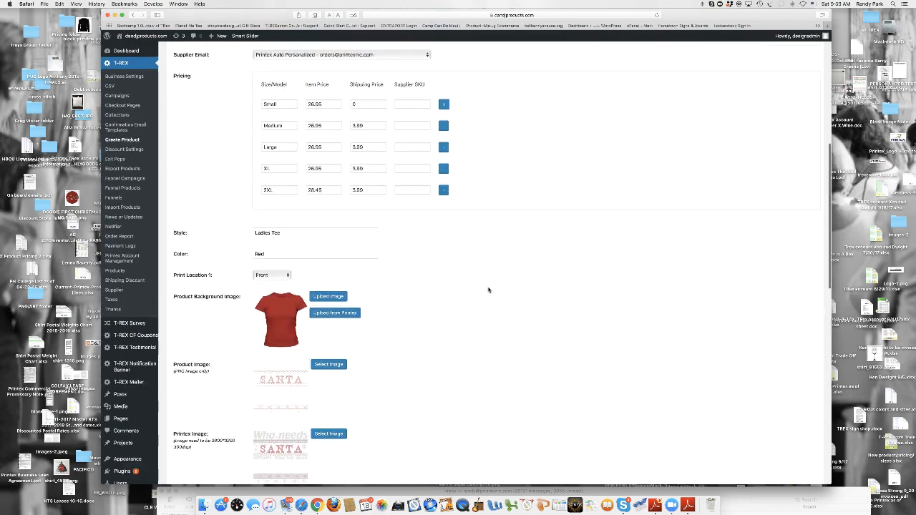
{"action": "left_click", "coordinate": [331, 298]}
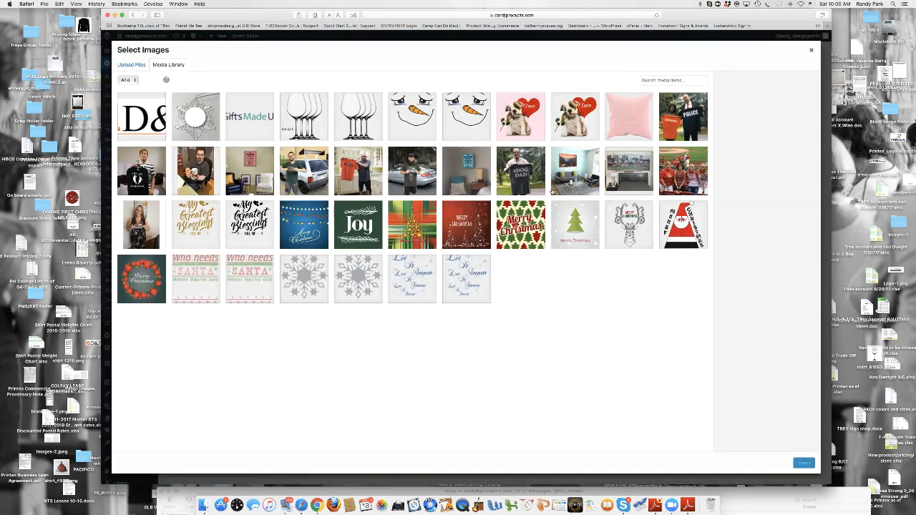
{"action": "left_click", "coordinate": [657, 80]}
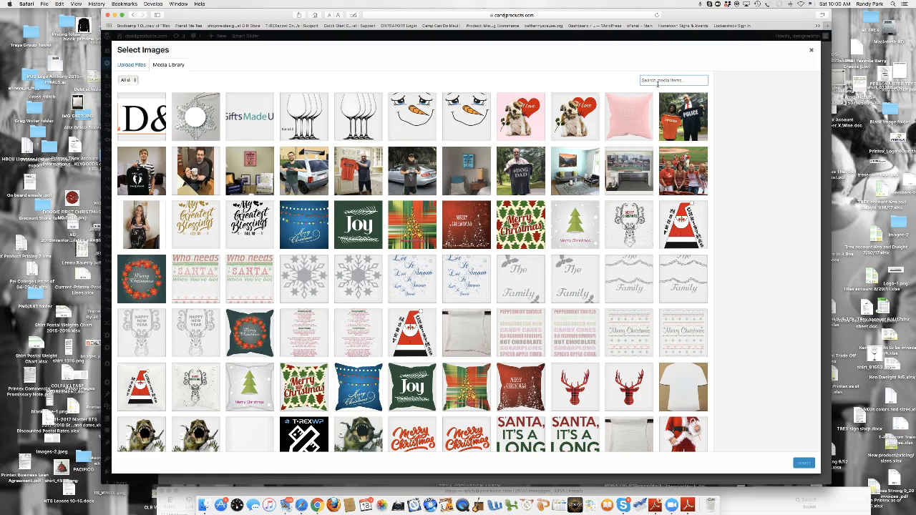
{"action": "type", "text": "indie"}
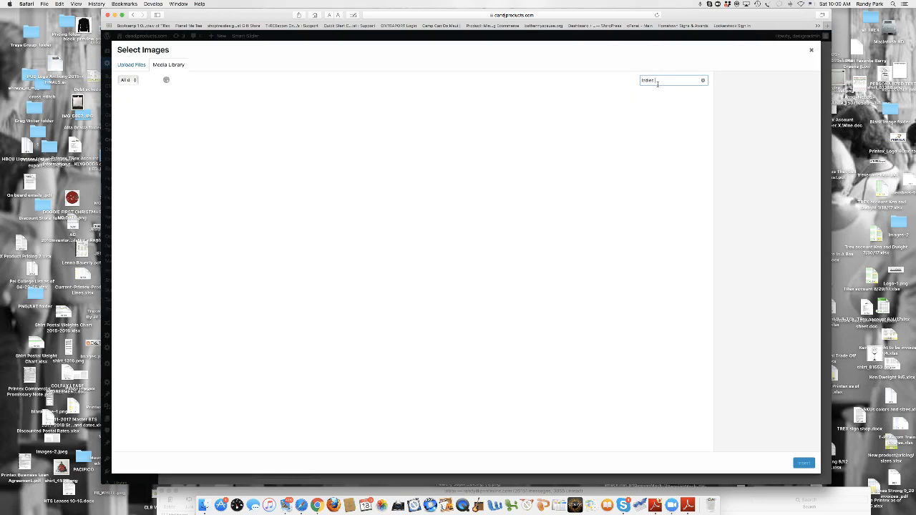
{"action": "type", "text": "s tee"}
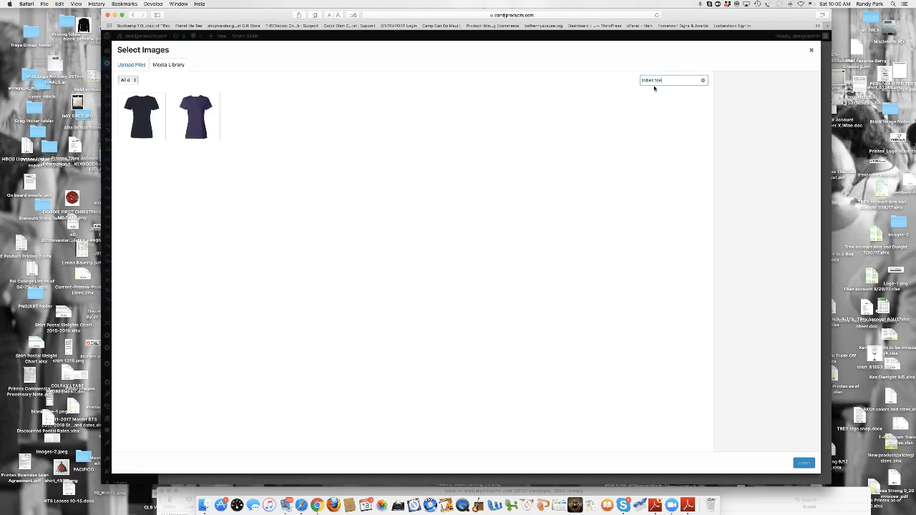
{"action": "left_click", "coordinate": [192, 113]}
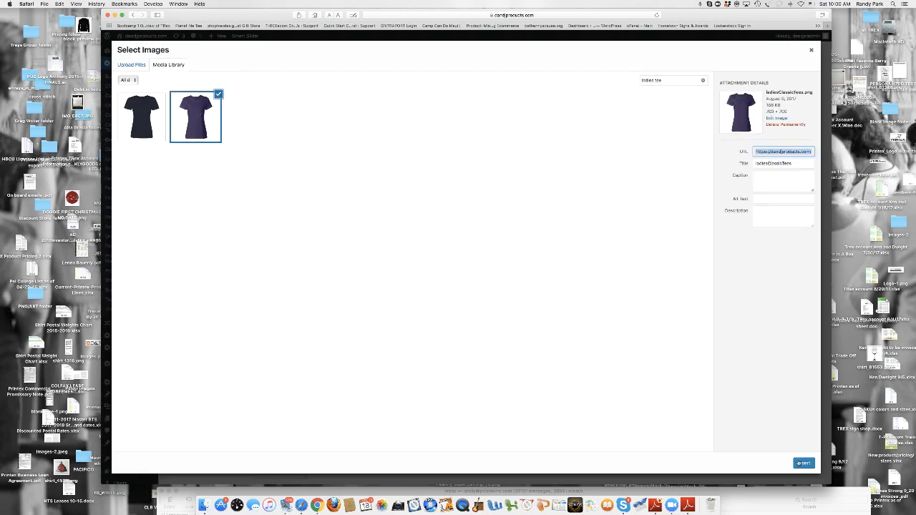
{"action": "left_click", "coordinate": [802, 463]}
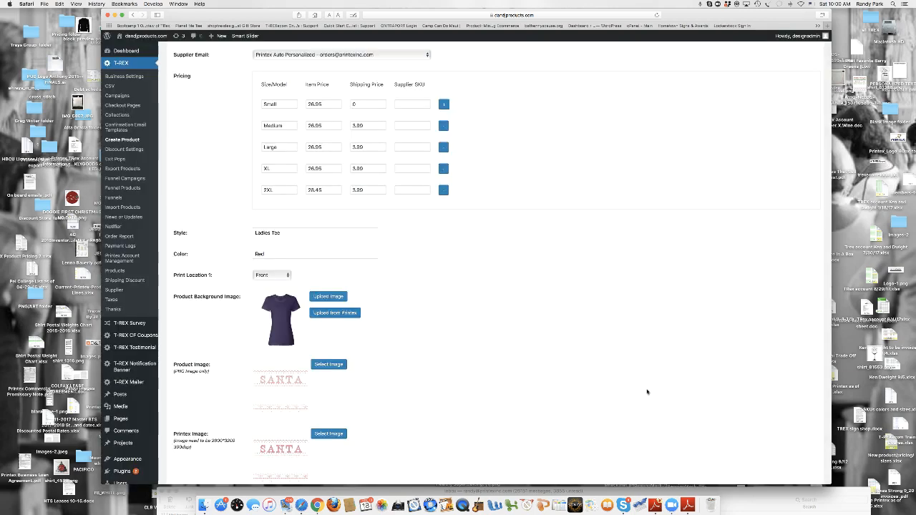
Step: Change the product name to "Who Needs Santa Ladies Purple Tee"
{"action": "scroll", "coordinate": [629, 325], "scroll_direction": "up", "scroll_amount": 10}
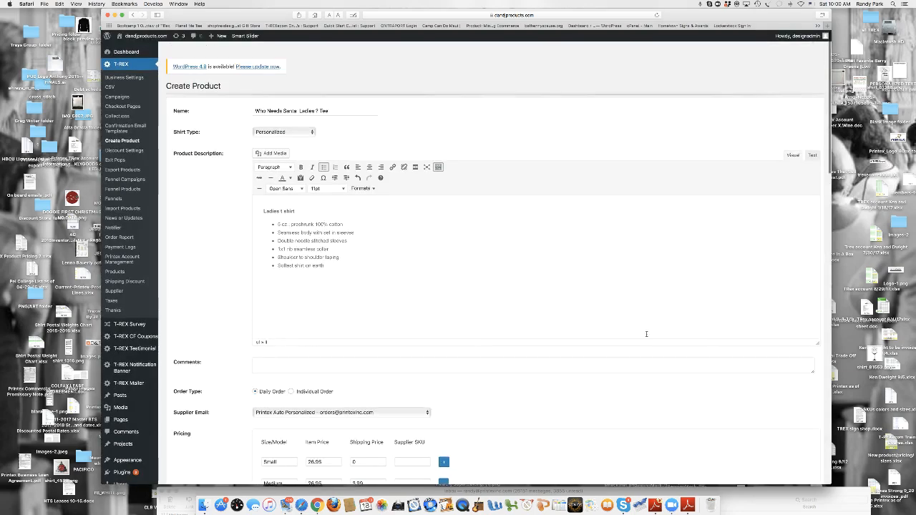
{"action": "left_click", "coordinate": [317, 103]}
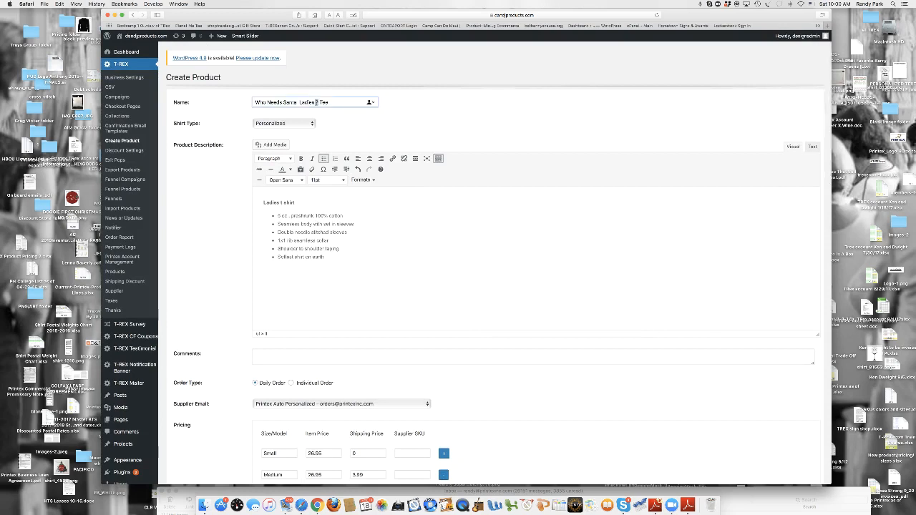
{"action": "type", "text": "Purple"}
Step: Copy the product name and paste it over the "Ladies t shirt" title line in the product description
{"action": "left_click_drag", "start_coordinate": [340, 102], "coordinate": [189, 64]}
{"action": "left_click", "coordinate": [60, 3]}
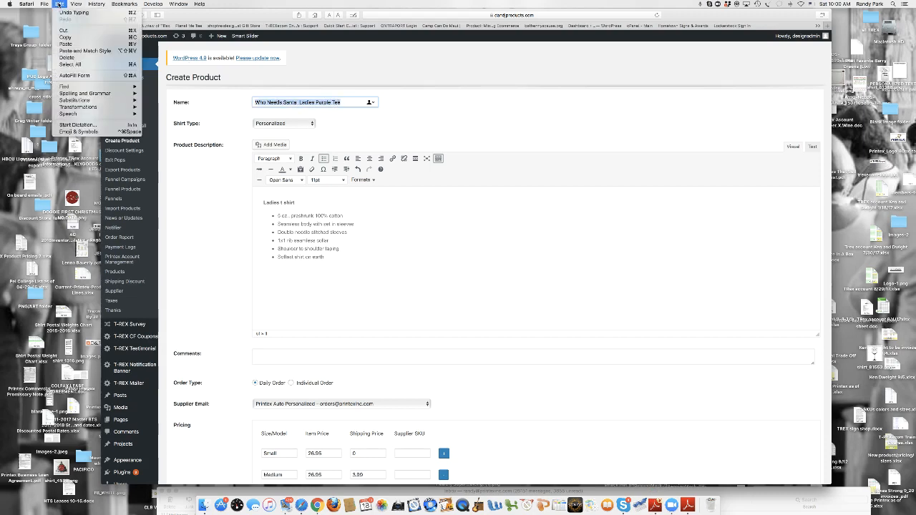
{"action": "left_click", "coordinate": [66, 37]}
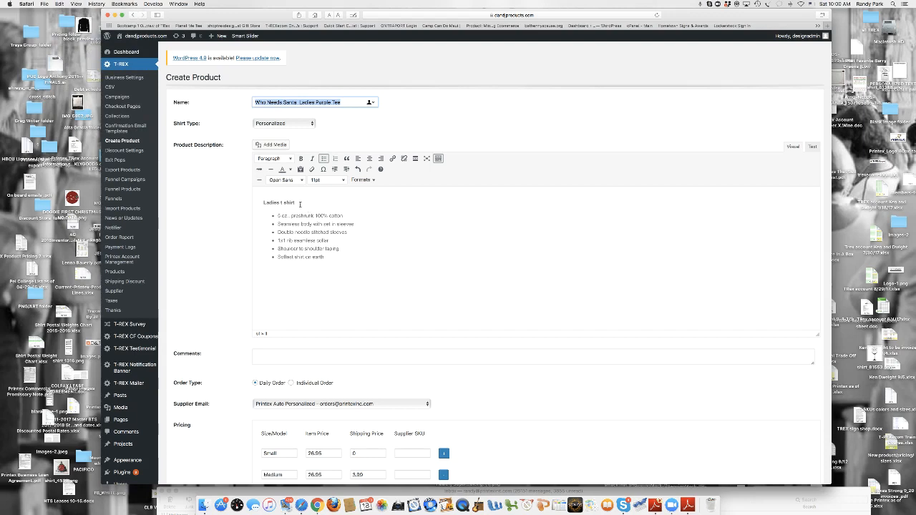
{"action": "left_click_drag", "start_coordinate": [300, 204], "coordinate": [254, 202]}
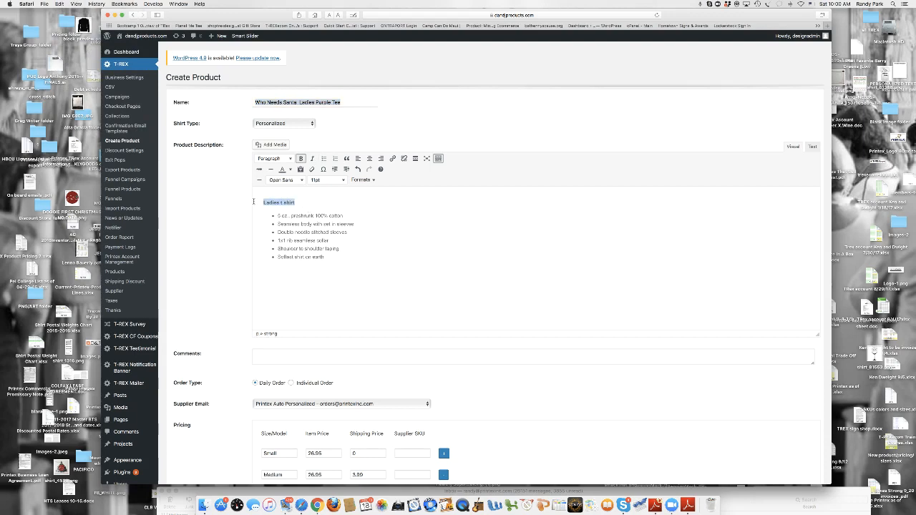
{"action": "left_click", "coordinate": [60, 4]}
{"action": "left_click", "coordinate": [66, 44]}
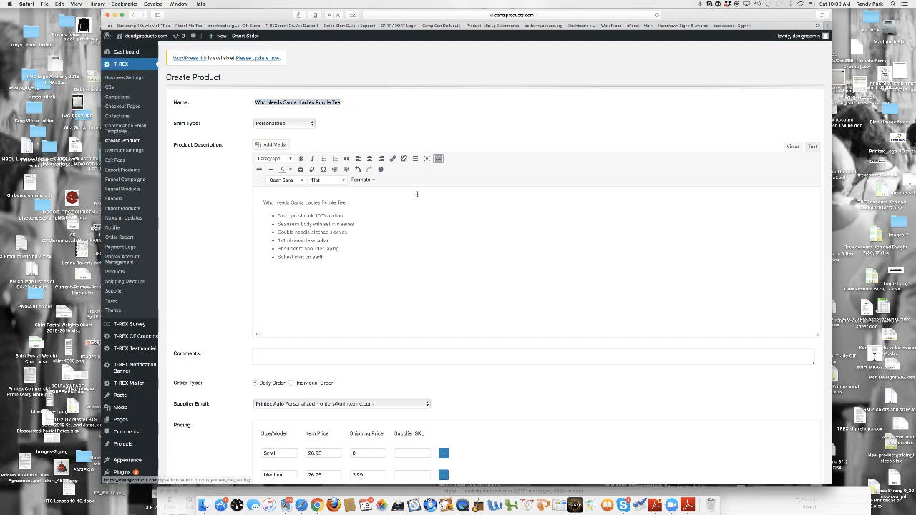
Step: Format the description's title line as Heading 4 and colour its text purple
{"action": "left_click_drag", "start_coordinate": [347, 202], "coordinate": [261, 203]}
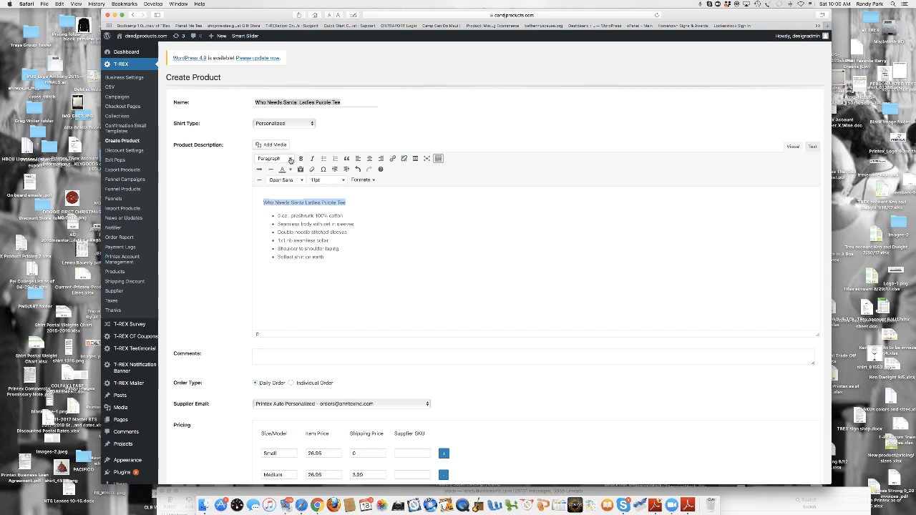
{"action": "left_click", "coordinate": [290, 158]}
{"action": "left_click", "coordinate": [291, 230]}
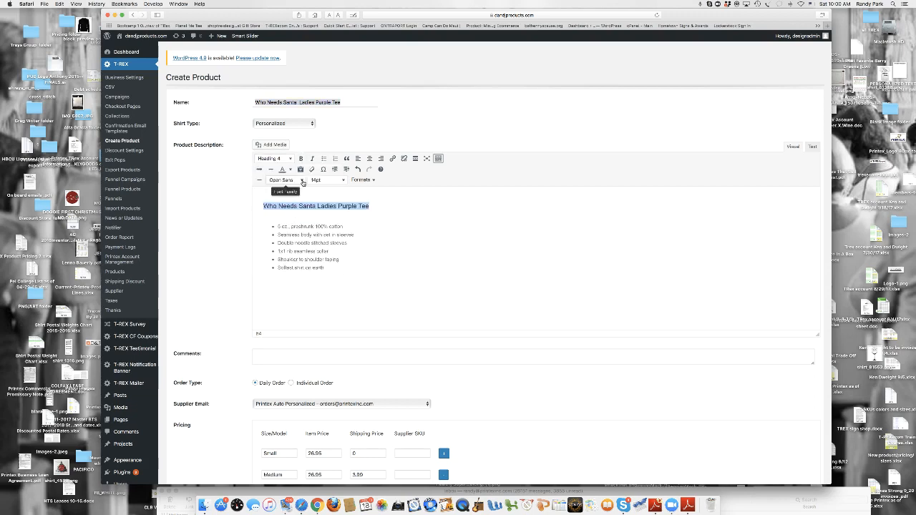
{"action": "left_click", "coordinate": [291, 170]}
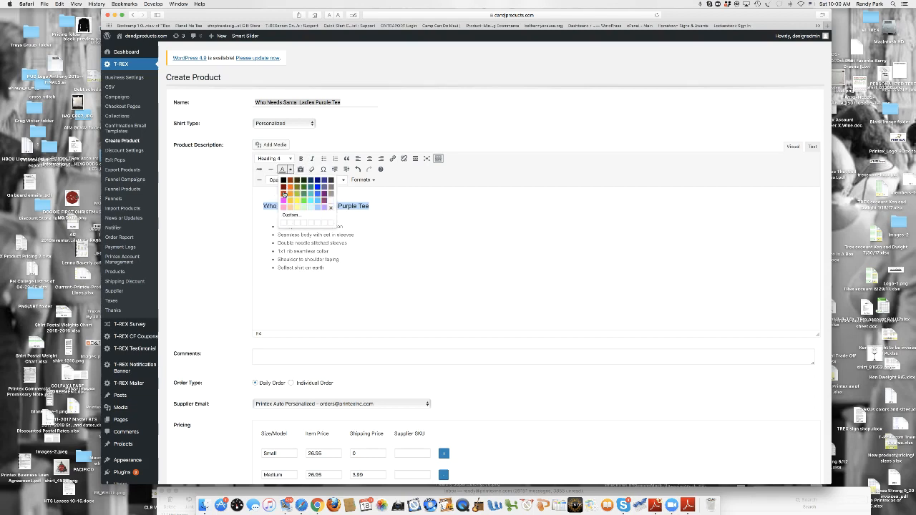
{"action": "left_click", "coordinate": [285, 186]}
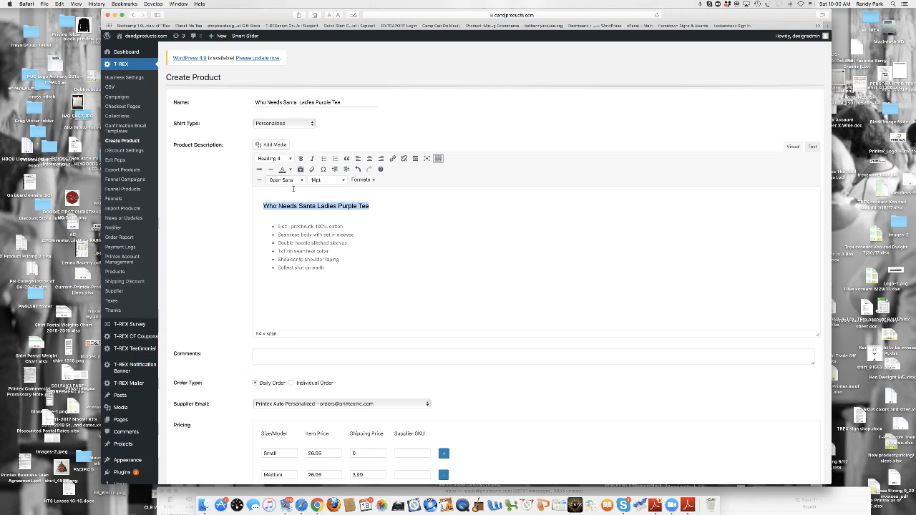
{"action": "left_click", "coordinate": [291, 170]}
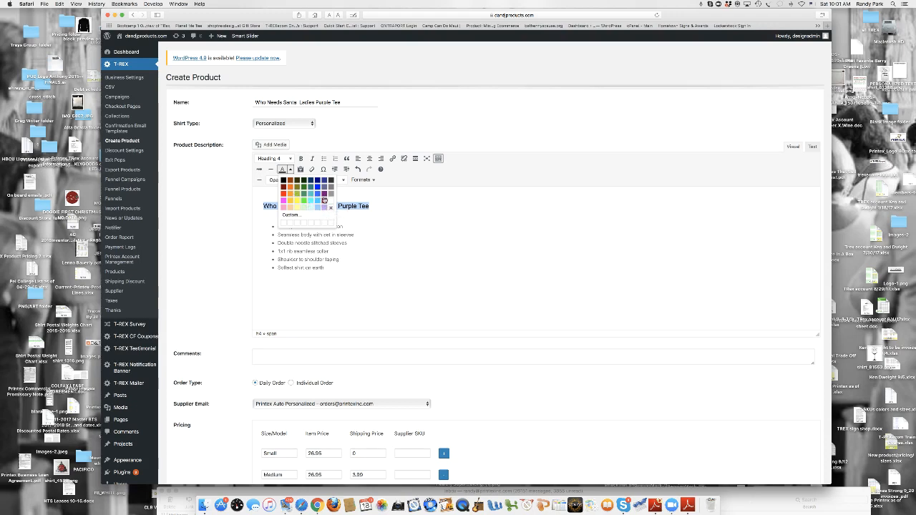
{"action": "left_click", "coordinate": [323, 200]}
Step: Refresh the shirt preview so that it uses the purple background image
{"action": "scroll", "coordinate": [466, 254], "scroll_direction": "down", "scroll_amount": 3}
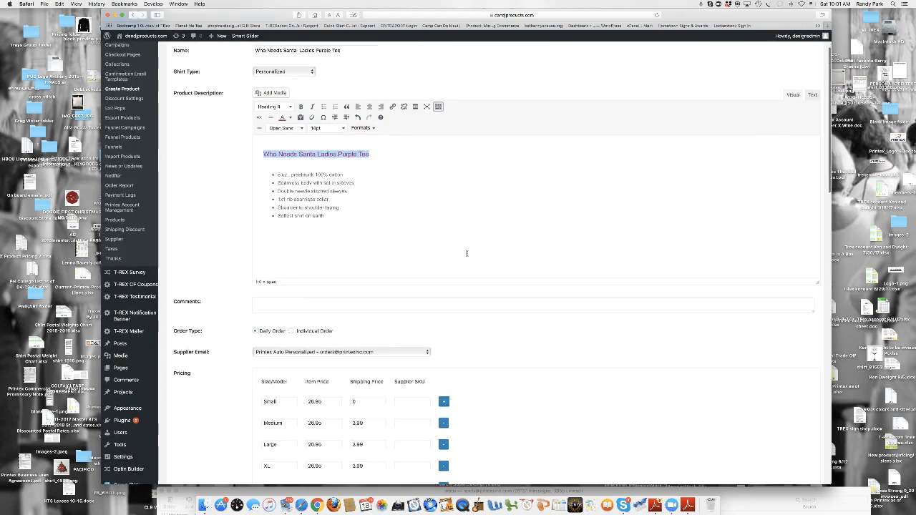
{"action": "scroll", "coordinate": [466, 254], "scroll_direction": "down", "scroll_amount": 2}
{"action": "scroll", "coordinate": [401, 207], "scroll_direction": "up", "scroll_amount": 4}
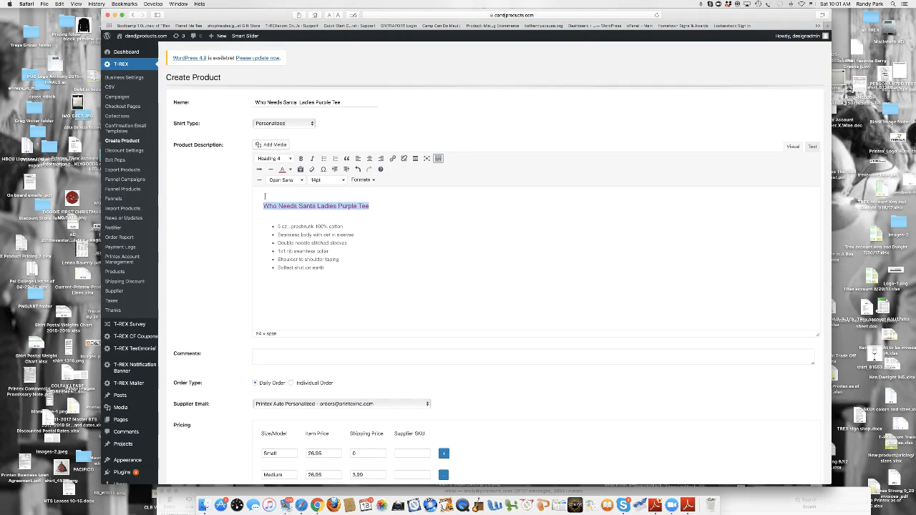
{"action": "scroll", "coordinate": [403, 225], "scroll_direction": "down", "scroll_amount": 3}
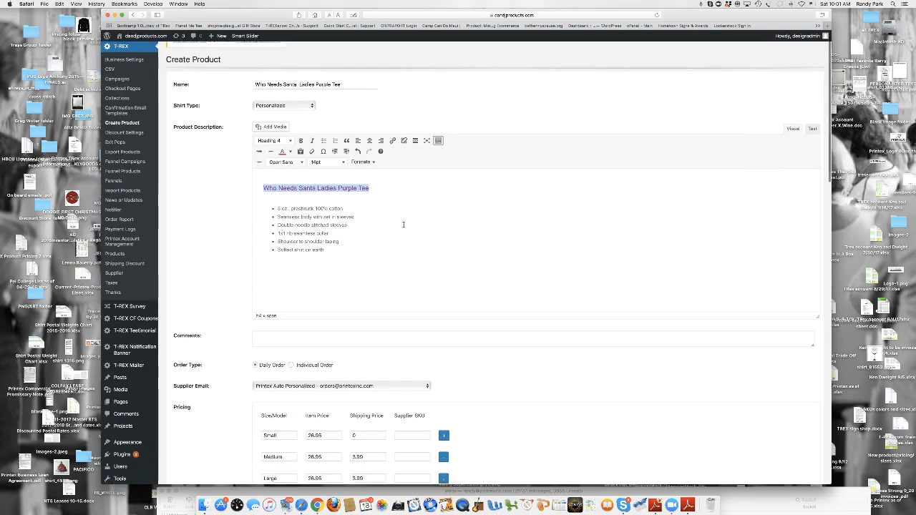
{"action": "scroll", "coordinate": [401, 226], "scroll_direction": "down", "scroll_amount": 10}
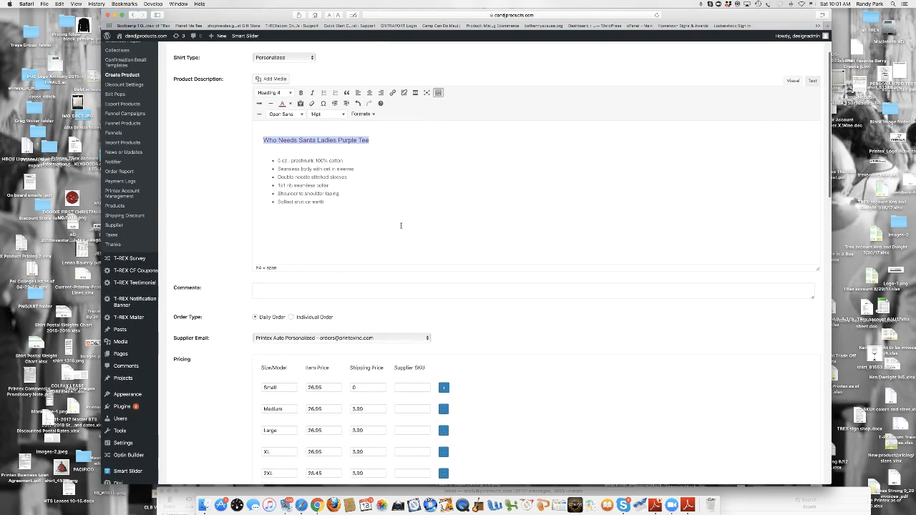
{"action": "scroll", "coordinate": [401, 228], "scroll_direction": "down", "scroll_amount": 10}
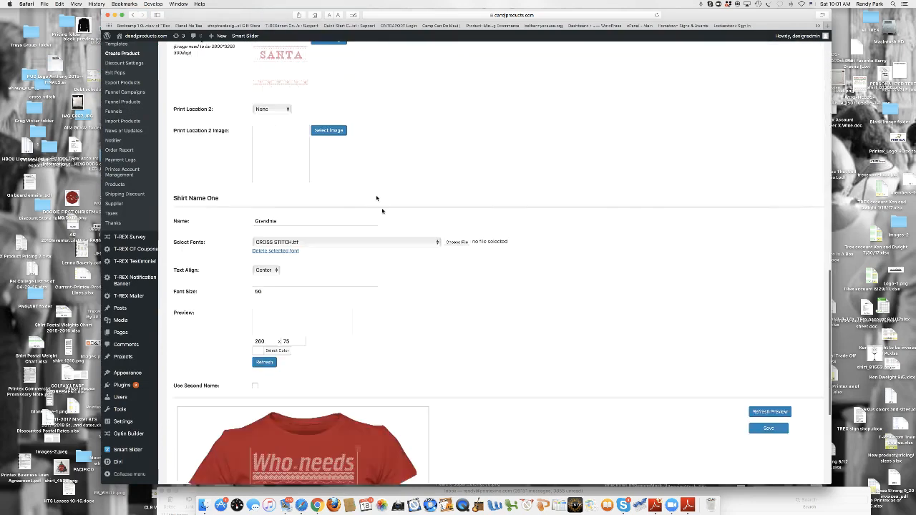
{"action": "scroll", "coordinate": [379, 198], "scroll_direction": "up", "scroll_amount": 2}
{"action": "scroll", "coordinate": [444, 126], "scroll_direction": "down", "scroll_amount": 3}
{"action": "scroll", "coordinate": [512, 146], "scroll_direction": "down", "scroll_amount": 7}
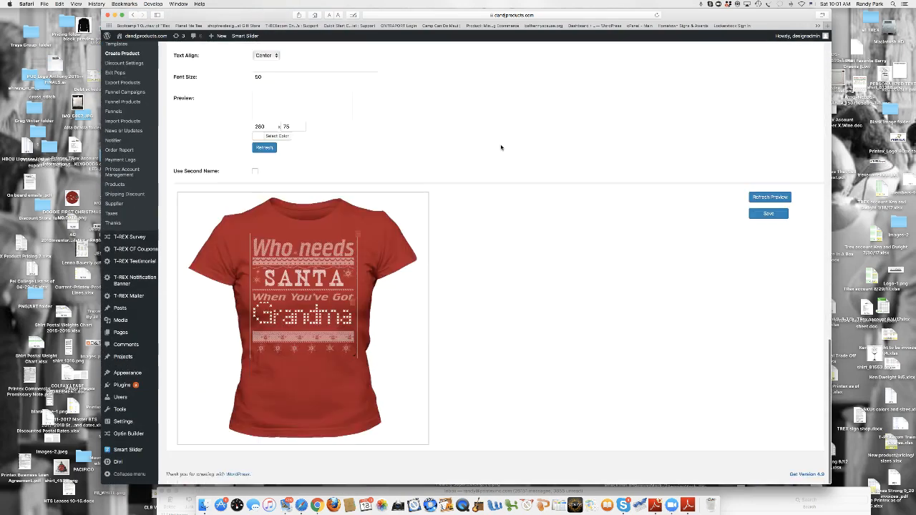
{"action": "left_click", "coordinate": [769, 202]}
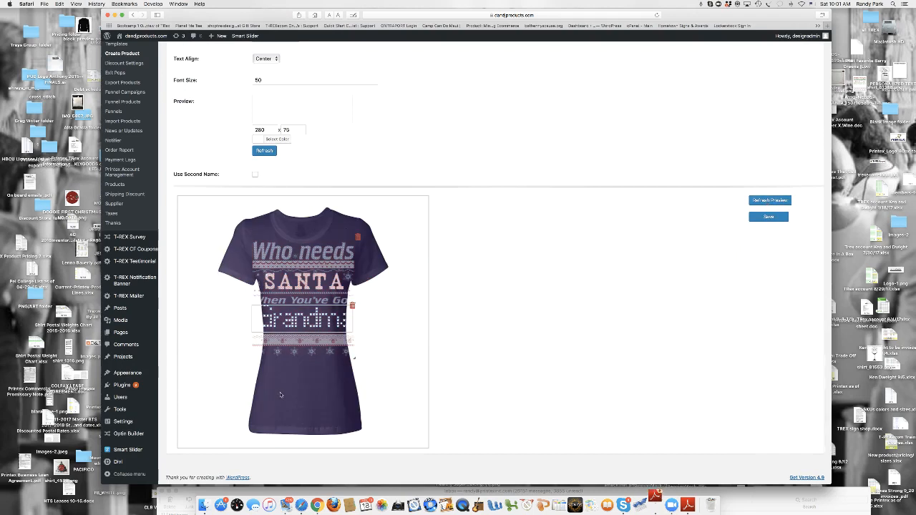
Step: Shrink the Santa artwork and centre it on the shirt's chest, moving the Grandma name down near the hem
{"action": "left_click_drag", "start_coordinate": [355, 360], "coordinate": [326, 330]}
{"action": "left_click_drag", "start_coordinate": [293, 278], "coordinate": [314, 382]}
{"action": "left_click_drag", "start_coordinate": [315, 299], "coordinate": [310, 303]}
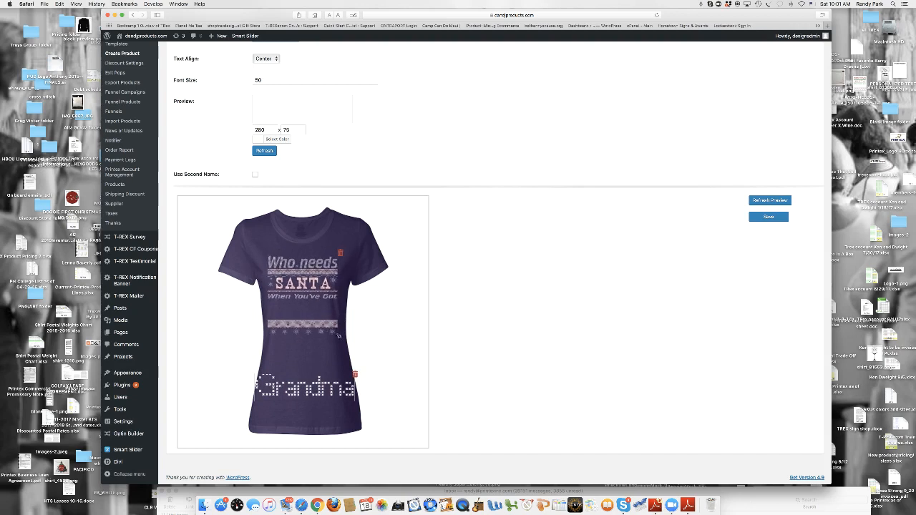
{"action": "left_click_drag", "start_coordinate": [337, 336], "coordinate": [332, 330]}
{"action": "left_click_drag", "start_coordinate": [311, 300], "coordinate": [314, 304]}
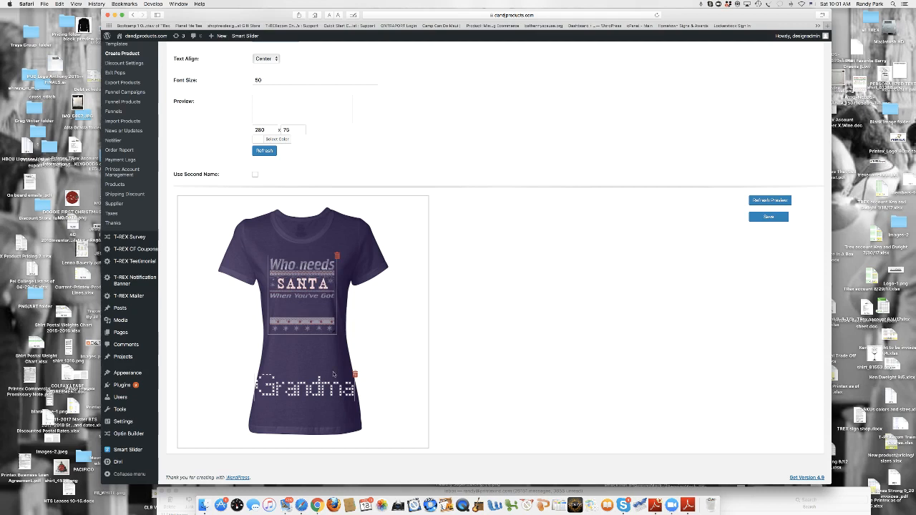
Step: Move the Grandma name up to just below the Santa artwork and nudge the artwork slightly down
{"action": "left_click_drag", "start_coordinate": [335, 375], "coordinate": [336, 355]}
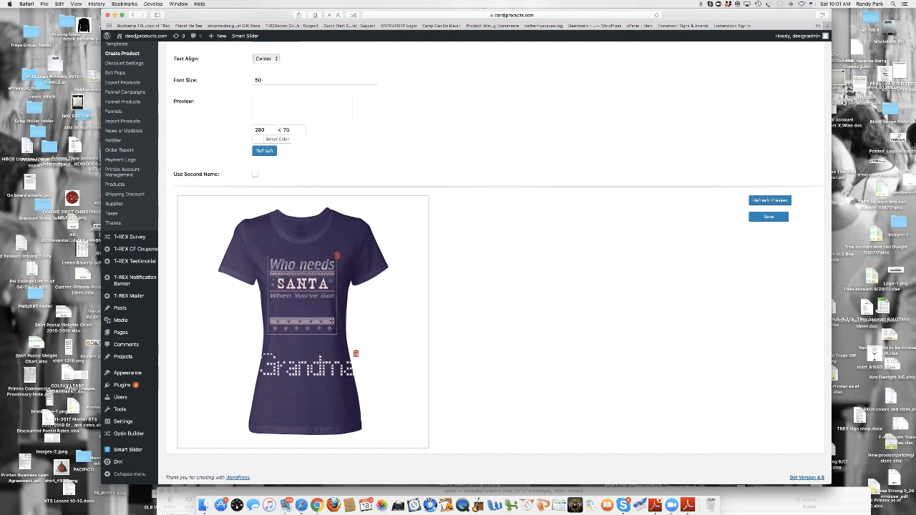
{"action": "mouse_move", "coordinate": [306, 367]}
{"action": "left_mouse_down"}
{"action": "mouse_move", "coordinate": [304, 309]}
{"action": "mouse_move", "coordinate": [323, 283]}
{"action": "mouse_move", "coordinate": [320, 343]}
{"action": "mouse_move", "coordinate": [309, 345]}
{"action": "mouse_move", "coordinate": [323, 374]}
{"action": "left_mouse_up"}
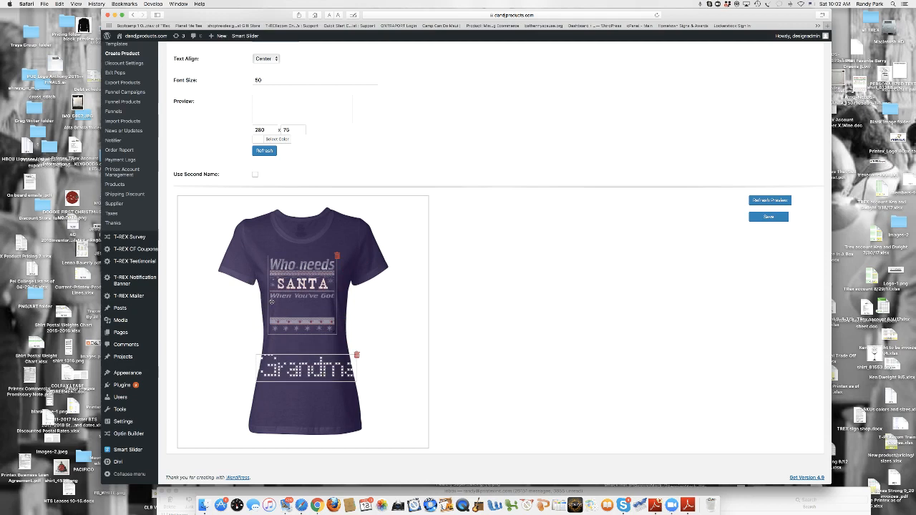
{"action": "left_click_drag", "start_coordinate": [286, 302], "coordinate": [287, 303]}
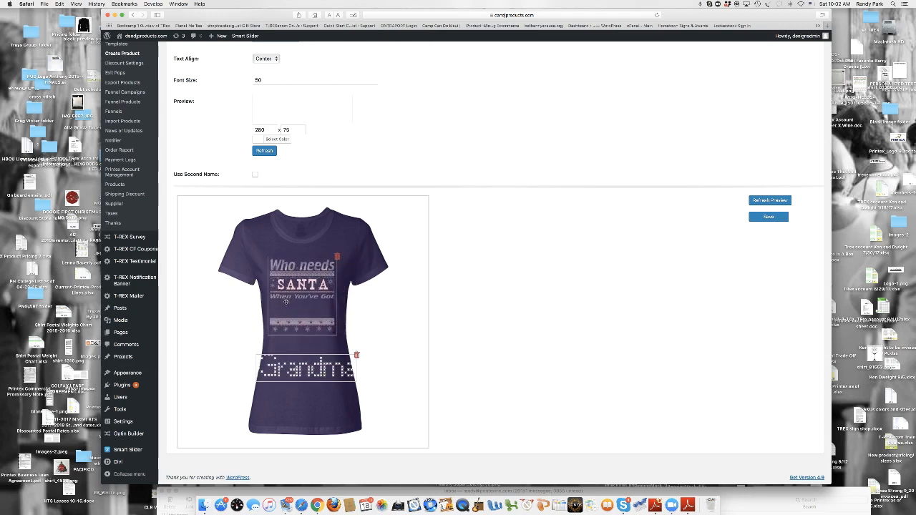
{"action": "left_click", "coordinate": [312, 359]}
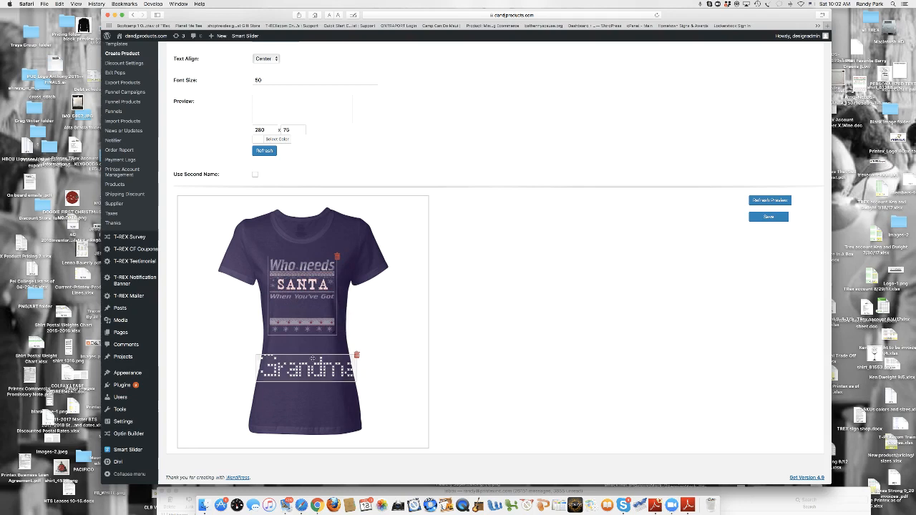
Step: Set the name font size to 30 and its text box to 200 x 55, and refresh the name on the shirt
{"action": "scroll", "coordinate": [286, 163], "scroll_direction": "up", "scroll_amount": 1}
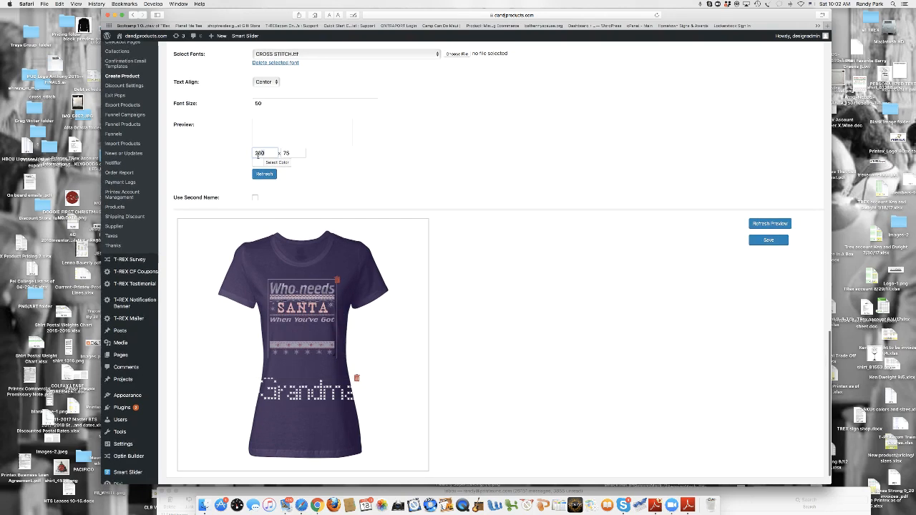
{"action": "left_click", "coordinate": [259, 155]}
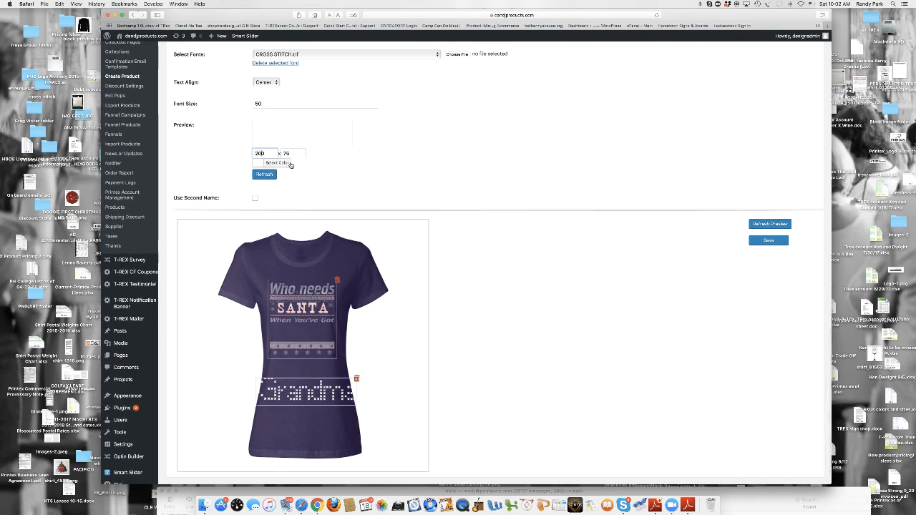
{"action": "left_click", "coordinate": [283, 153]}
{"action": "type", "text": "6"}
{"action": "left_click_drag", "start_coordinate": [260, 103], "coordinate": [255, 104]}
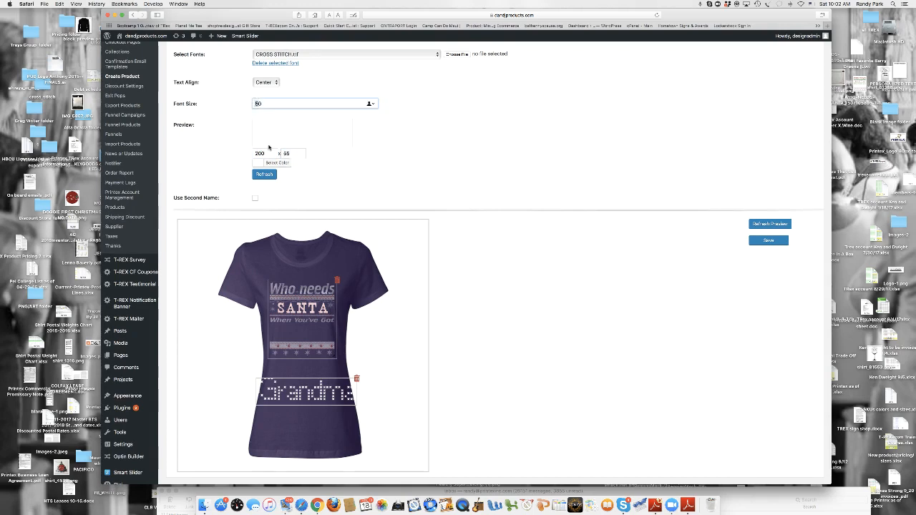
{"action": "type", "text": "3"}
{"action": "left_click", "coordinate": [266, 175]}
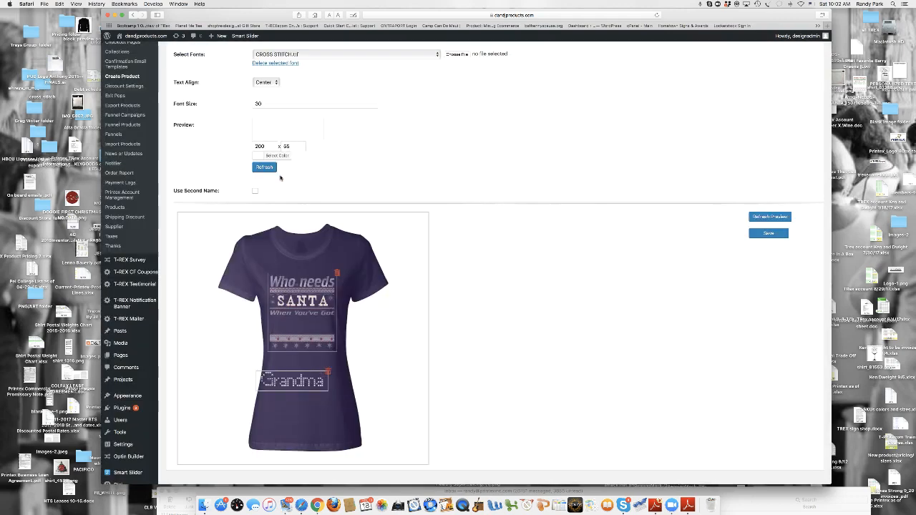
Step: Resize the name text box to 180 x 45 and fit the Grandma name into the gap beneath "When You've Got" in the Santa artwork
{"action": "left_click_drag", "start_coordinate": [293, 383], "coordinate": [306, 331]}
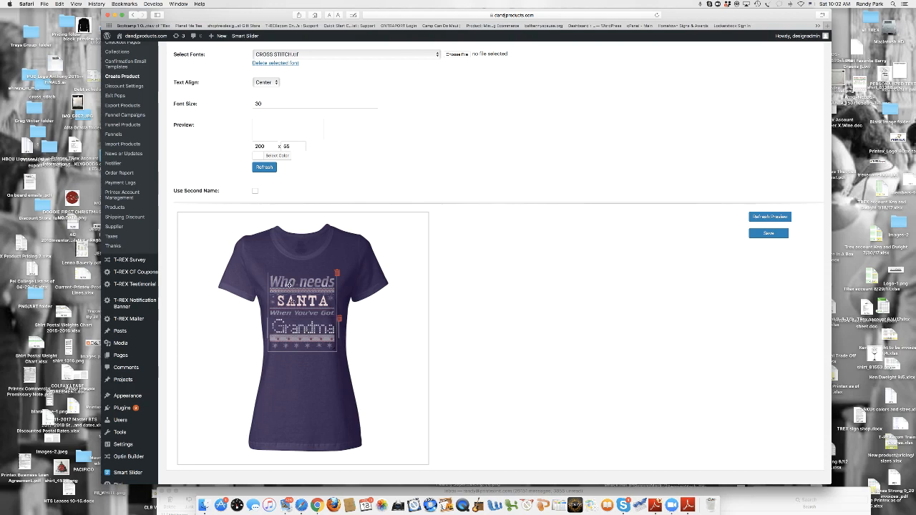
{"action": "left_click_drag", "start_coordinate": [265, 146], "coordinate": [251, 145]}
{"action": "type", "text": "180"}
{"action": "left_click", "coordinate": [286, 146]}
{"action": "left_click", "coordinate": [271, 169]}
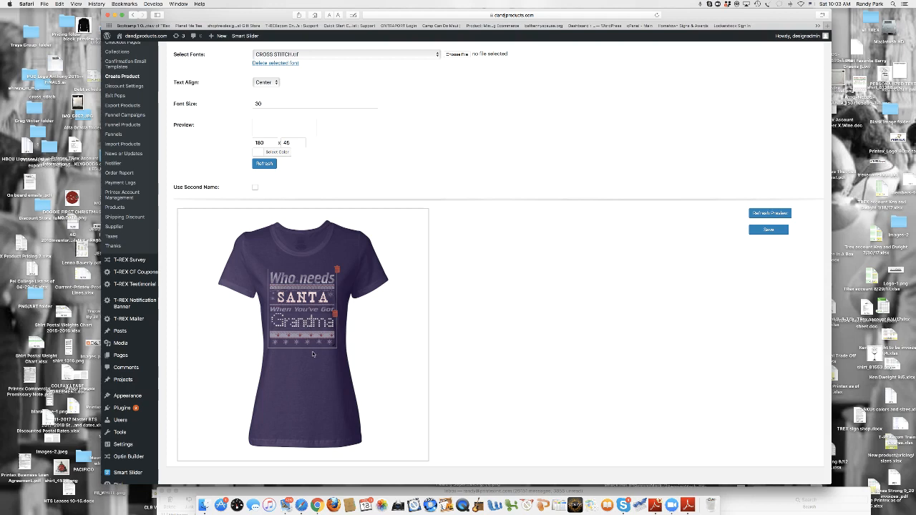
{"action": "left_click_drag", "start_coordinate": [312, 322], "coordinate": [318, 331]}
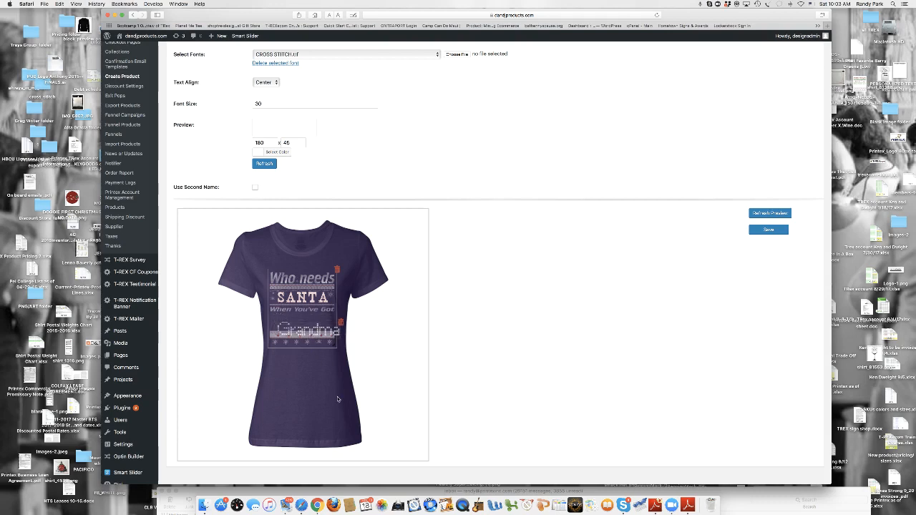
{"action": "left_click_drag", "start_coordinate": [327, 330], "coordinate": [322, 322]}
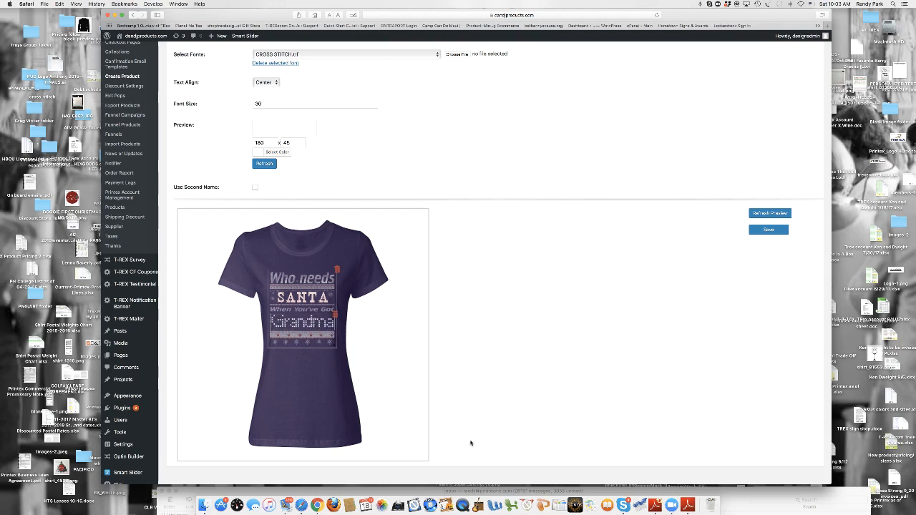
Step: Save the purple tee and copy its product image from the Products list to the desktop
{"action": "left_click", "coordinate": [768, 230]}
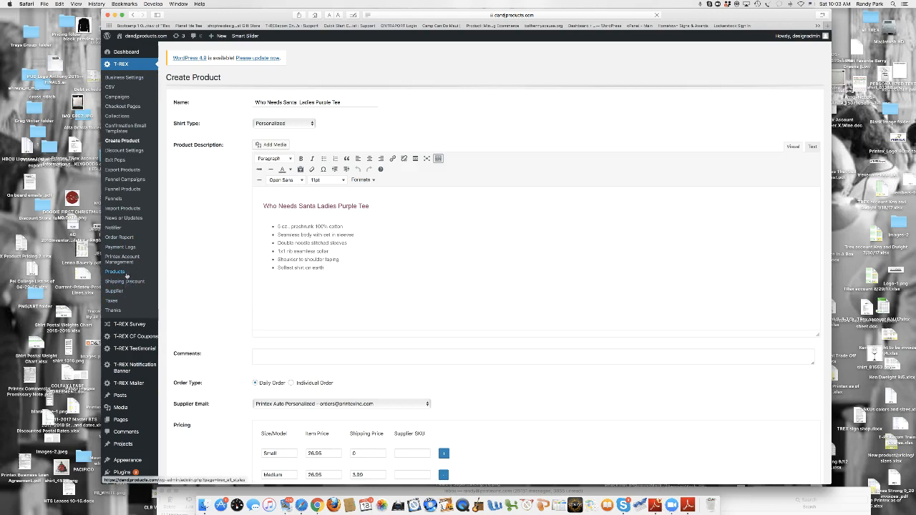
{"action": "scroll", "coordinate": [370, 306], "scroll_direction": "down", "scroll_amount": 15}
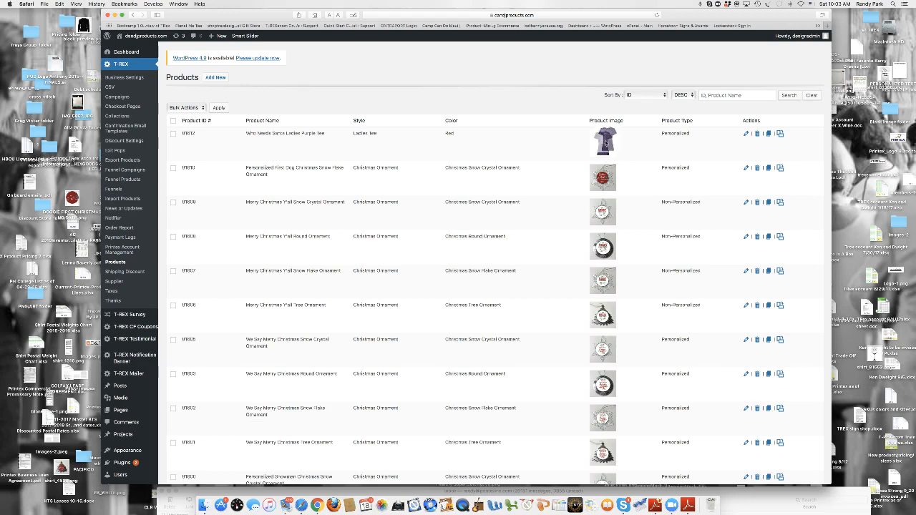
{"action": "left_click_drag", "start_coordinate": [609, 143], "coordinate": [852, 222]}
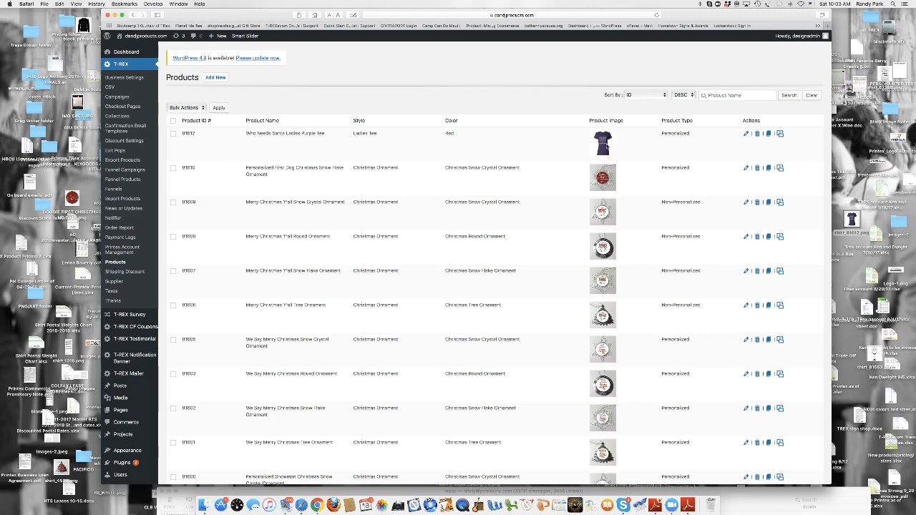
Step: Find the Snow Flake Wine Glass on the third page of the product list and duplicate it
{"action": "scroll", "coordinate": [607, 146], "scroll_direction": "down", "scroll_amount": 1}
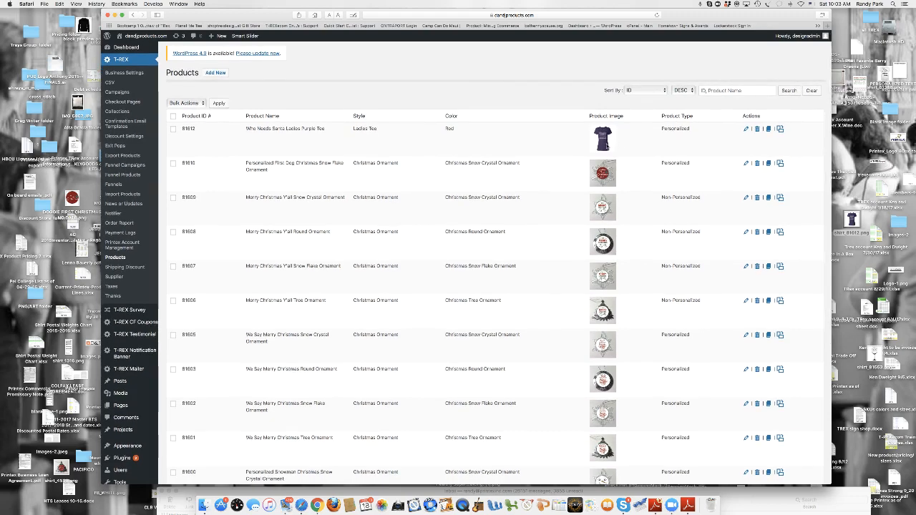
{"action": "scroll", "coordinate": [607, 146], "scroll_direction": "down", "scroll_amount": 10}
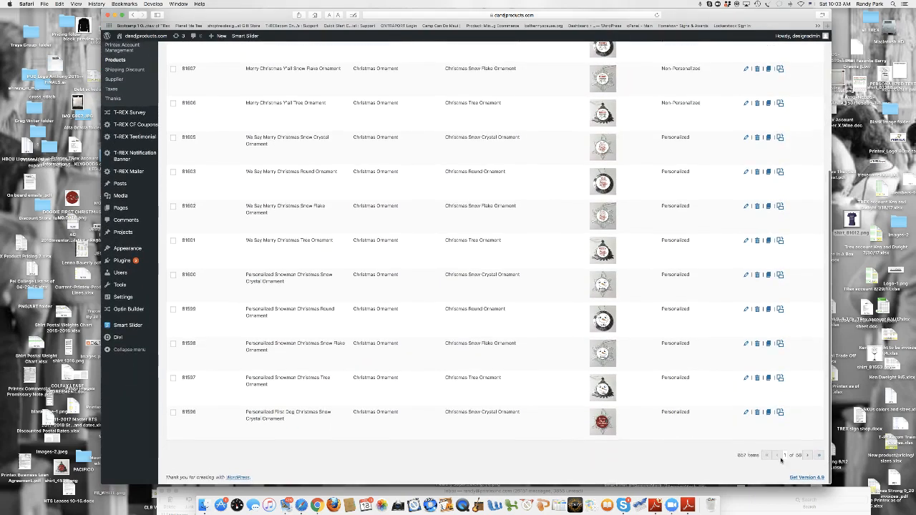
{"action": "left_click", "coordinate": [808, 455]}
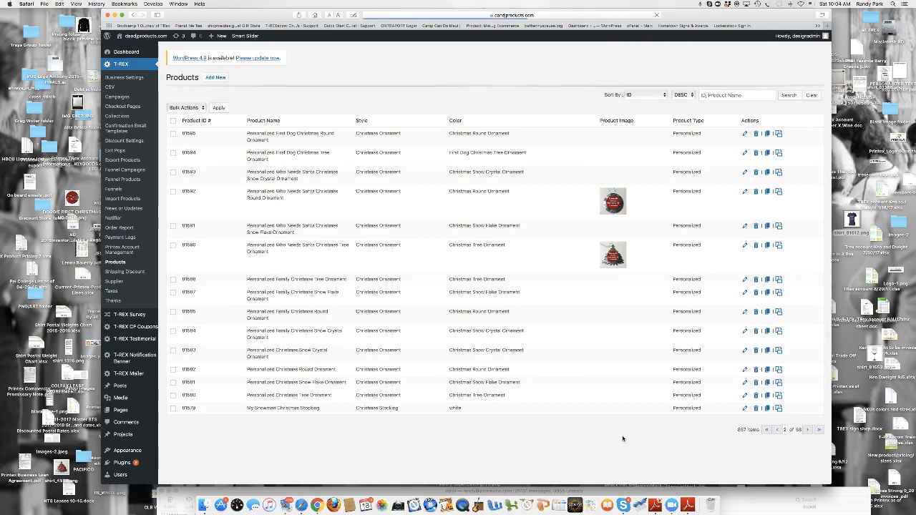
{"action": "scroll", "coordinate": [623, 439], "scroll_direction": "down", "scroll_amount": 10}
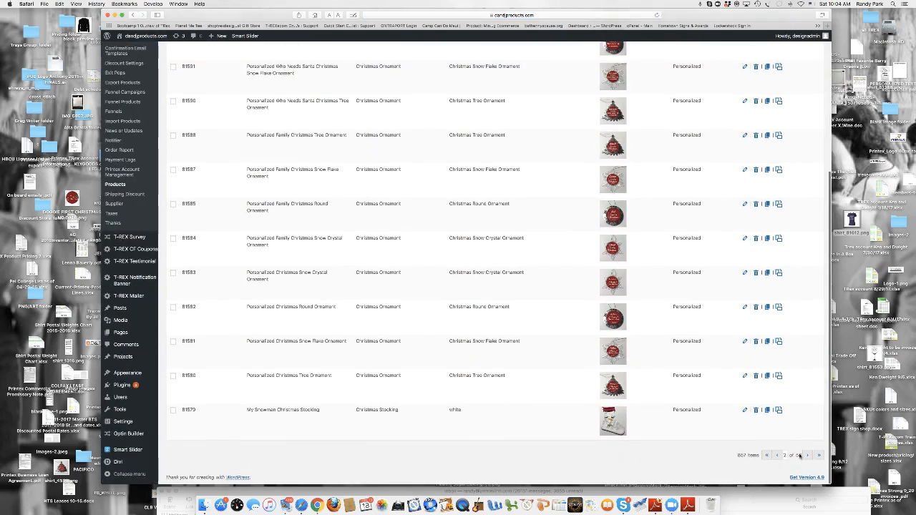
{"action": "left_click", "coordinate": [807, 456]}
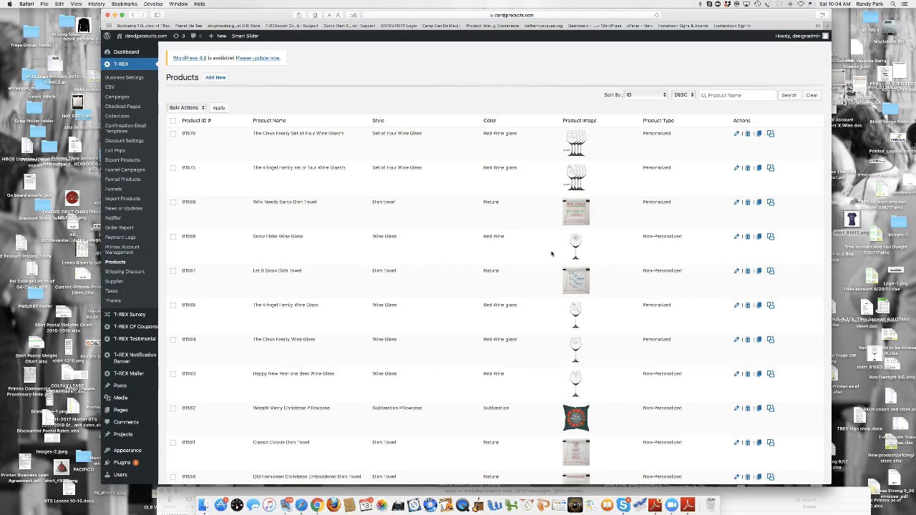
{"action": "left_click", "coordinate": [760, 238]}
{"action": "left_click", "coordinate": [535, 261]}
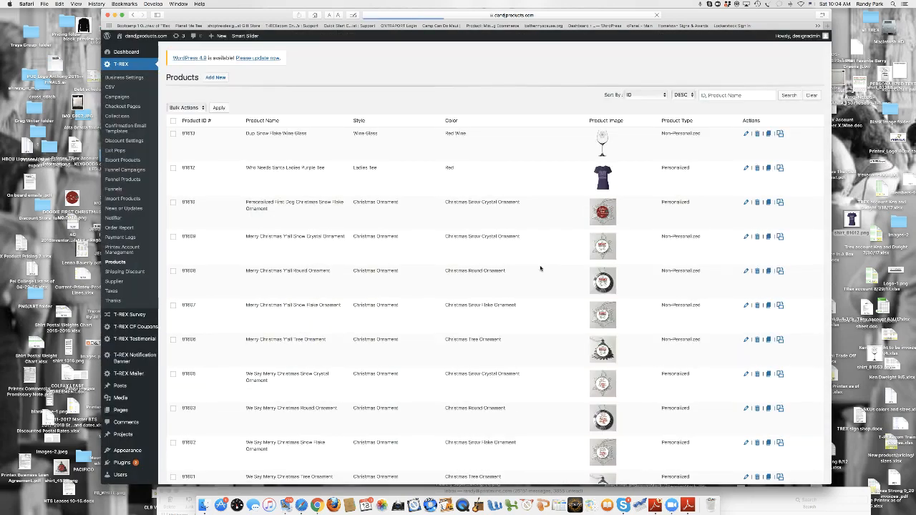
Step: Open the duplicated Snow Flake Wine Glass for editing and go through its settings down to the product image
{"action": "left_click", "coordinate": [746, 135]}
{"action": "left_click", "coordinate": [745, 134]}
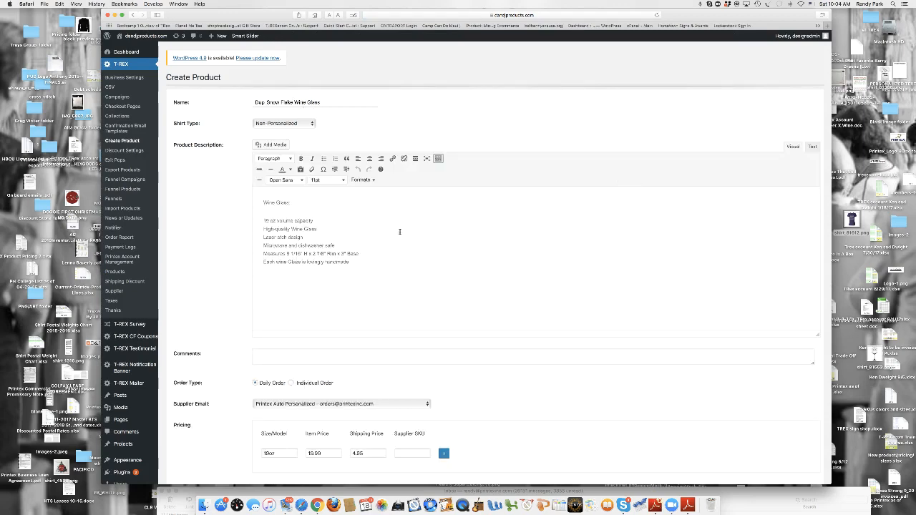
{"action": "scroll", "coordinate": [355, 217], "scroll_direction": "down", "scroll_amount": 4}
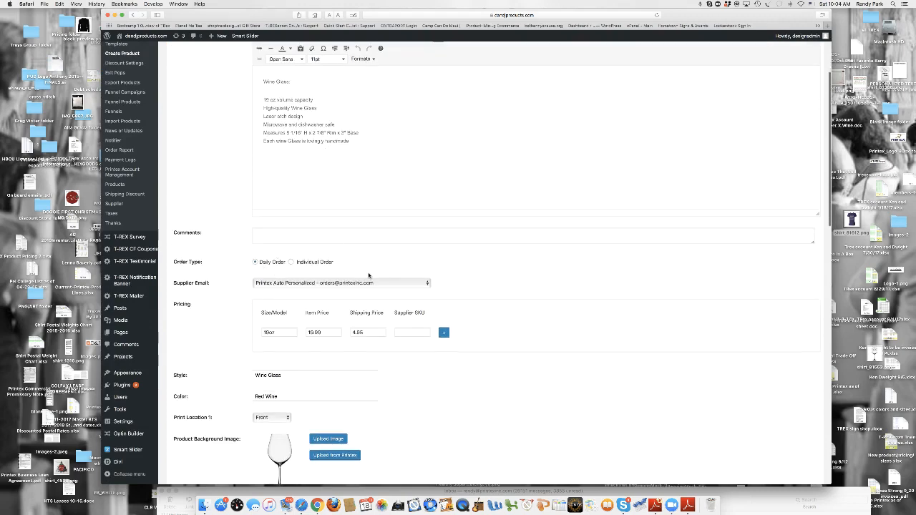
{"action": "scroll", "coordinate": [368, 276], "scroll_direction": "down", "scroll_amount": 1}
{"action": "scroll", "coordinate": [374, 258], "scroll_direction": "down", "scroll_amount": 1}
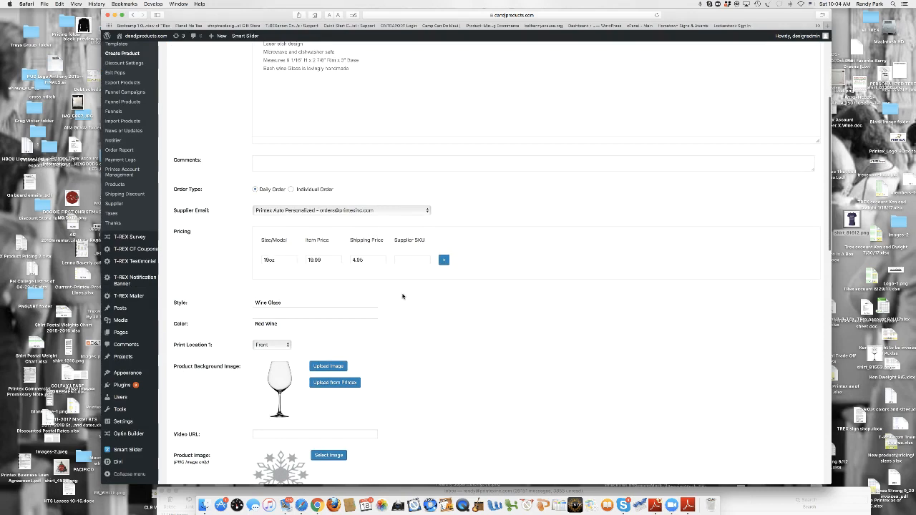
{"action": "scroll", "coordinate": [402, 296], "scroll_direction": "down", "scroll_amount": 4}
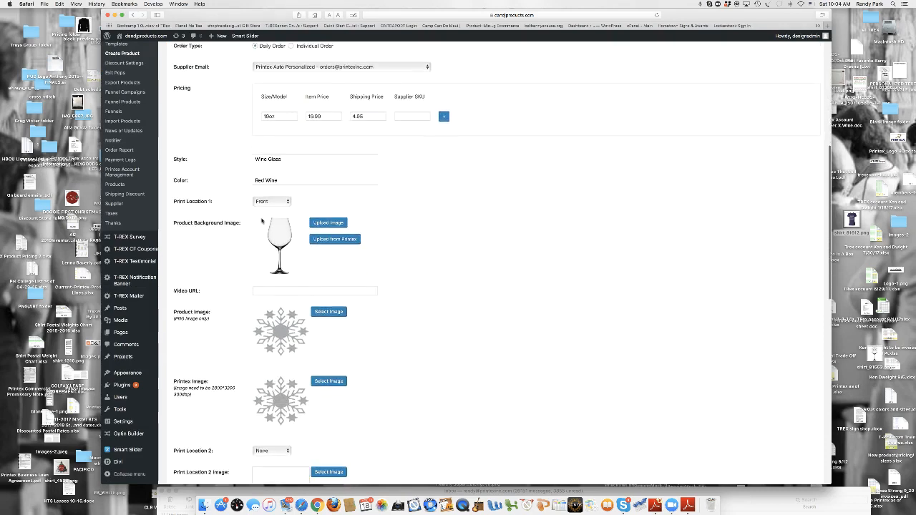
{"action": "scroll", "coordinate": [433, 314], "scroll_direction": "down", "scroll_amount": 1}
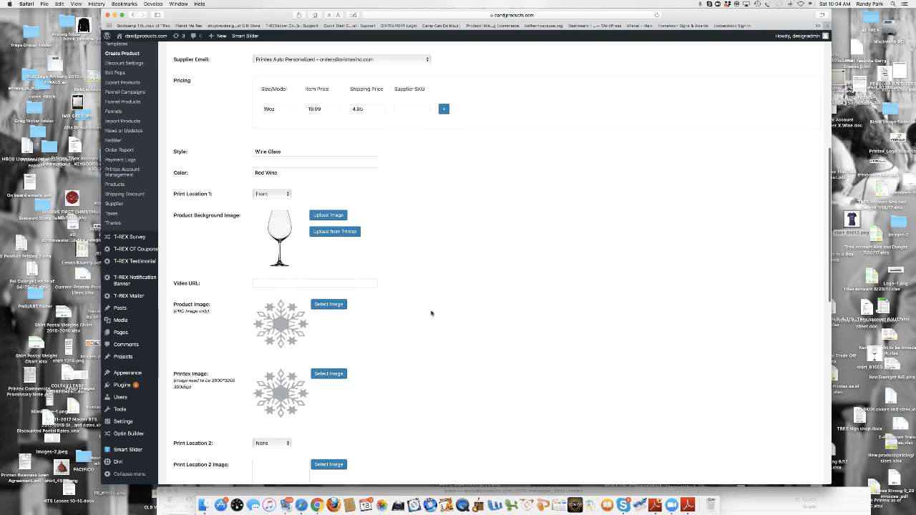
Step: Open the image selection for the wine glass's product image and upload JESUS-TURNED-WATER-INTO-WINE.png twice from the desktop
{"action": "left_click", "coordinate": [329, 304]}
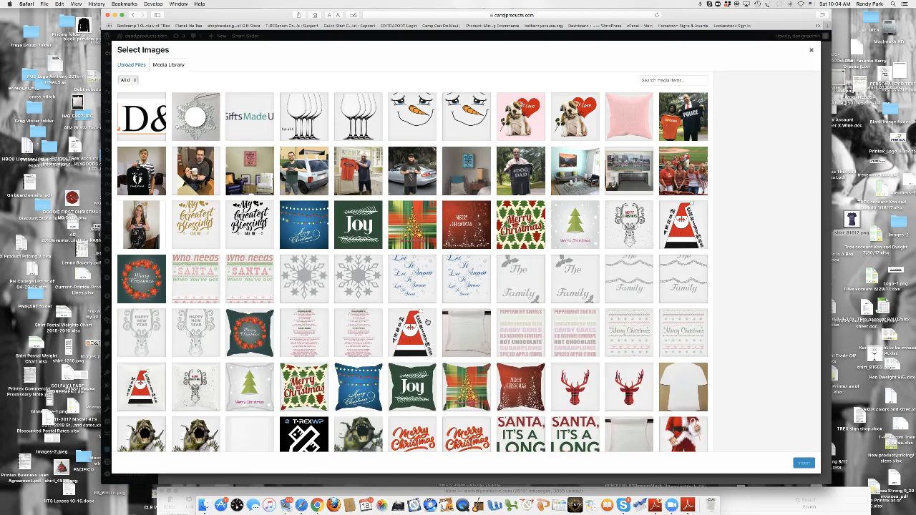
{"action": "left_click_drag", "start_coordinate": [226, 19], "coordinate": [264, 26]}
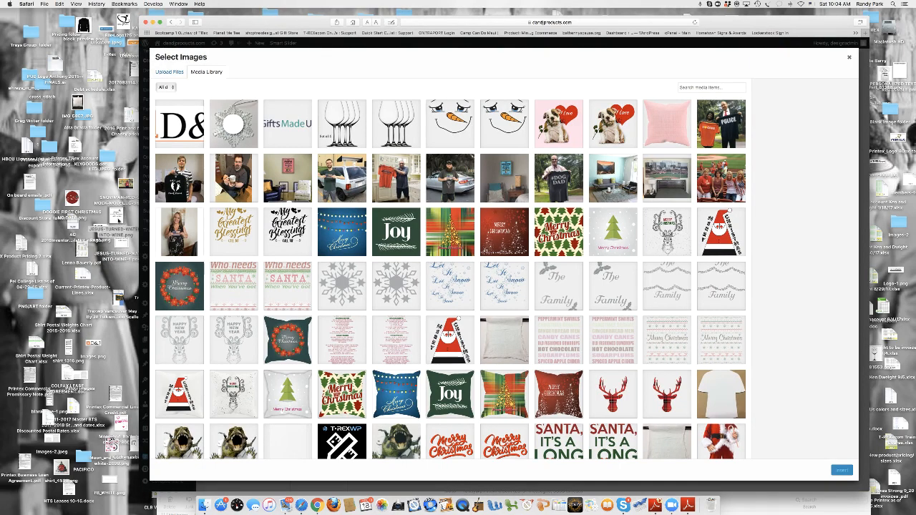
{"action": "left_click_drag", "start_coordinate": [118, 213], "coordinate": [222, 160]}
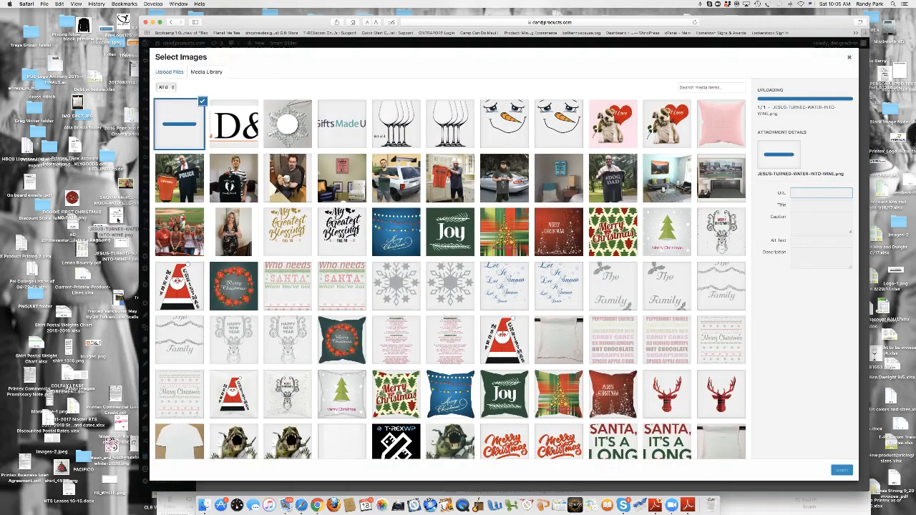
{"action": "left_click_drag", "start_coordinate": [117, 220], "coordinate": [215, 183]}
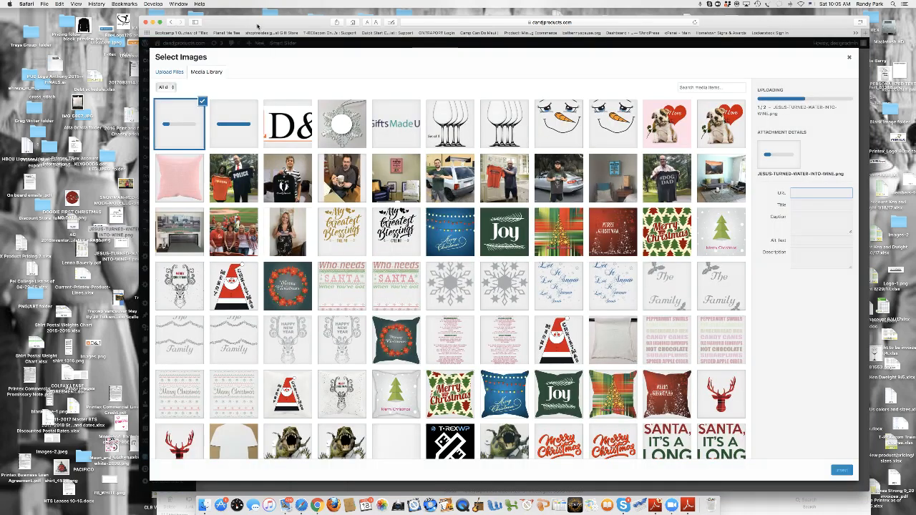
{"action": "left_click_drag", "start_coordinate": [257, 25], "coordinate": [220, 21]}
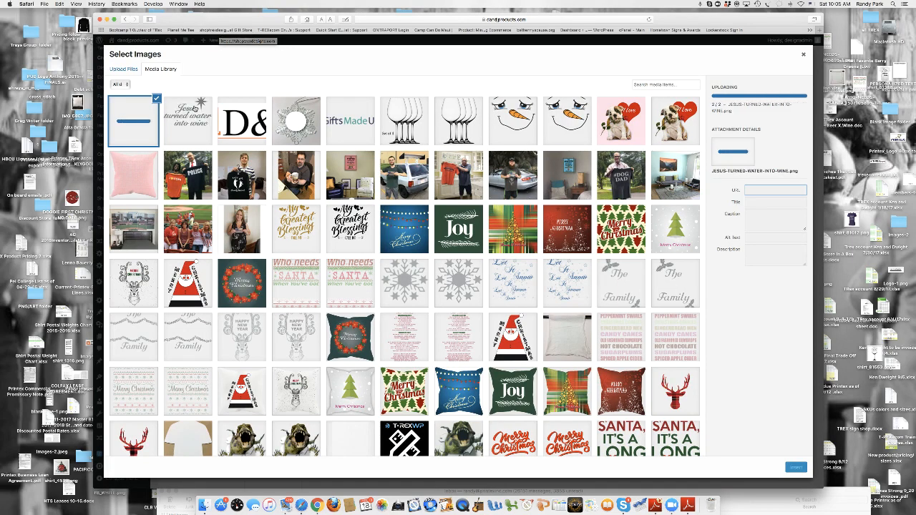
{"action": "left_click", "coordinate": [190, 123]}
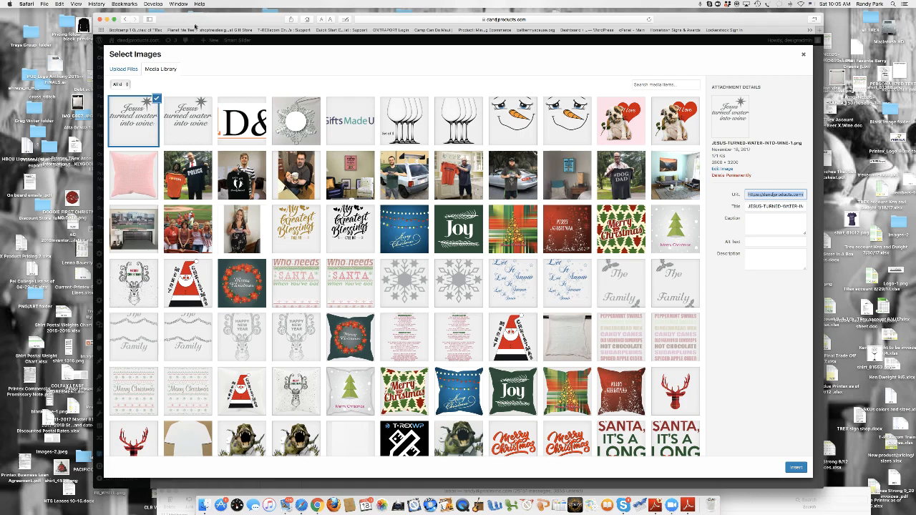
Step: Upload JESUS-TURNED-WATER-INTO-WINE-1.png from the desktop and select this smaller 400-pixel-wide version in the media library
{"action": "left_click_drag", "start_coordinate": [195, 24], "coordinate": [272, 30]}
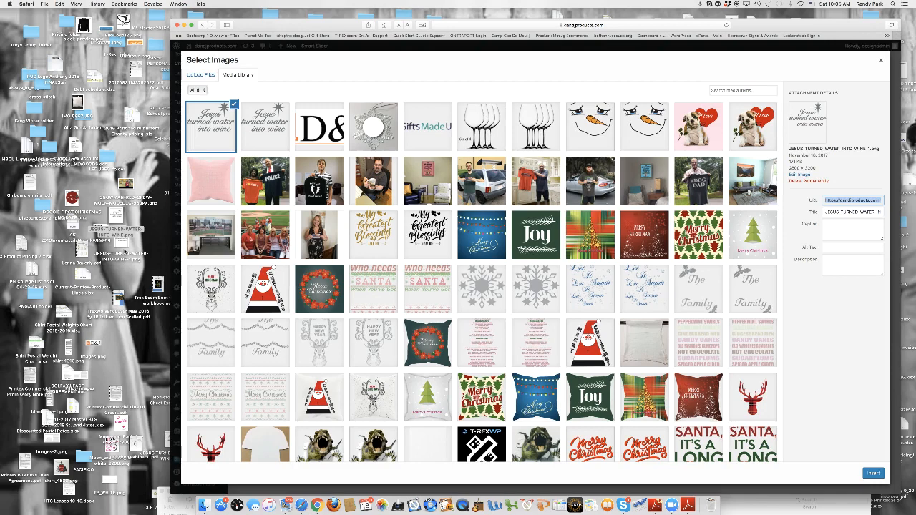
{"action": "left_click", "coordinate": [115, 228]}
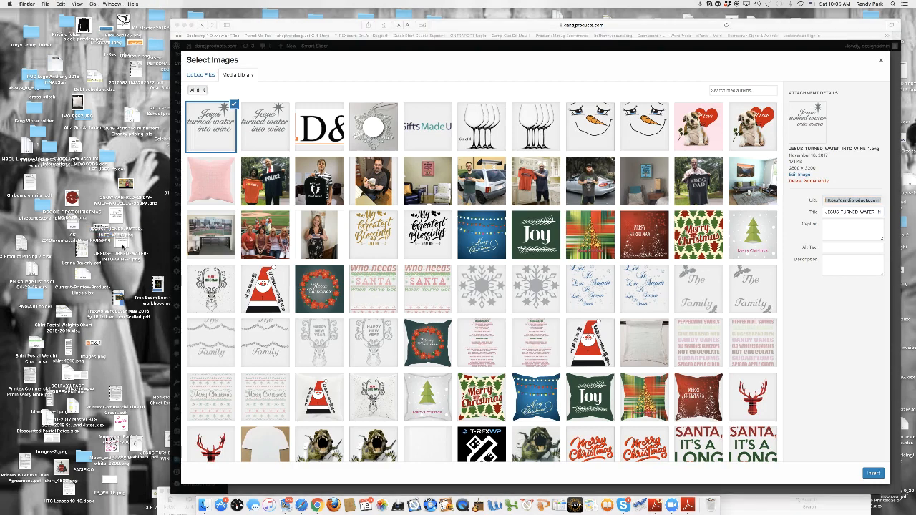
{"action": "left_click_drag", "start_coordinate": [119, 240], "coordinate": [266, 184]}
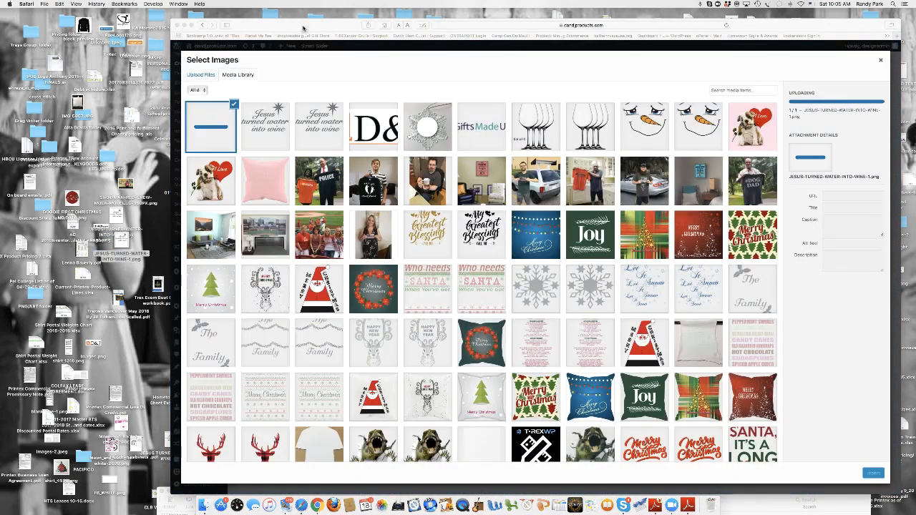
{"action": "left_click_drag", "start_coordinate": [303, 28], "coordinate": [186, 22]}
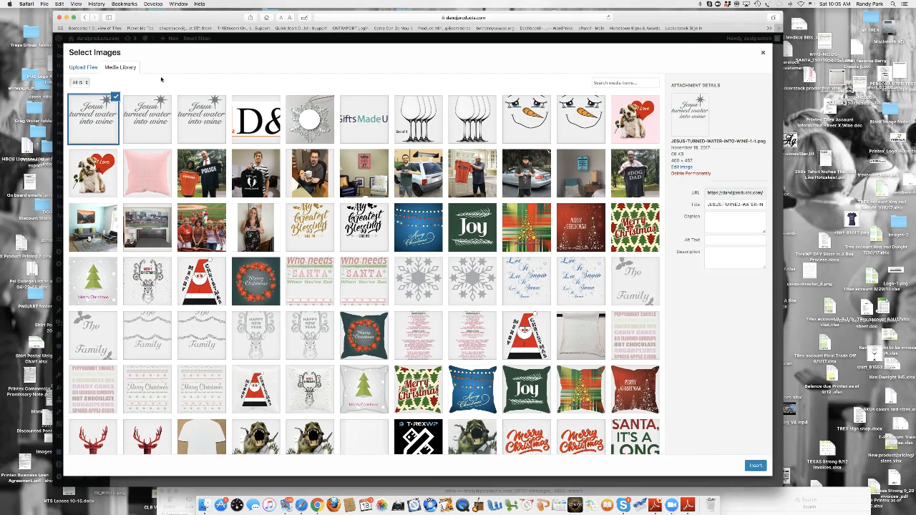
{"action": "left_click", "coordinate": [98, 124]}
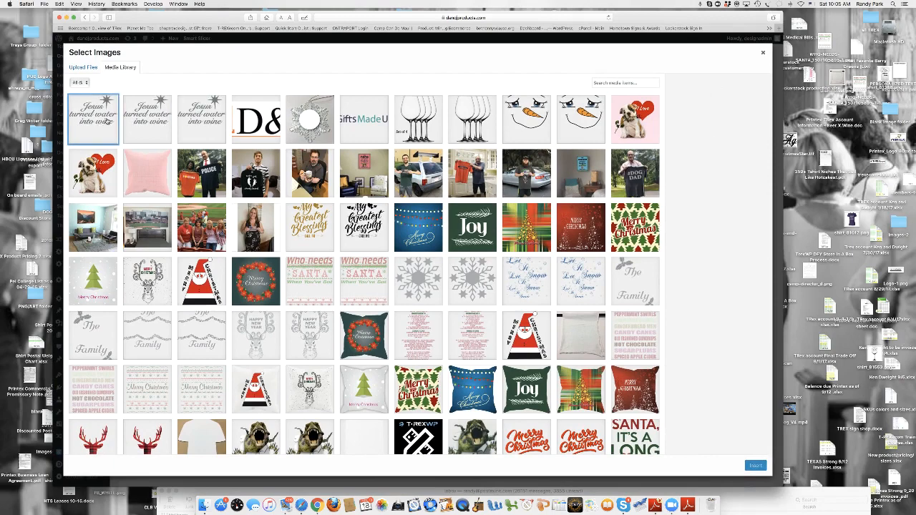
{"action": "left_click", "coordinate": [147, 130]}
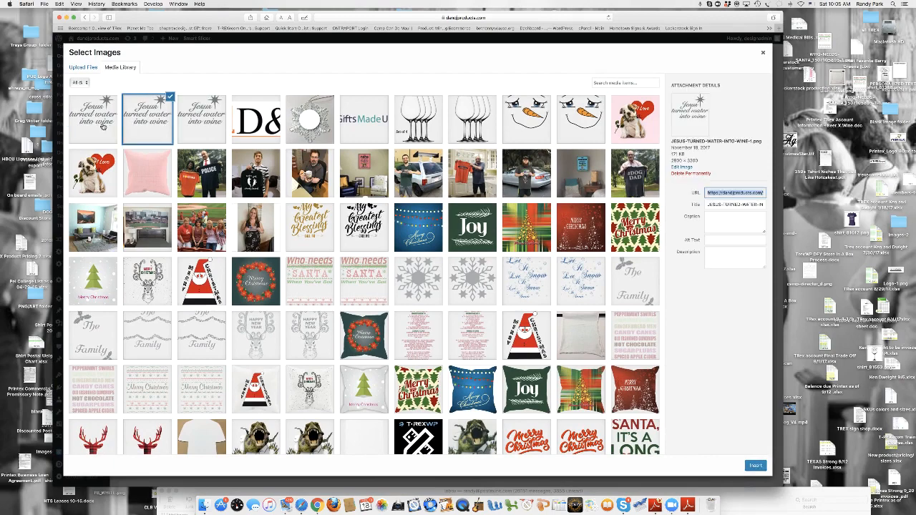
{"action": "left_click", "coordinate": [100, 125]}
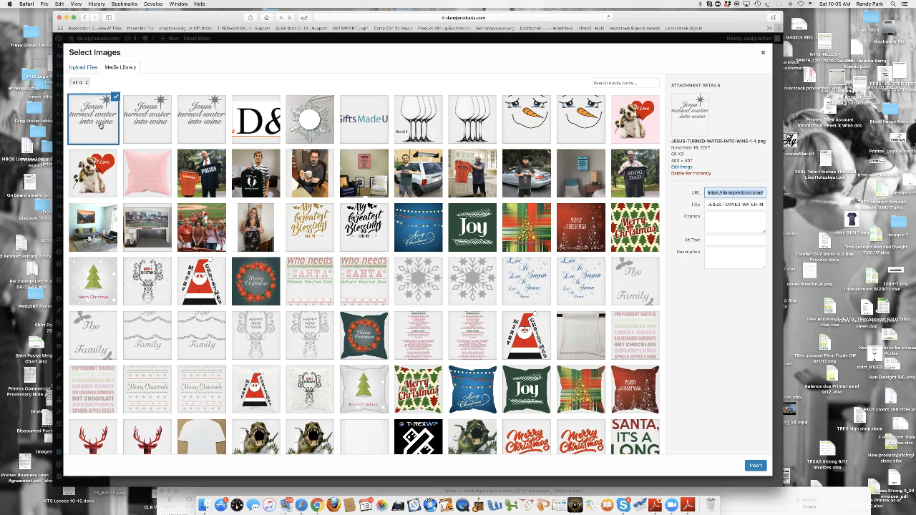
Step: Permanently delete the redundant full-size copy JESUS-TURNED-WATER-INTO-WINE-1.png from the media library
{"action": "left_click", "coordinate": [141, 129]}
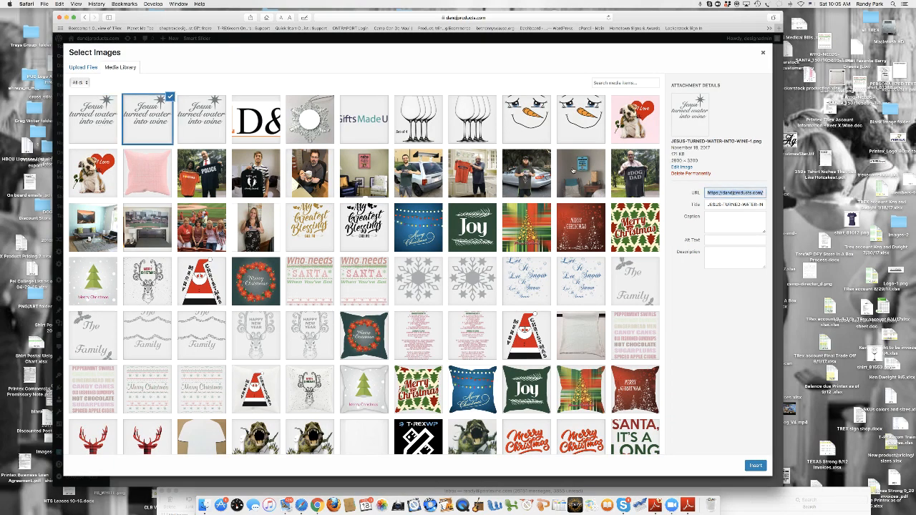
{"action": "left_click", "coordinate": [687, 173]}
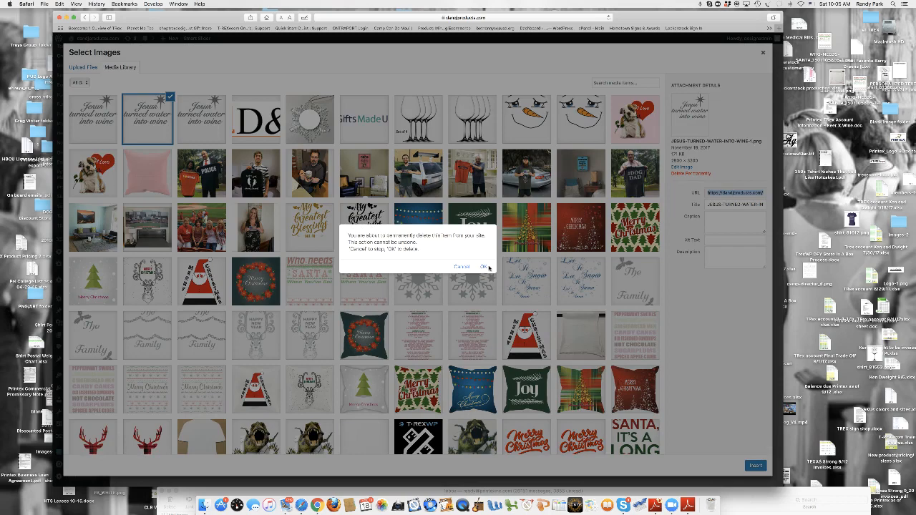
{"action": "left_click", "coordinate": [485, 267]}
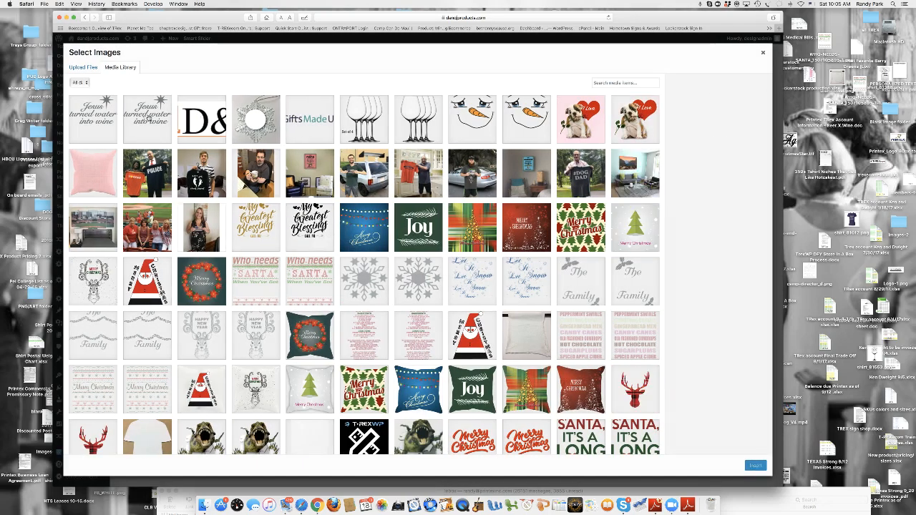
Step: Insert the 400-pixel-wide JESUS-TURNED-WATER-INTO-WINE-1-1.png as the product image and the full-size JESUS-TURNED-WATER-INTO-WINE.png as the Printex image
{"action": "left_click", "coordinate": [91, 122]}
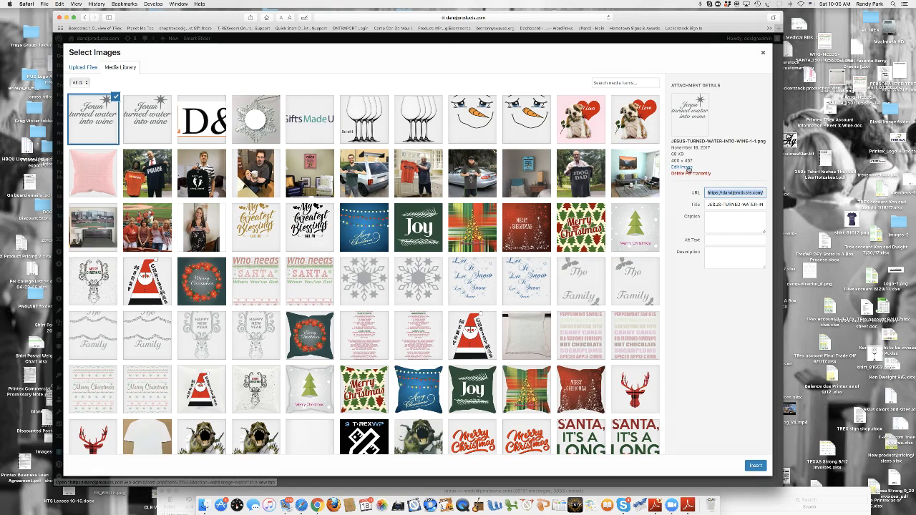
{"action": "left_click", "coordinate": [755, 466]}
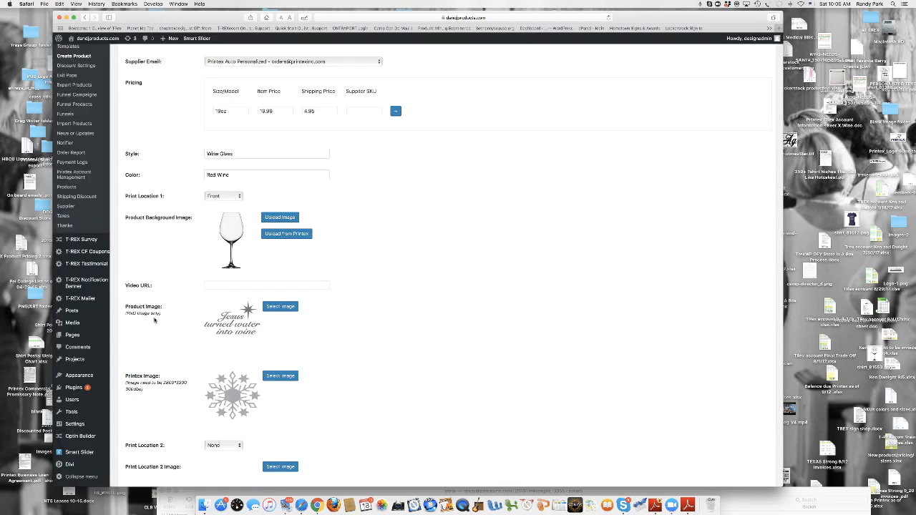
{"action": "scroll", "coordinate": [336, 362], "scroll_direction": "down", "scroll_amount": 2}
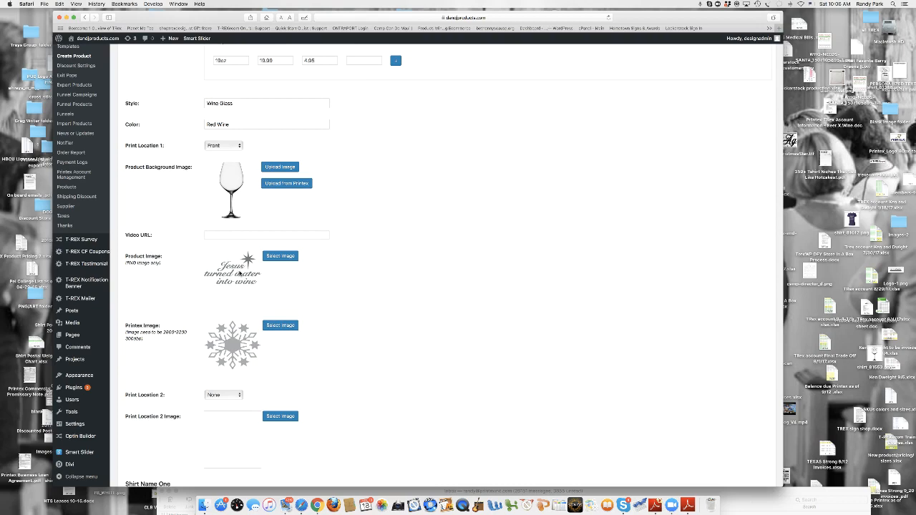
{"action": "left_click", "coordinate": [280, 325]}
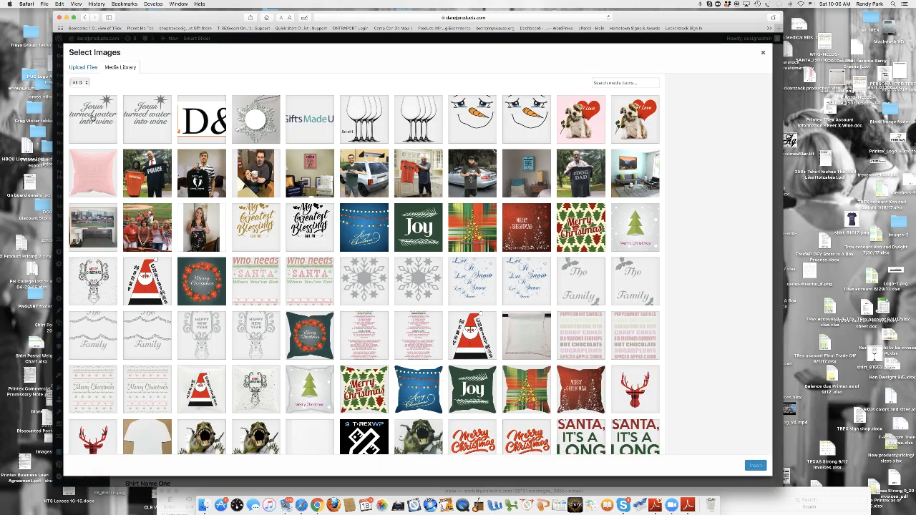
{"action": "left_click", "coordinate": [149, 122]}
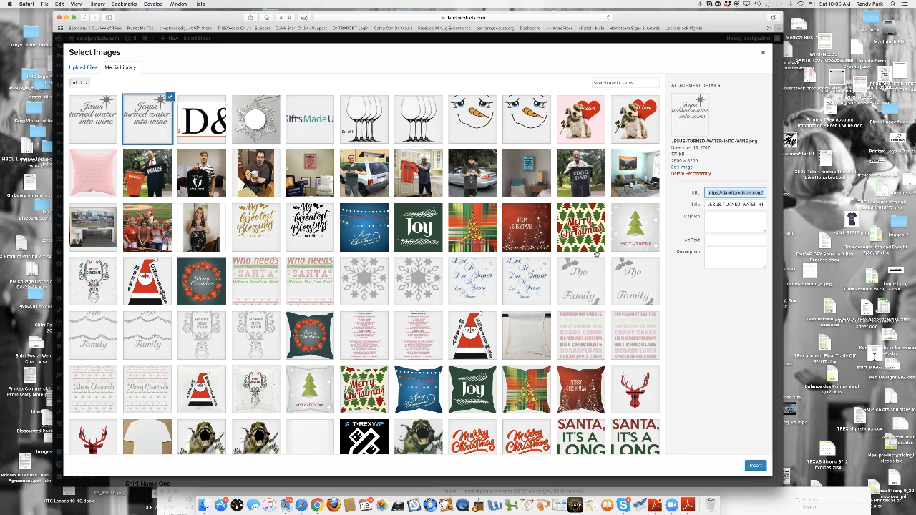
{"action": "left_click", "coordinate": [756, 466]}
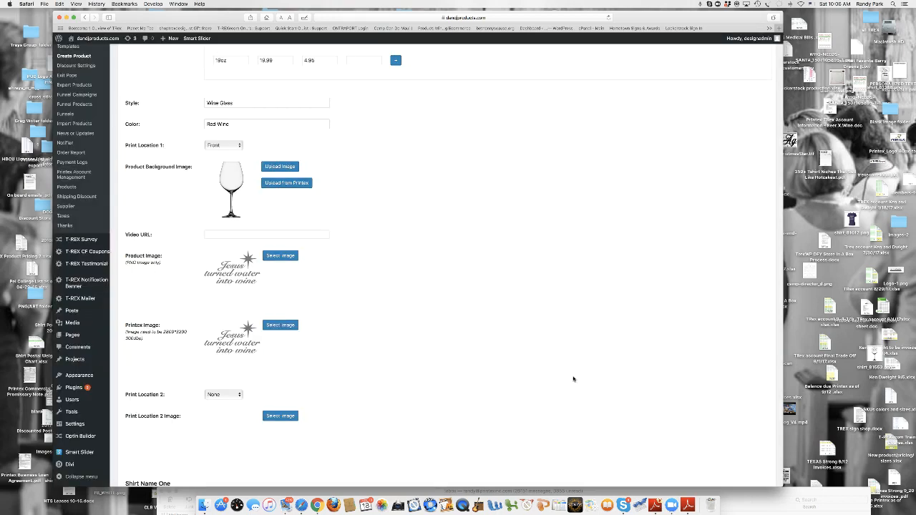
Step: Refresh the wine glass preview, enlarge the artwork slightly and center it on the bowl, and save the product
{"action": "scroll", "coordinate": [572, 378], "scroll_direction": "down", "scroll_amount": 5}
{"action": "scroll", "coordinate": [575, 378], "scroll_direction": "down", "scroll_amount": 1}
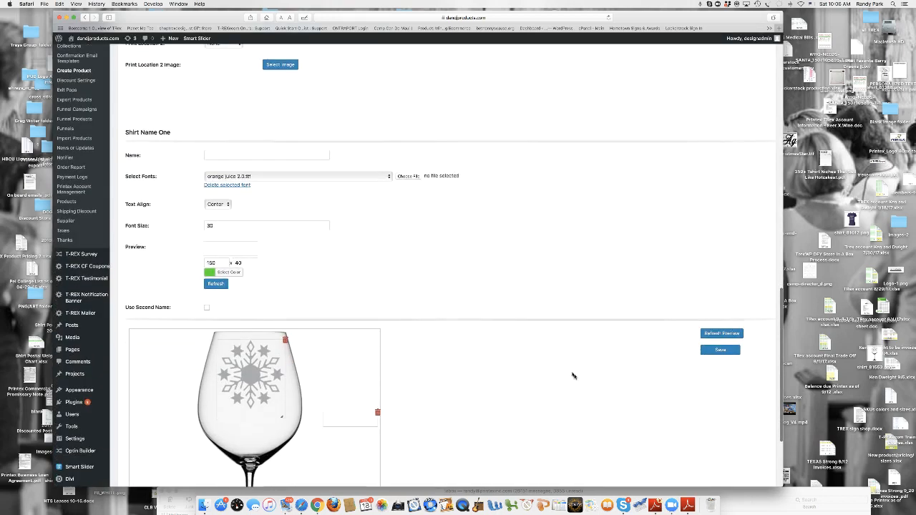
{"action": "left_click", "coordinate": [714, 334]}
{"action": "scroll", "coordinate": [666, 372], "scroll_direction": "down", "scroll_amount": 4}
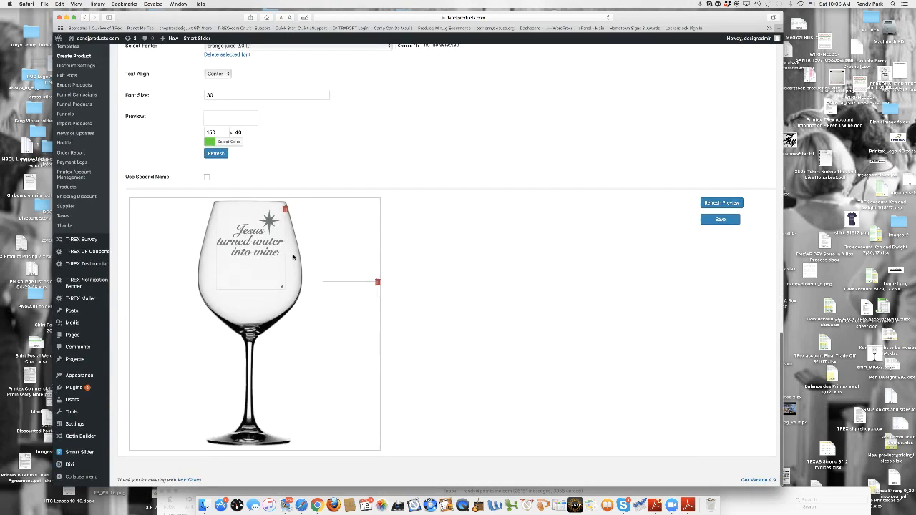
{"action": "left_click_drag", "start_coordinate": [273, 262], "coordinate": [275, 282]}
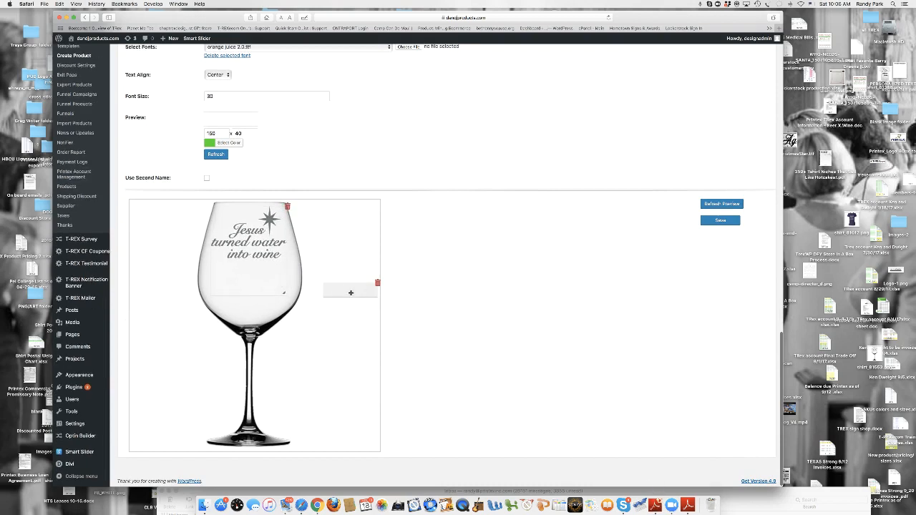
{"action": "left_click", "coordinate": [720, 221]}
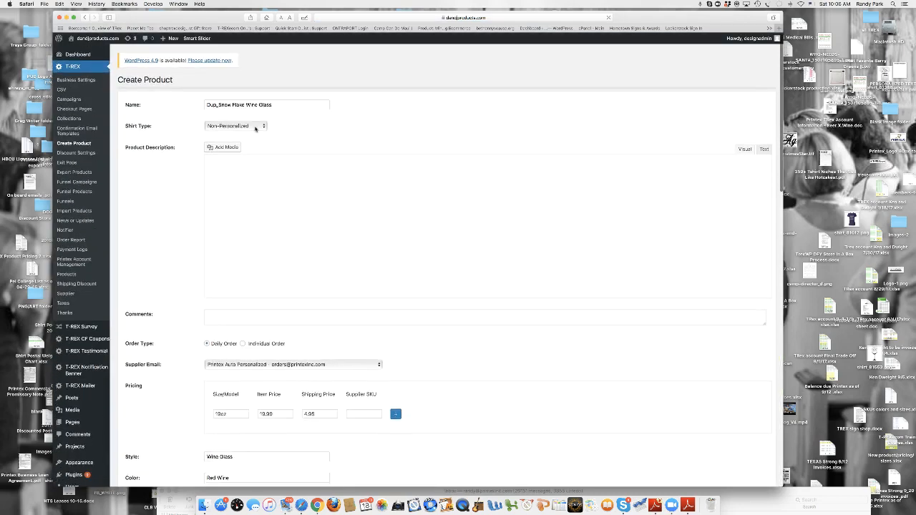
Step: Rename the duplicated product "Jesus Truned water into Wine Glass" and save it
{"action": "left_click_drag", "start_coordinate": [246, 105], "coordinate": [206, 104]}
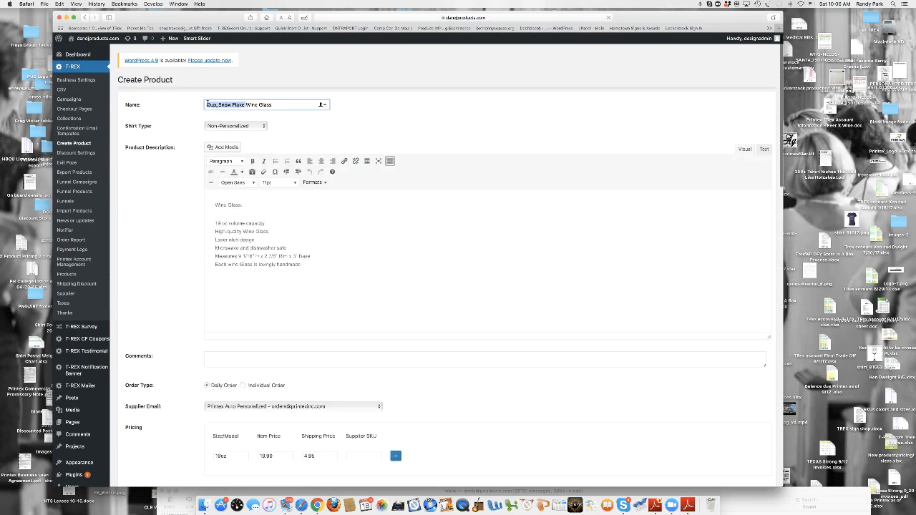
{"action": "type", "text": "Jesus"}
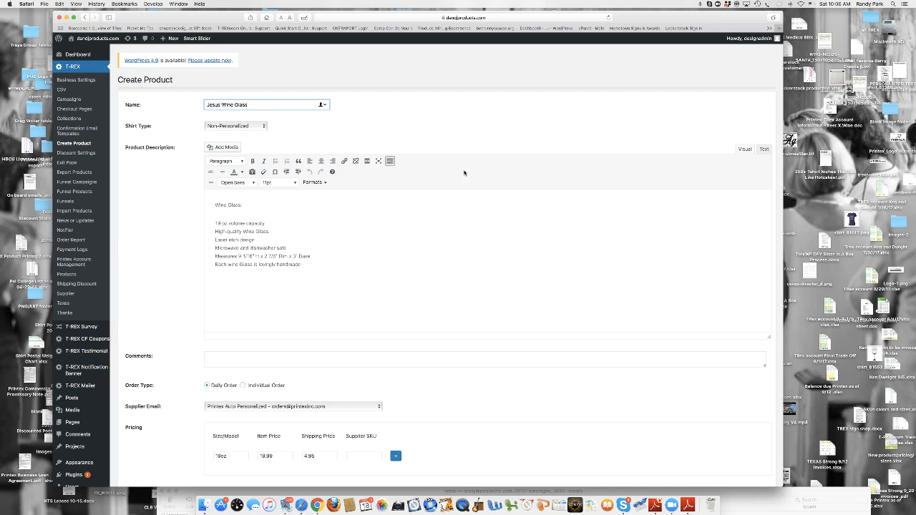
{"action": "type", "text": " Trump"}
{"action": "type", "text": "ed "}
{"action": "type", "text": "wa"}
{"action": "type", "text": "ter "}
{"action": "type", "text": "into"}
{"action": "scroll", "coordinate": [400, 231], "scroll_direction": "down", "scroll_amount": 20}
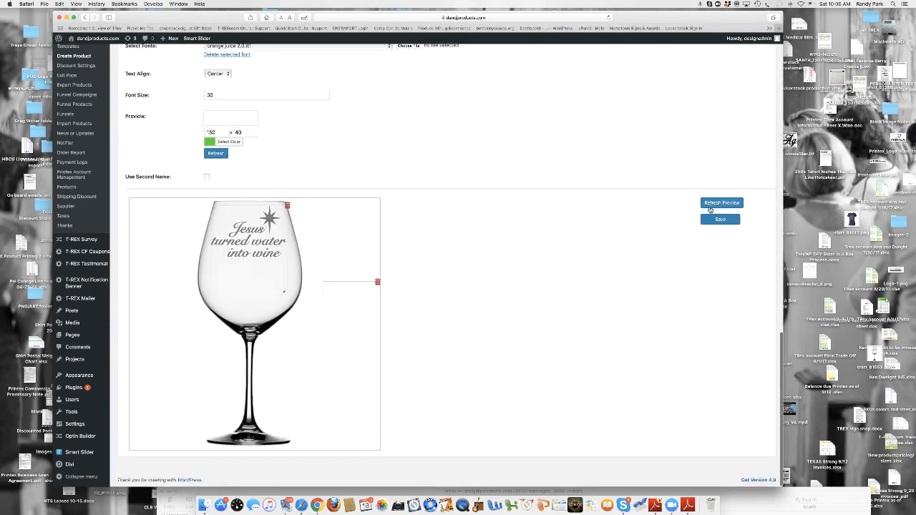
{"action": "left_click", "coordinate": [712, 219]}
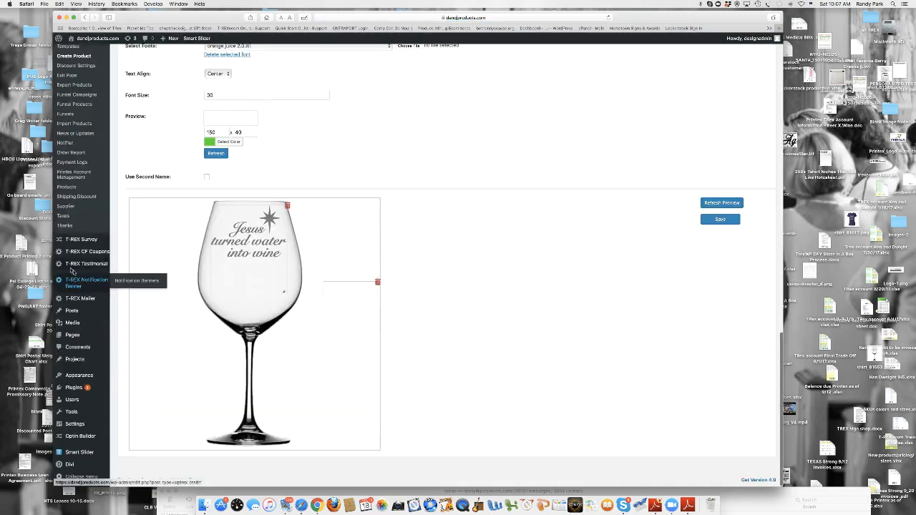
Step: Open the product list and check the entries for the newly created products
{"action": "left_click", "coordinate": [67, 187]}
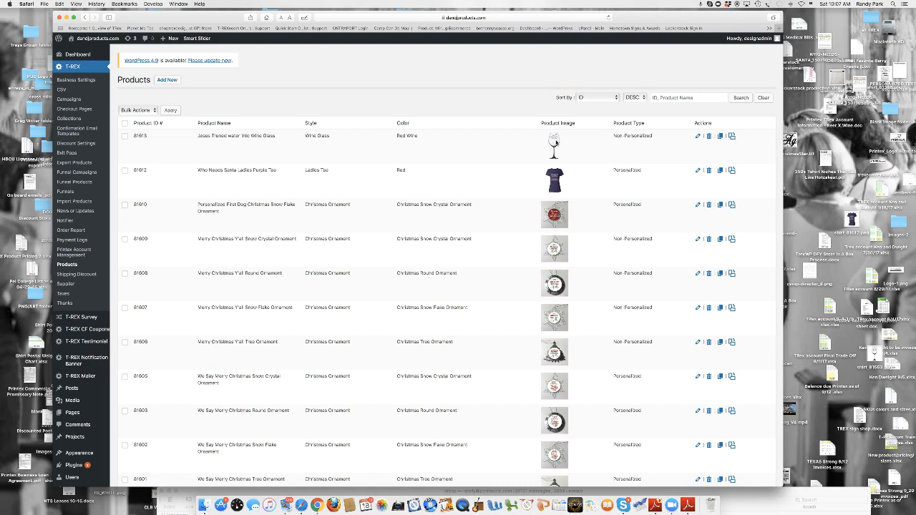
{"action": "scroll", "coordinate": [672, 254], "scroll_direction": "down", "scroll_amount": 10}
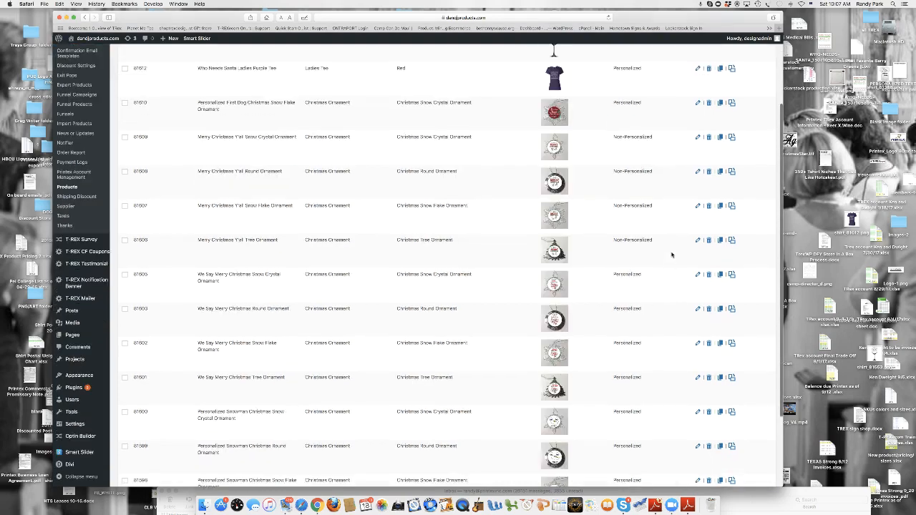
{"action": "scroll", "coordinate": [659, 250], "scroll_direction": "up", "scroll_amount": 3}
{"action": "scroll", "coordinate": [659, 250], "scroll_direction": "up", "scroll_amount": 3}
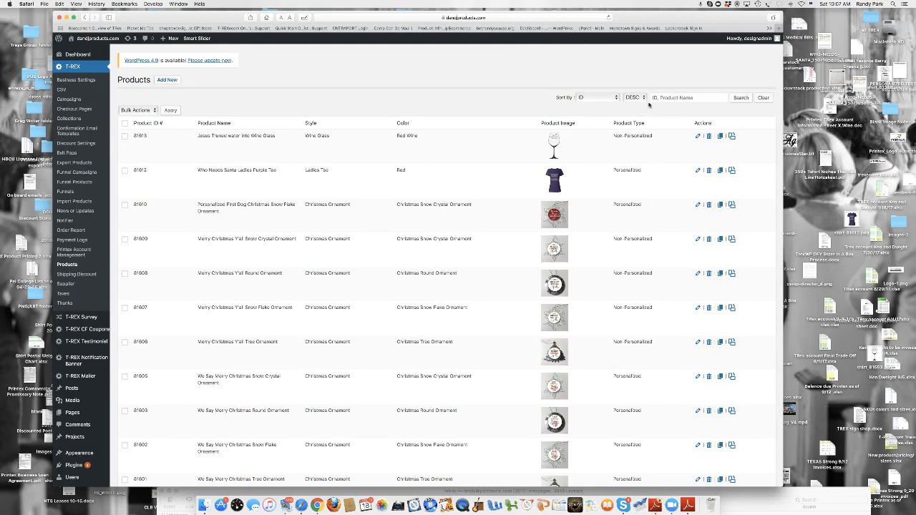
Step: Search the product list for "hoodie"
{"action": "left_click_drag", "start_coordinate": [641, 17], "coordinate": [617, 13]}
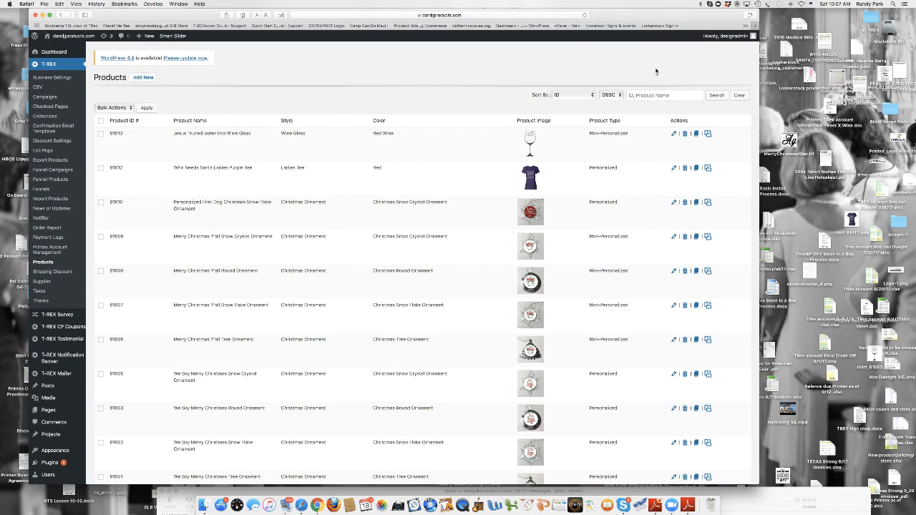
{"action": "left_click", "coordinate": [640, 95]}
{"action": "type", "text": "hoodie"}
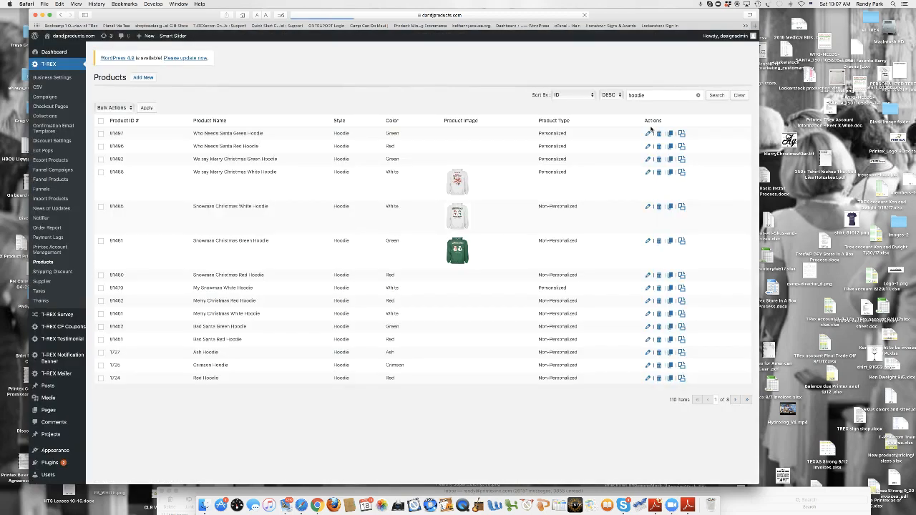
Step: Find the Gold Hoodie on the second page of the search results and duplicate it
{"action": "scroll", "coordinate": [529, 164], "scroll_direction": "down", "scroll_amount": 5}
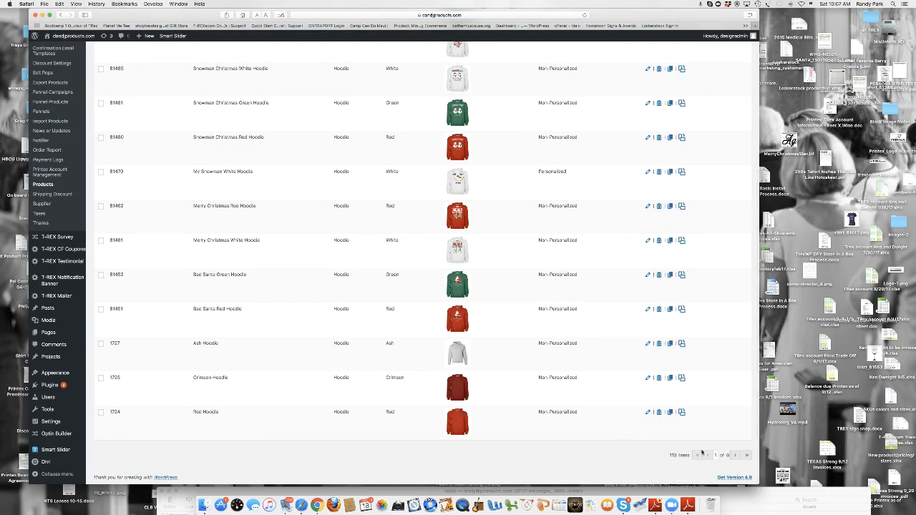
{"action": "left_click", "coordinate": [734, 456]}
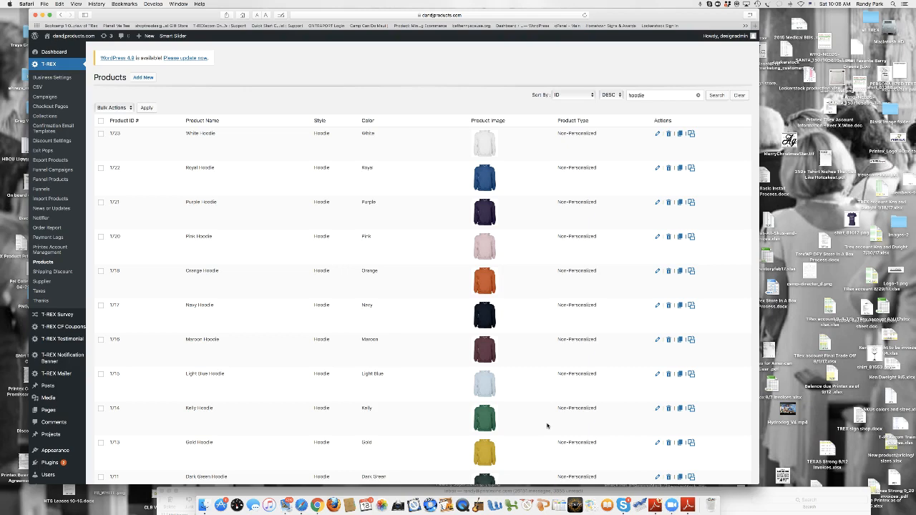
{"action": "scroll", "coordinate": [546, 426], "scroll_direction": "down", "scroll_amount": 3}
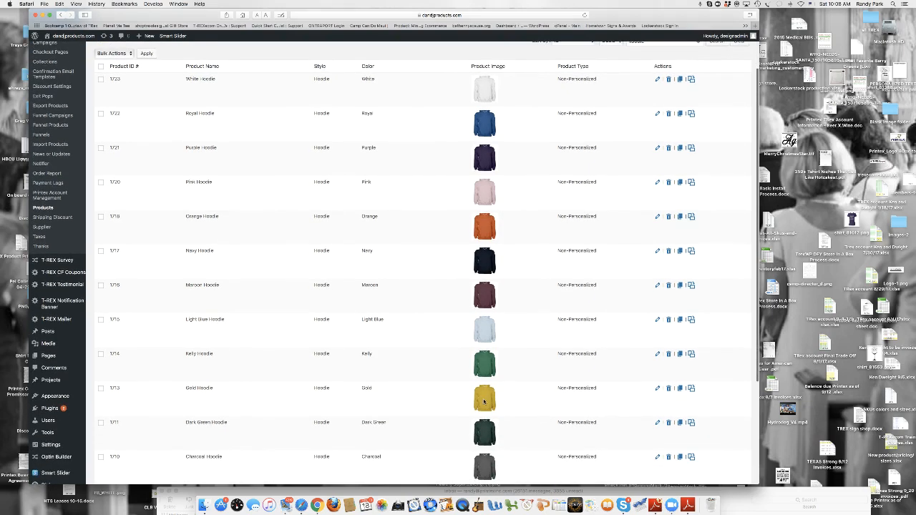
{"action": "left_click", "coordinate": [681, 389]}
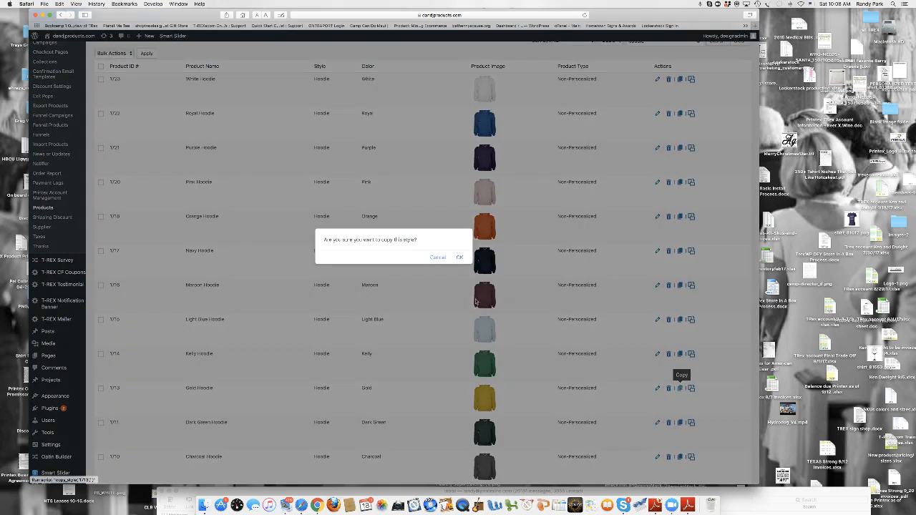
{"action": "left_click", "coordinate": [459, 257]}
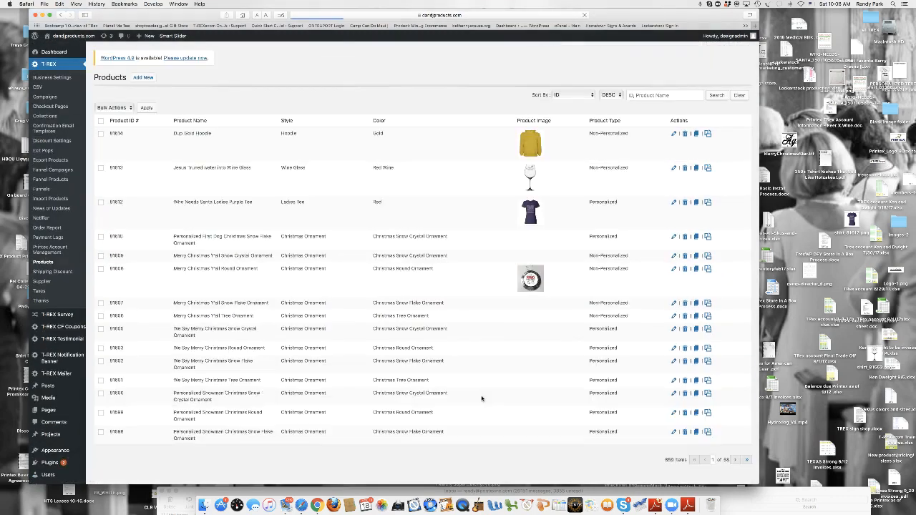
Step: Open the duplicated Gold Hoodie for editing and set the item prices of sizes Small through XL to 34.97
{"action": "left_click", "coordinate": [673, 134]}
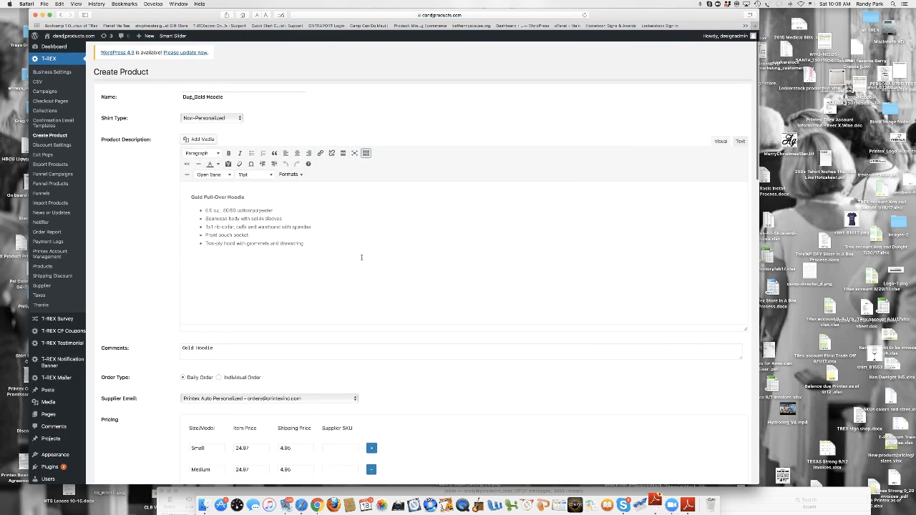
{"action": "scroll", "coordinate": [377, 256], "scroll_direction": "down", "scroll_amount": 5}
{"action": "scroll", "coordinate": [377, 256], "scroll_direction": "down", "scroll_amount": 5}
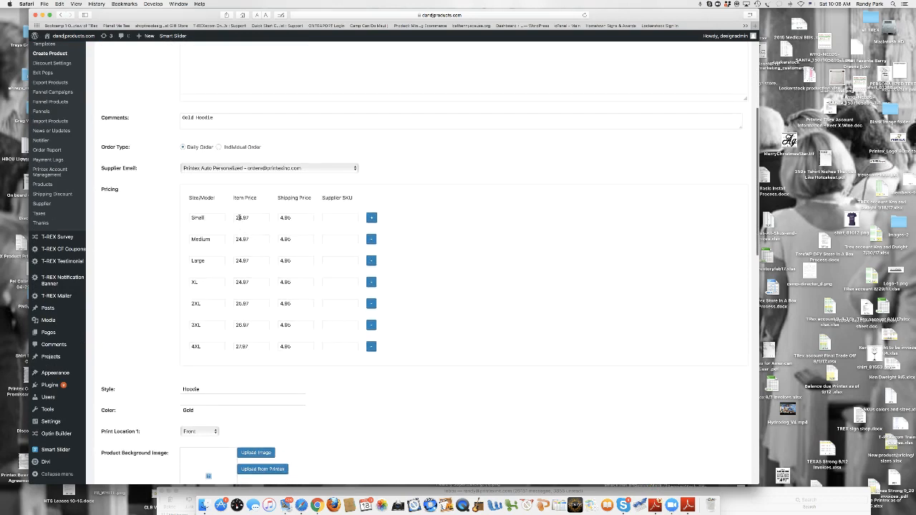
{"action": "left_click", "coordinate": [236, 218]}
{"action": "type", "text": "3"}
{"action": "left_click", "coordinate": [239, 240]}
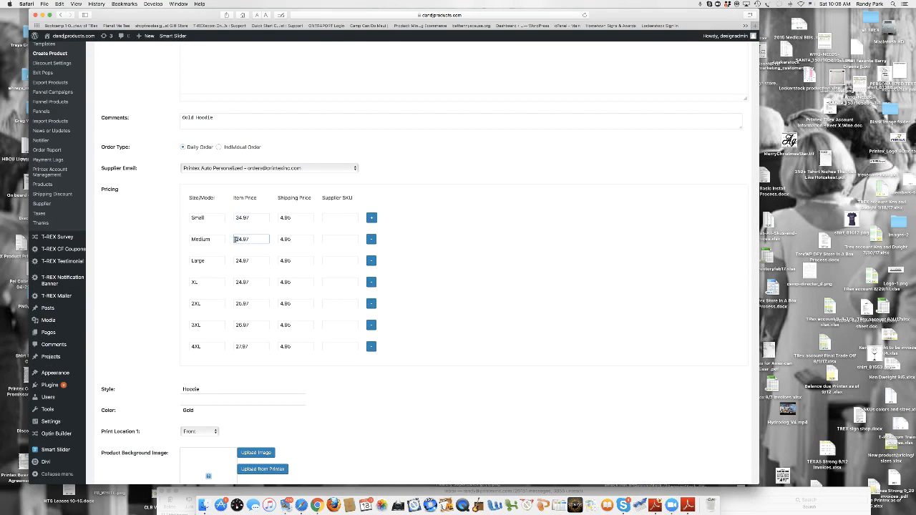
{"action": "type", "text": "3"}
{"action": "left_click", "coordinate": [239, 260]}
{"action": "left_click", "coordinate": [239, 282]}
{"action": "type", "text": "3"}
Step: Set the 2XL item price to 35.97 and the 3XL to 36.97, and remove the 4XL size
{"action": "left_click", "coordinate": [238, 304]}
{"action": "type", "text": "3"}
{"action": "left_click", "coordinate": [237, 325]}
{"action": "type", "text": "3"}
{"action": "left_click", "coordinate": [237, 347]}
{"action": "left_click", "coordinate": [371, 347]}
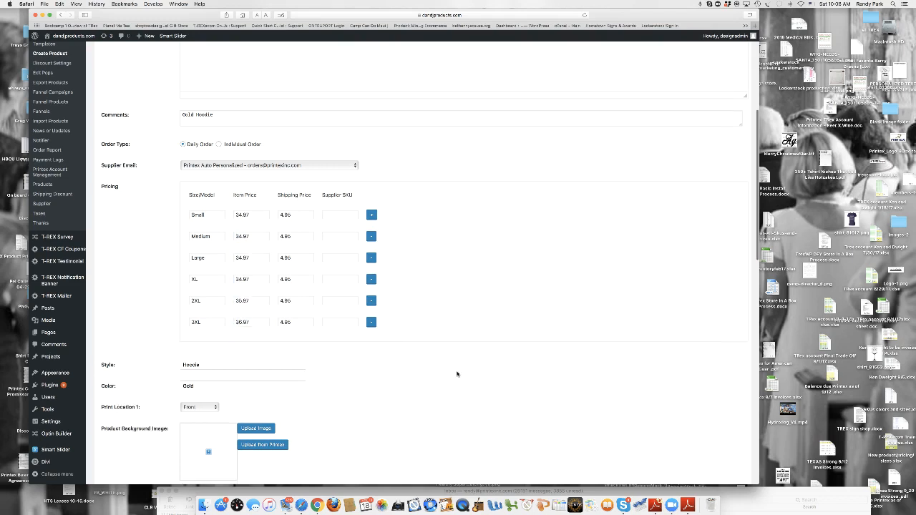
Step: Open the media library for the product background image and the Blank Image folder on the desktop
{"action": "scroll", "coordinate": [457, 374], "scroll_direction": "down", "scroll_amount": 3}
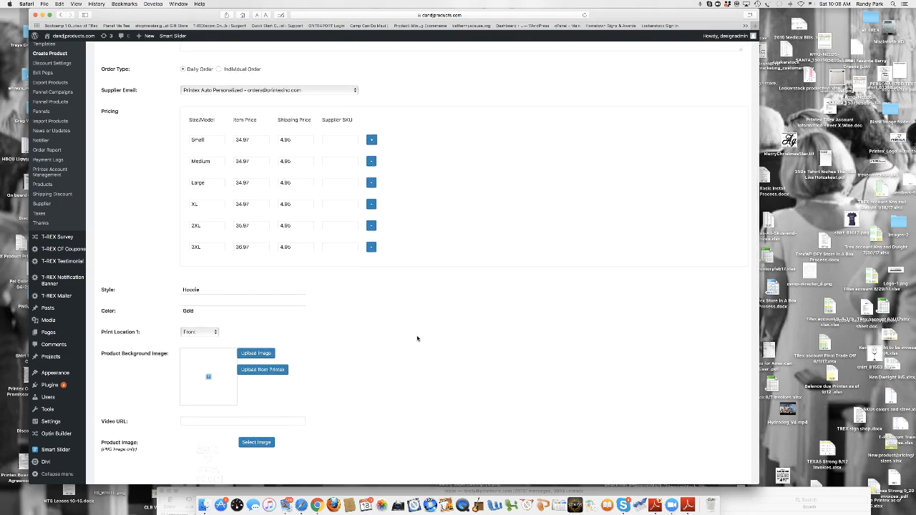
{"action": "scroll", "coordinate": [417, 338], "scroll_direction": "down", "scroll_amount": 8}
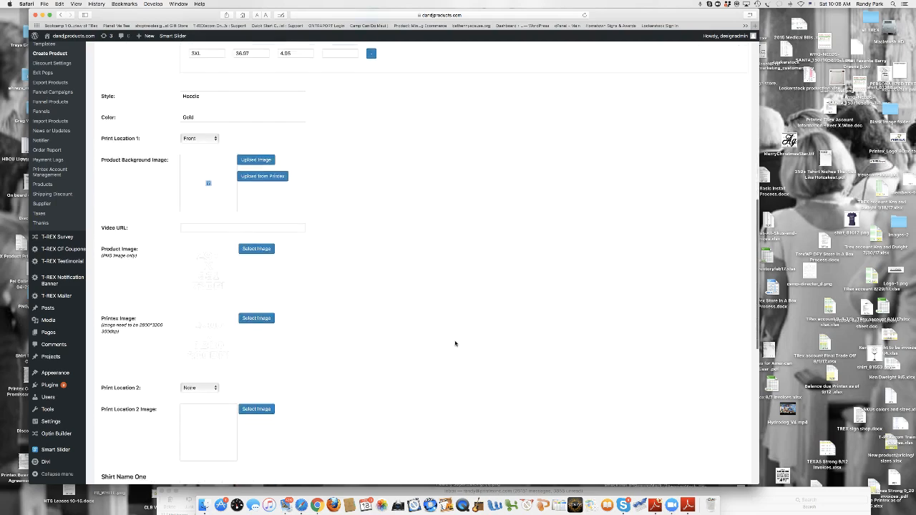
{"action": "scroll", "coordinate": [455, 343], "scroll_direction": "down", "scroll_amount": 3}
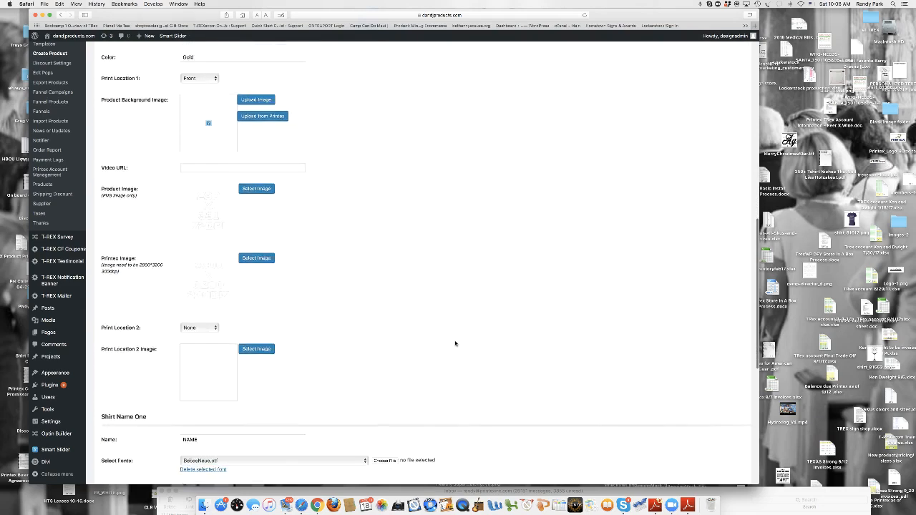
{"action": "scroll", "coordinate": [455, 343], "scroll_direction": "down", "scroll_amount": 13}
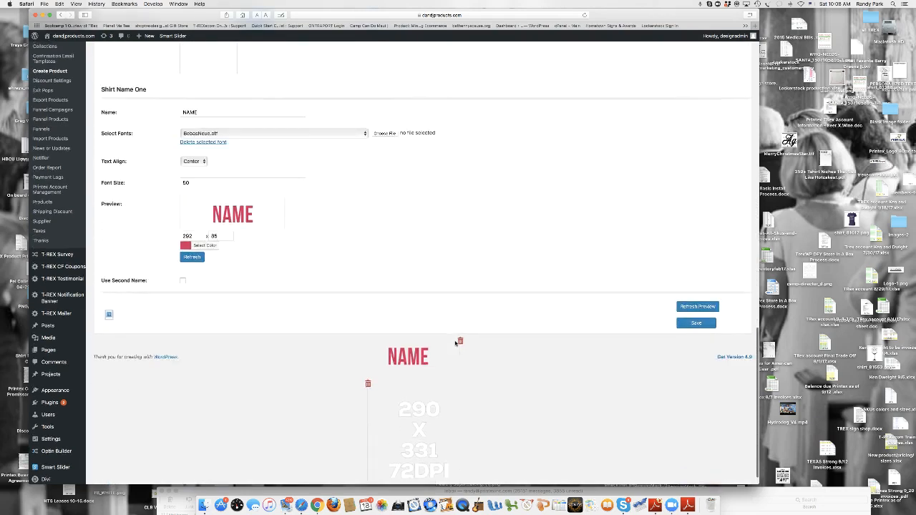
{"action": "scroll", "coordinate": [455, 343], "scroll_direction": "up", "scroll_amount": 20}
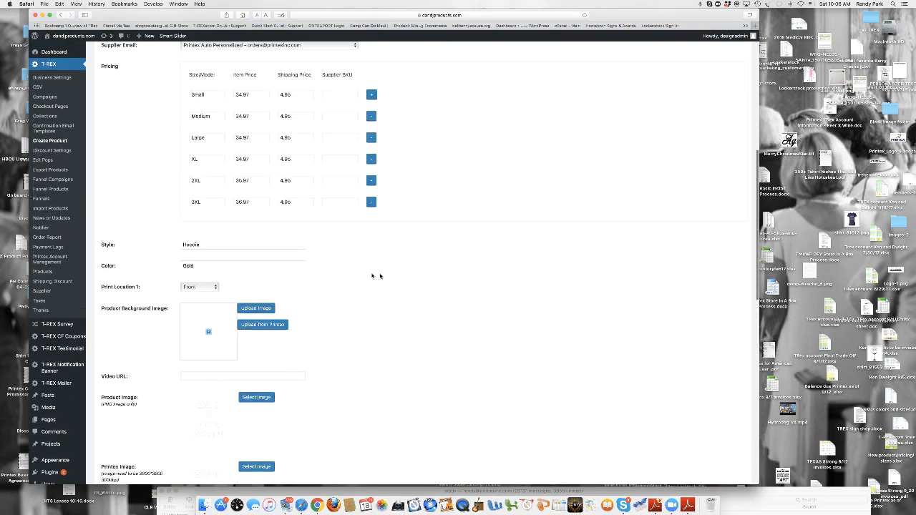
{"action": "left_click", "coordinate": [257, 312]}
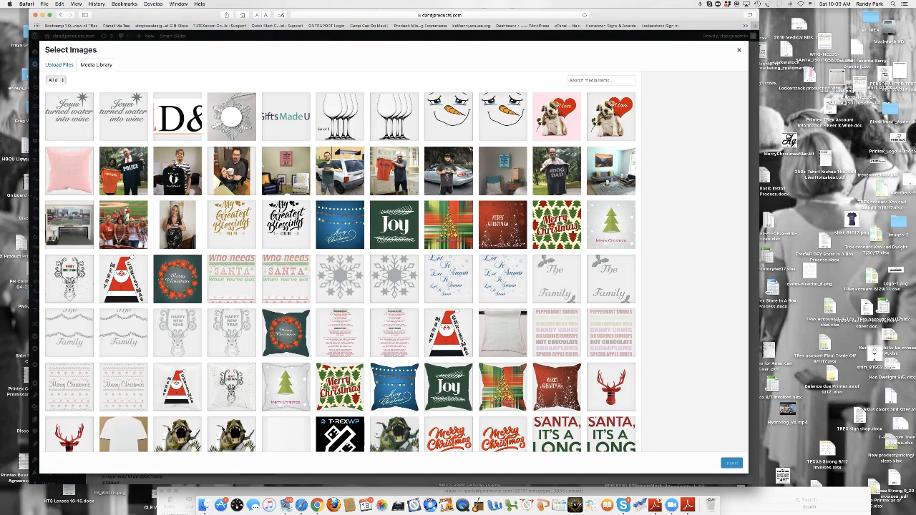
{"action": "left_click", "coordinate": [895, 113]}
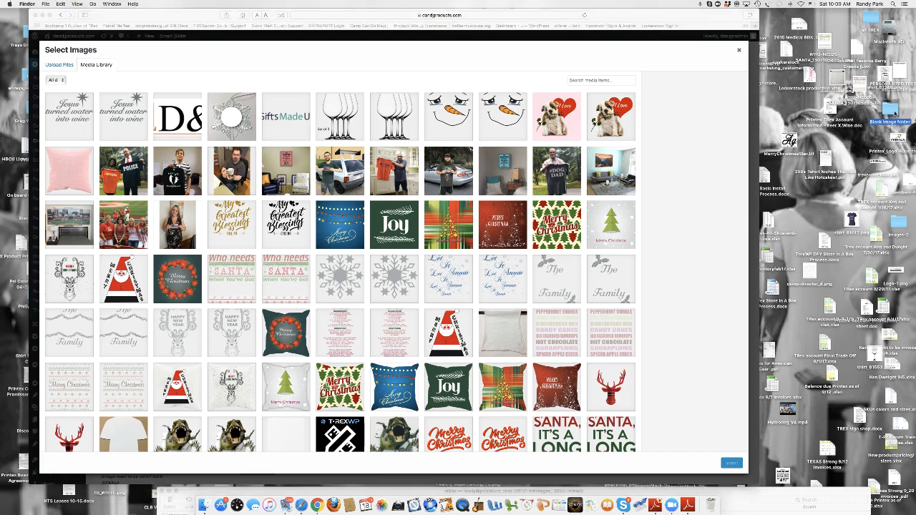
{"action": "double_click", "coordinate": [894, 113]}
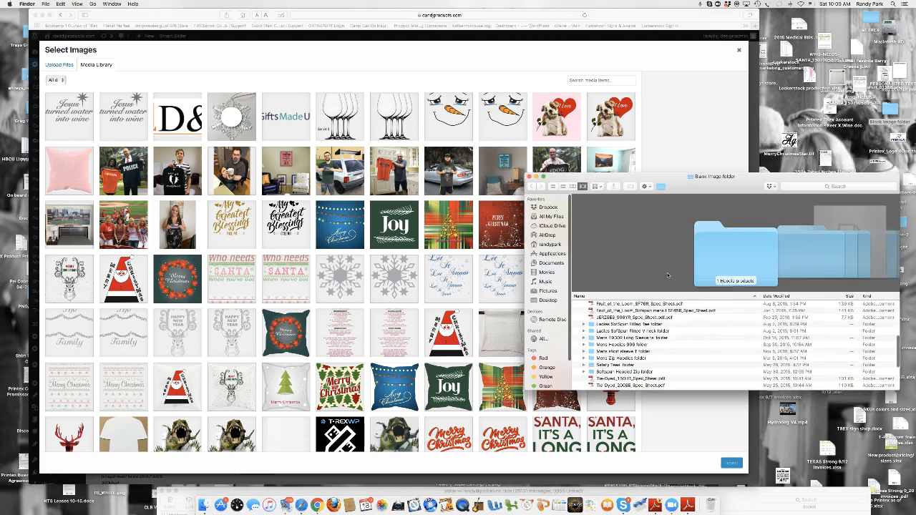
Step: Collapse the expanded FOTL TEE folder in the Blank Image folder's file list
{"action": "scroll", "coordinate": [655, 324], "scroll_direction": "up", "scroll_amount": 5}
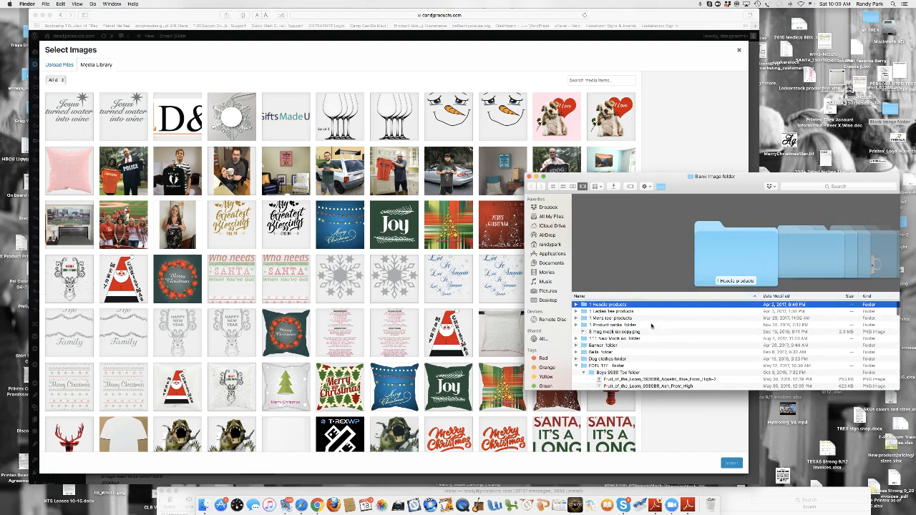
{"action": "left_click", "coordinate": [585, 373]}
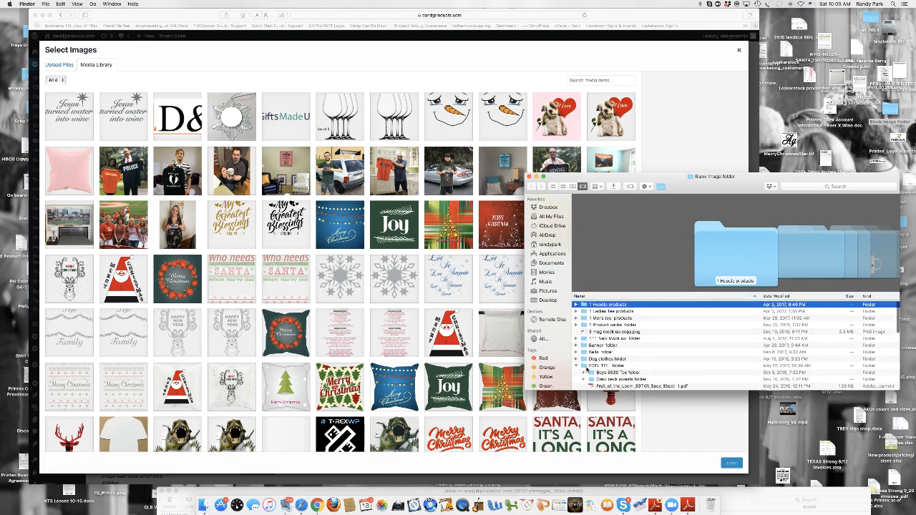
{"action": "left_click", "coordinate": [577, 366]}
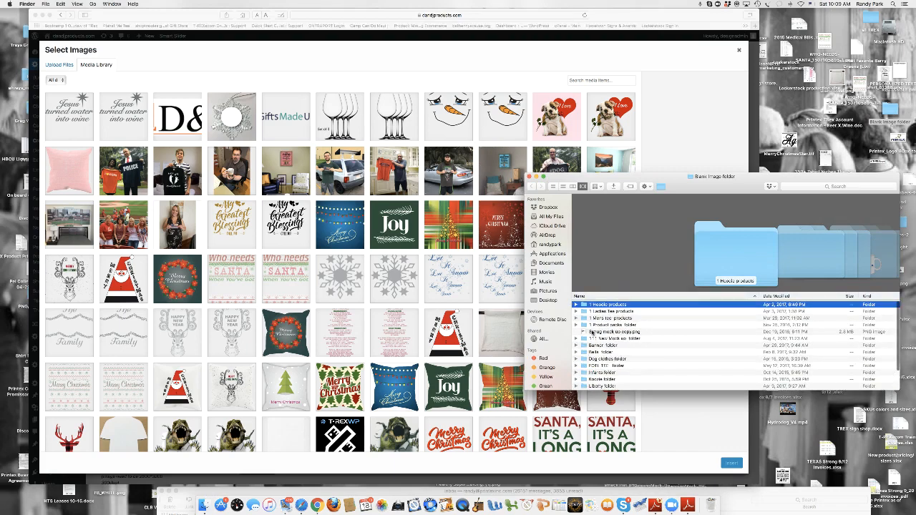
Step: Look through the product folders inside the Blank Image folder, including 1 Hoodie products
{"action": "left_click", "coordinate": [577, 304]}
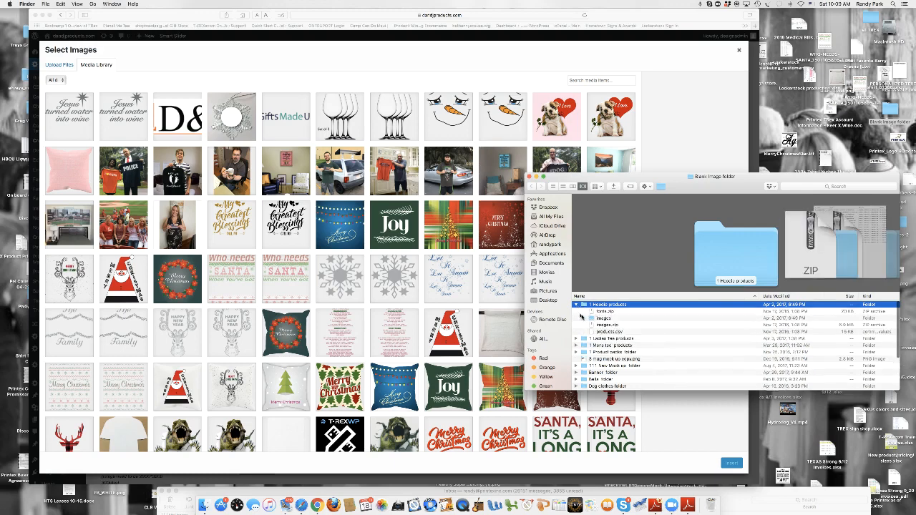
{"action": "left_click", "coordinate": [576, 305]}
{"action": "scroll", "coordinate": [637, 331], "scroll_direction": "down", "scroll_amount": 3}
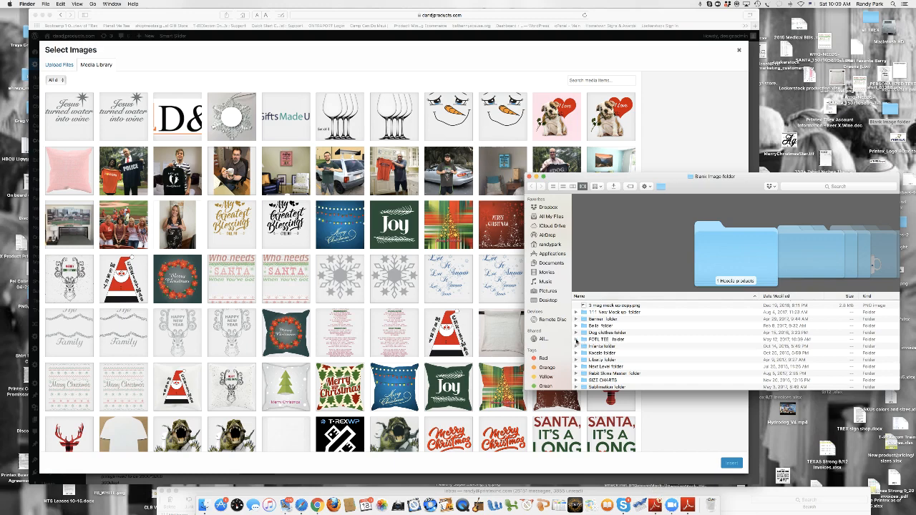
{"action": "scroll", "coordinate": [584, 343], "scroll_direction": "up", "scroll_amount": 3}
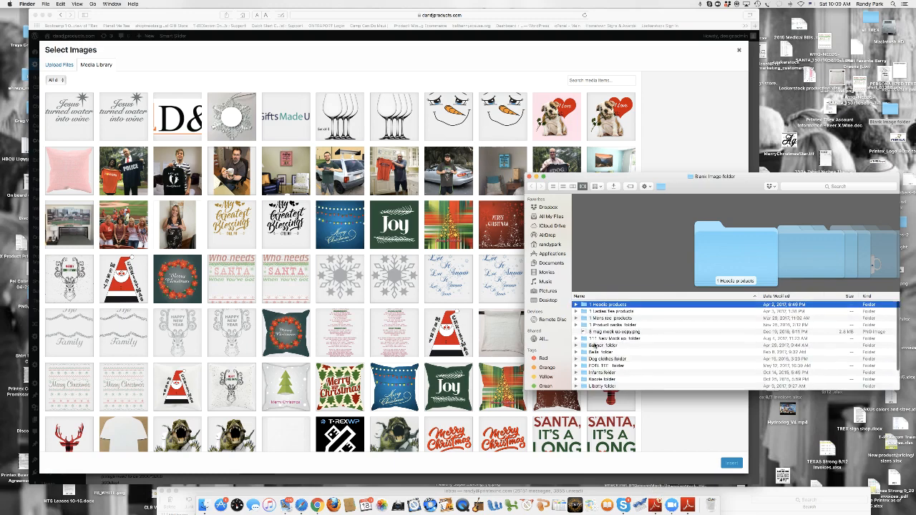
{"action": "scroll", "coordinate": [594, 345], "scroll_direction": "down", "scroll_amount": 3}
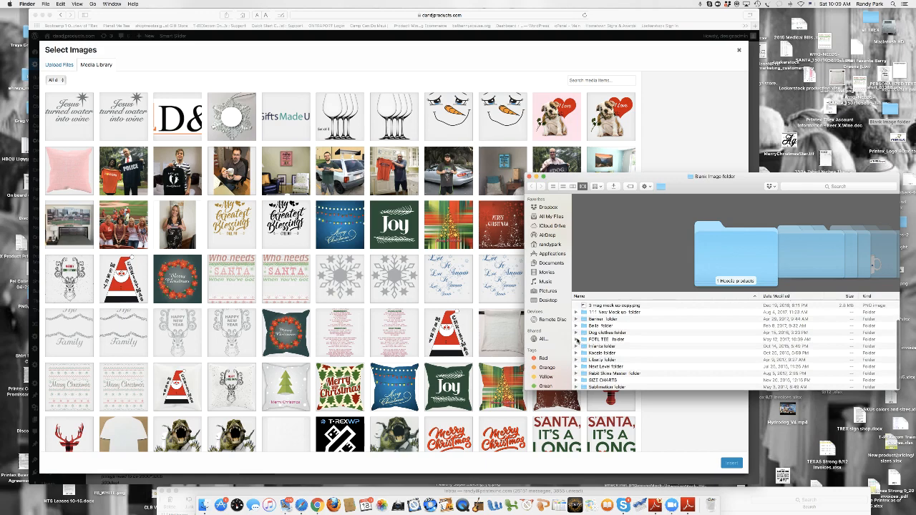
{"action": "left_click", "coordinate": [577, 340]}
{"action": "left_click", "coordinate": [576, 340]}
{"action": "scroll", "coordinate": [582, 330], "scroll_direction": "up", "scroll_amount": 2}
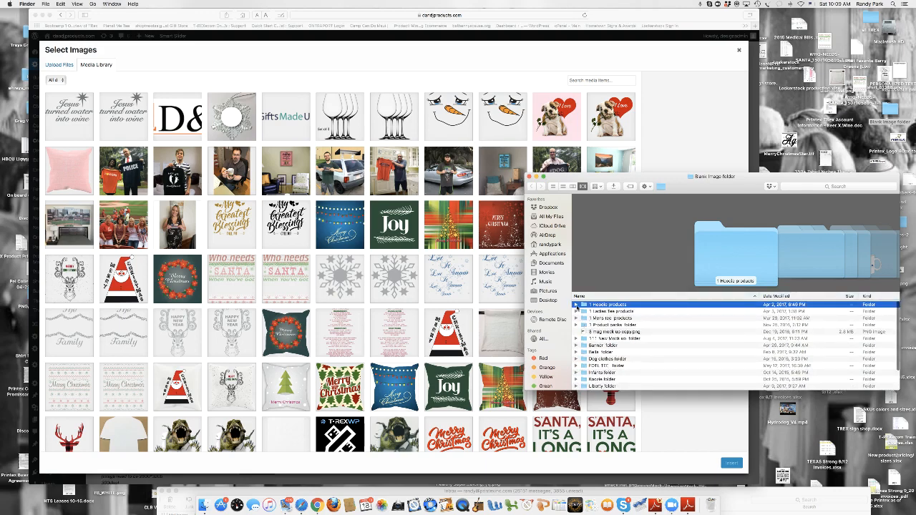
Step: Upload the Adult-Hoodie-Gold PNG from the images subfolder of 1 Hoodie products to the media library
{"action": "left_click", "coordinate": [577, 306]}
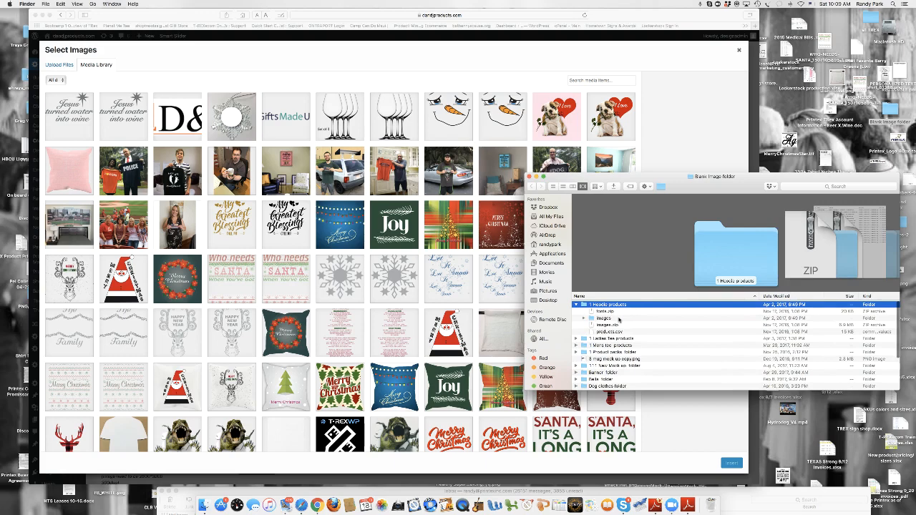
{"action": "left_click", "coordinate": [583, 318]}
{"action": "scroll", "coordinate": [623, 340], "scroll_direction": "down", "scroll_amount": 2}
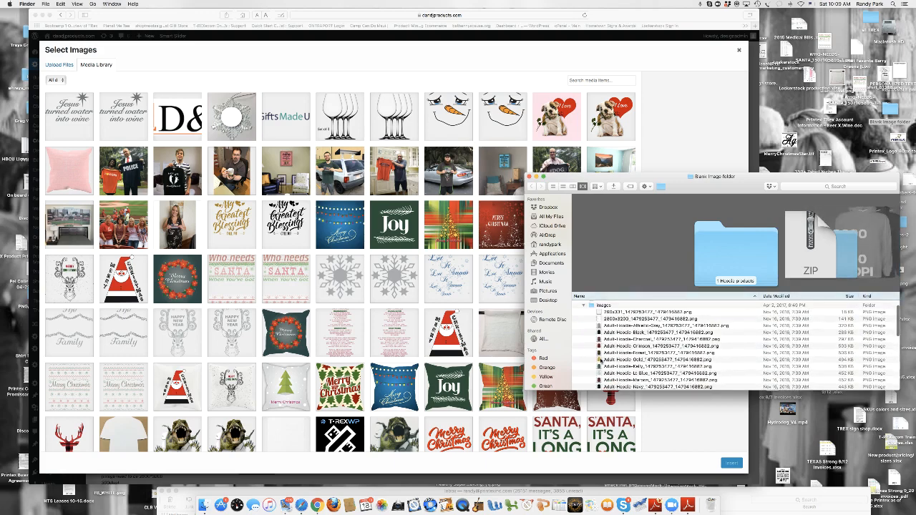
{"action": "left_click_drag", "start_coordinate": [637, 359], "coordinate": [389, 284]}
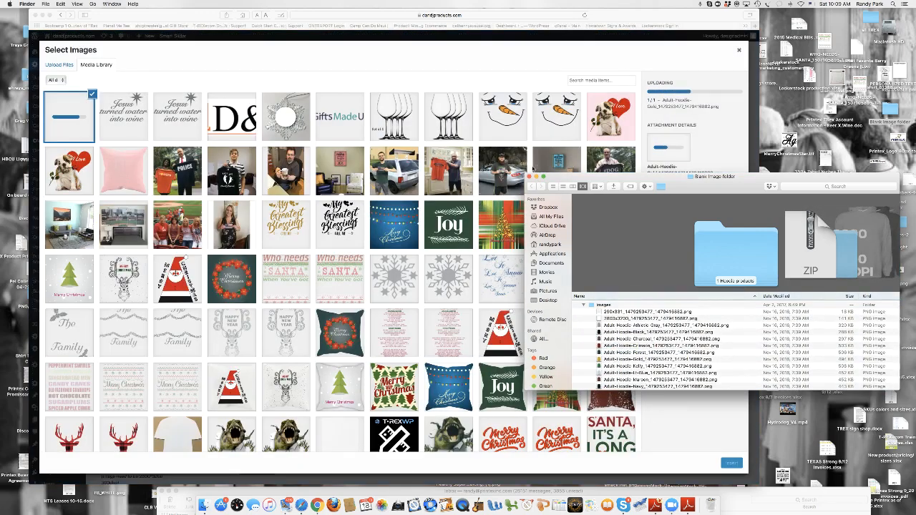
Step: Close the Blank Image folder window and insert the uploaded gold hoodie picture as the product background image
{"action": "left_click", "coordinate": [530, 176]}
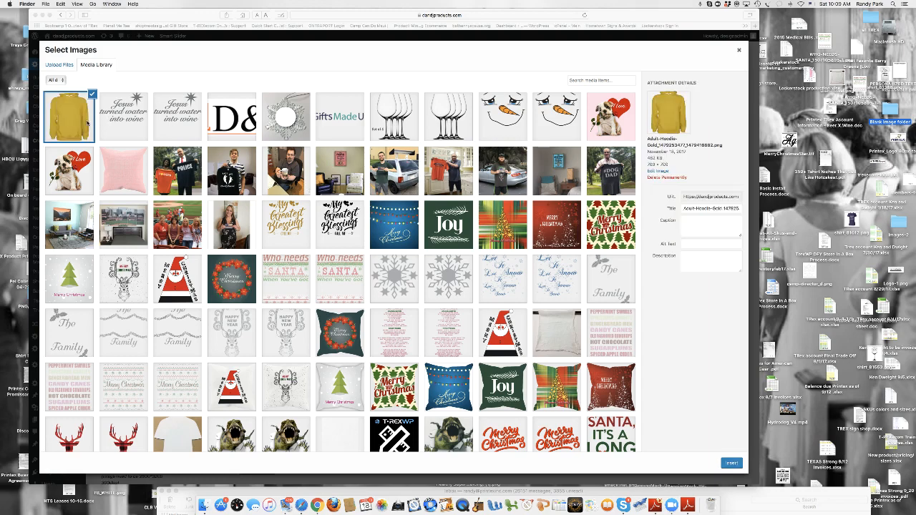
{"action": "left_click", "coordinate": [730, 464]}
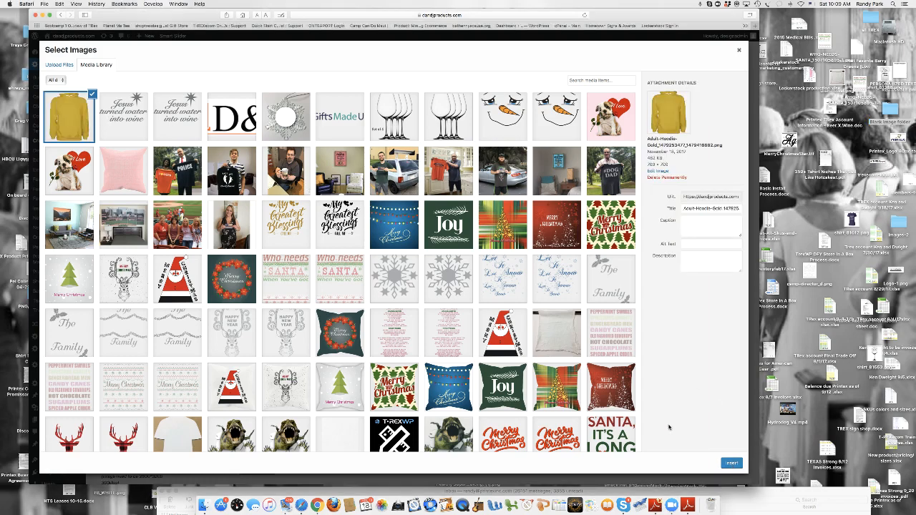
{"action": "left_click", "coordinate": [731, 464]}
{"action": "left_click", "coordinate": [731, 464]}
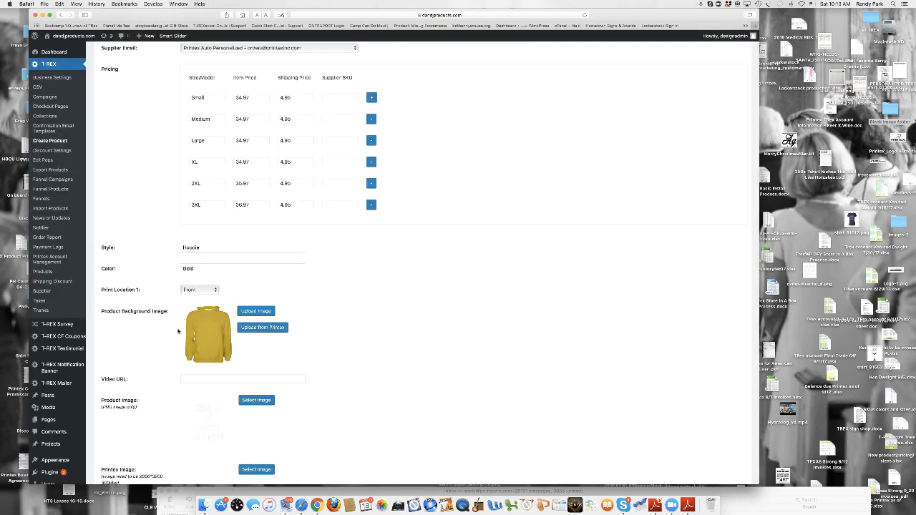
Step: Open the image selection for the hoodie's artwork and upload the camp director design from the desktop to the media library
{"action": "scroll", "coordinate": [279, 343], "scroll_direction": "down", "scroll_amount": 3}
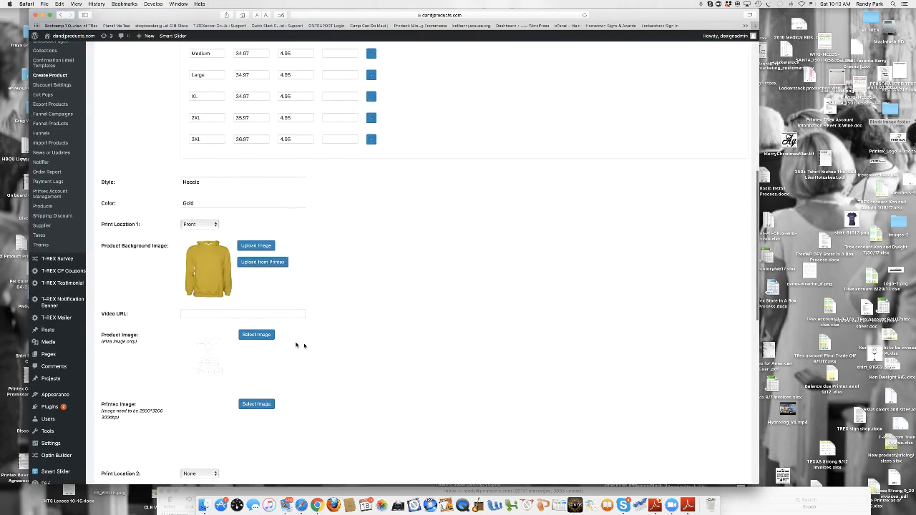
{"action": "left_click_drag", "start_coordinate": [154, 15], "coordinate": [215, 17]}
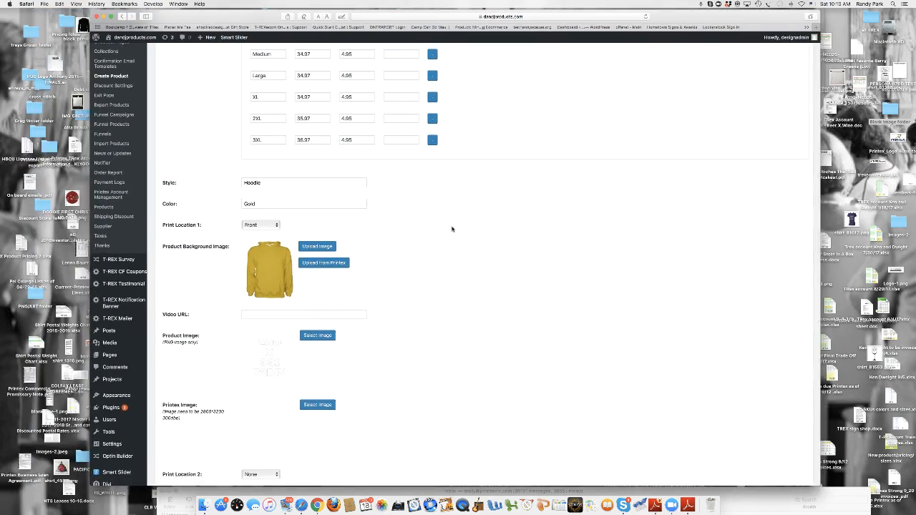
{"action": "scroll", "coordinate": [452, 229], "scroll_direction": "down", "scroll_amount": 8}
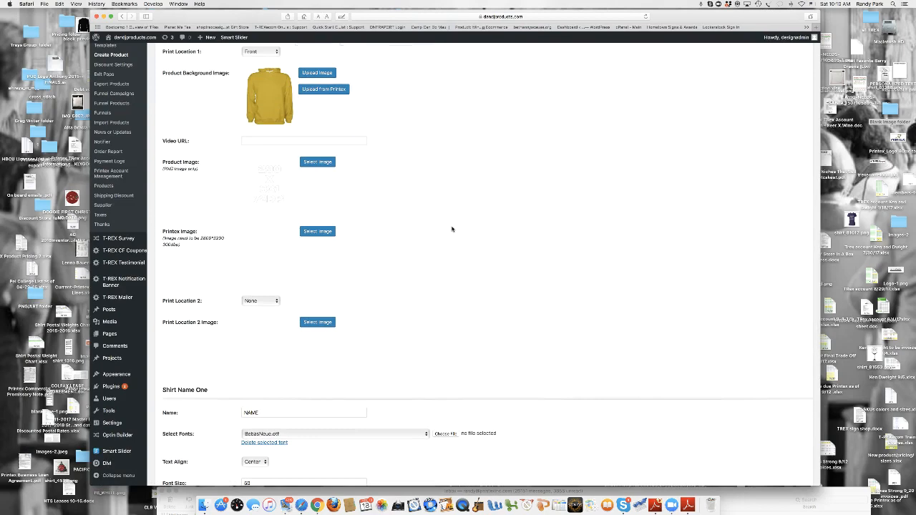
{"action": "scroll", "coordinate": [453, 229], "scroll_direction": "up", "scroll_amount": 12}
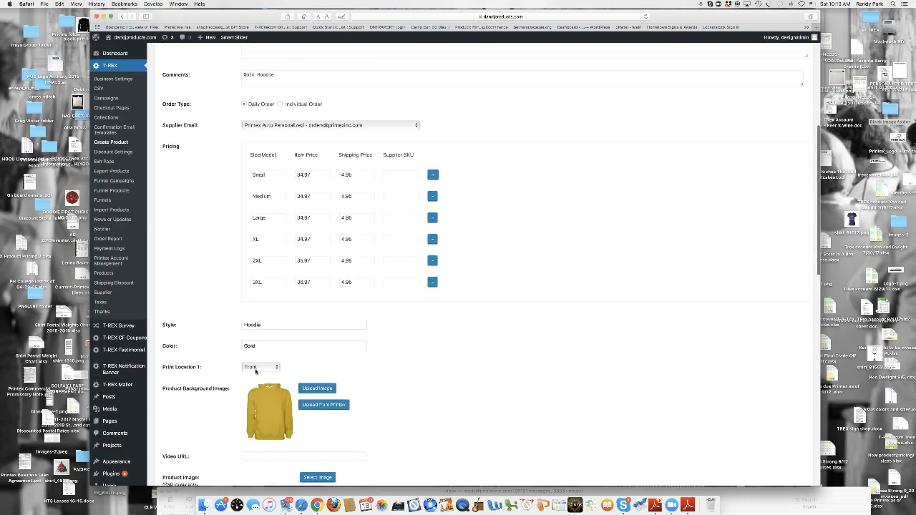
{"action": "scroll", "coordinate": [417, 369], "scroll_direction": "down", "scroll_amount": 6}
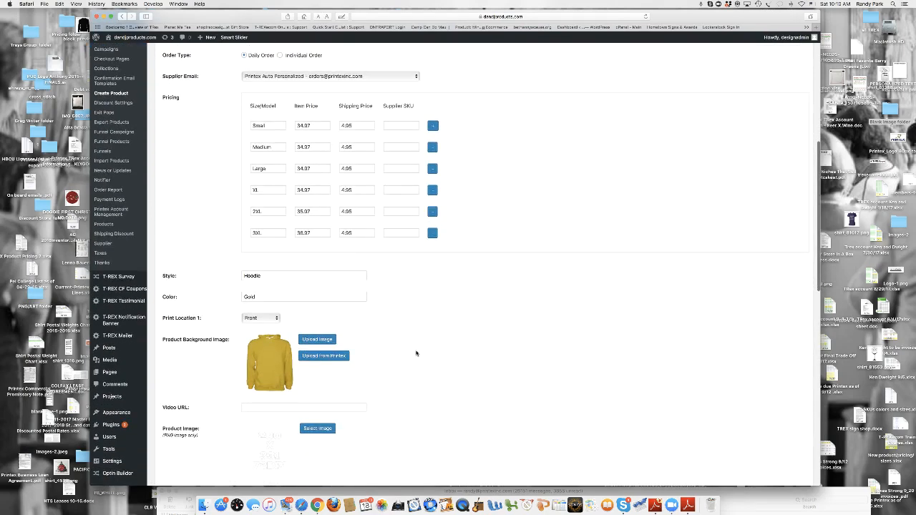
{"action": "left_click", "coordinate": [317, 348]}
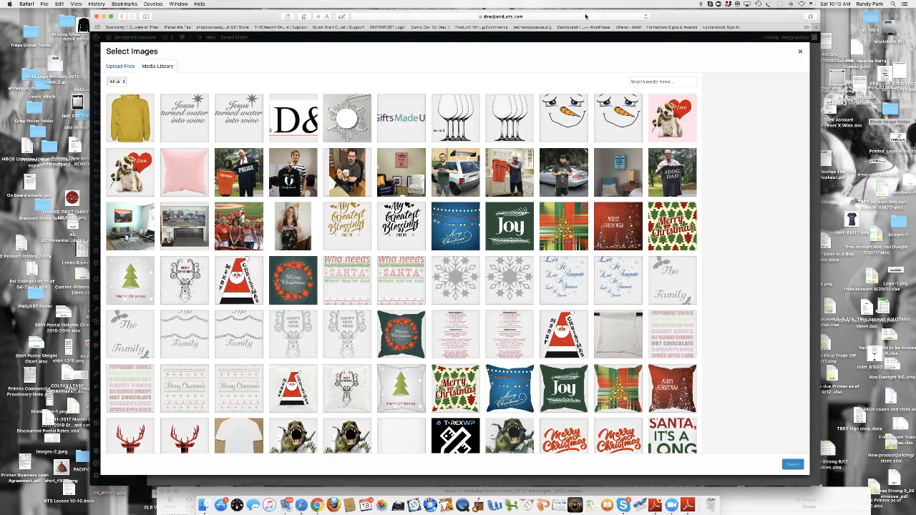
{"action": "left_click_drag", "start_coordinate": [665, 17], "coordinate": [619, 15]}
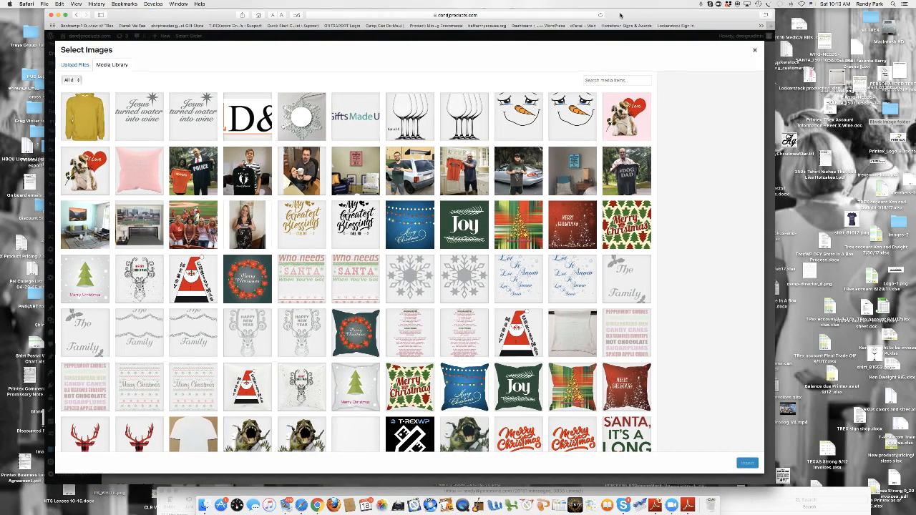
{"action": "left_click_drag", "start_coordinate": [890, 109], "coordinate": [260, 153]}
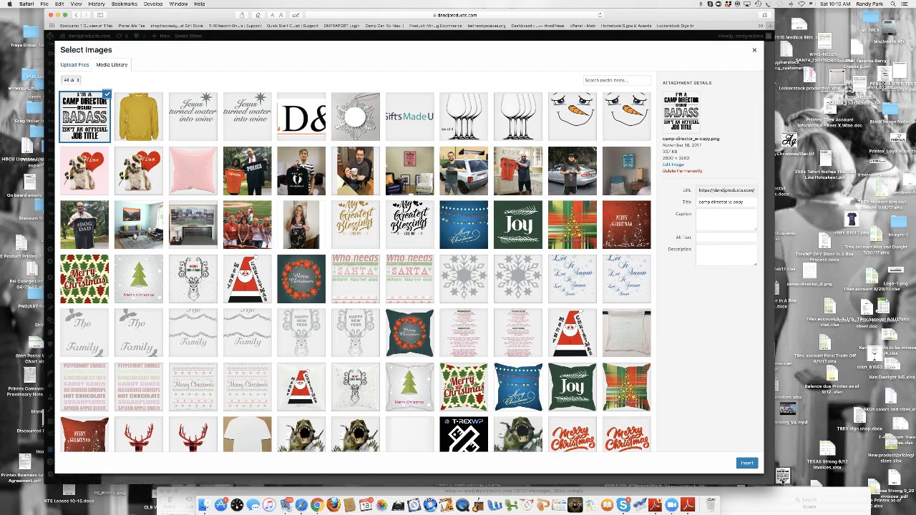
Step: Open the camp director design from the desktop in Preview, resize it to 400 pixels wide at 100 pixels/inch, and quit Preview
{"action": "double_click", "coordinate": [783, 476]}
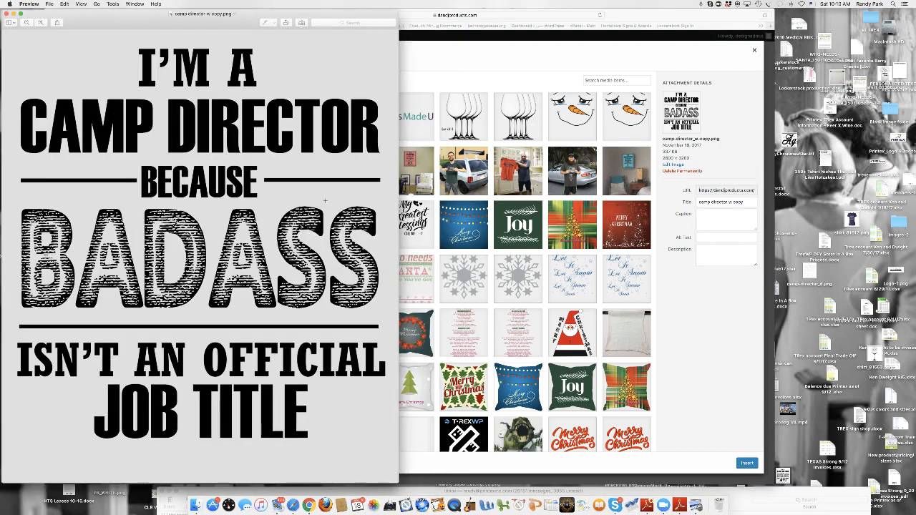
{"action": "left_click", "coordinate": [113, 5]}
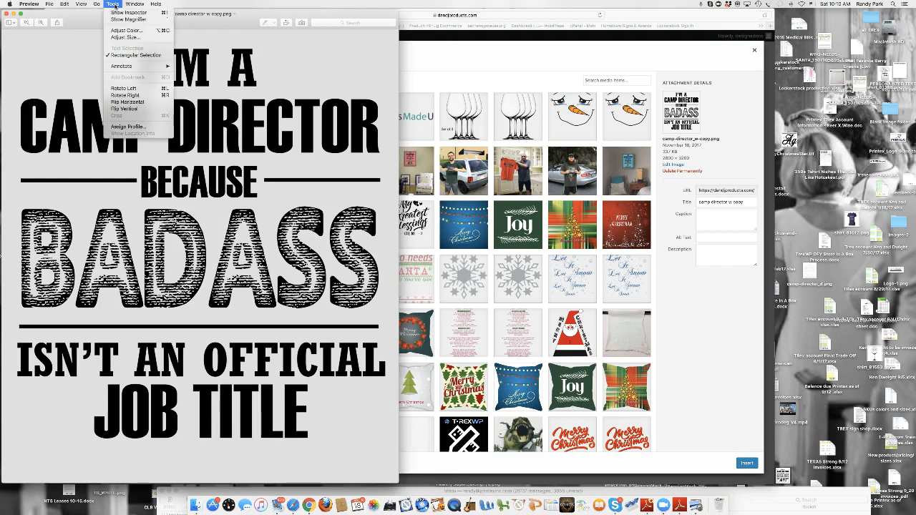
{"action": "left_click", "coordinate": [287, 64]}
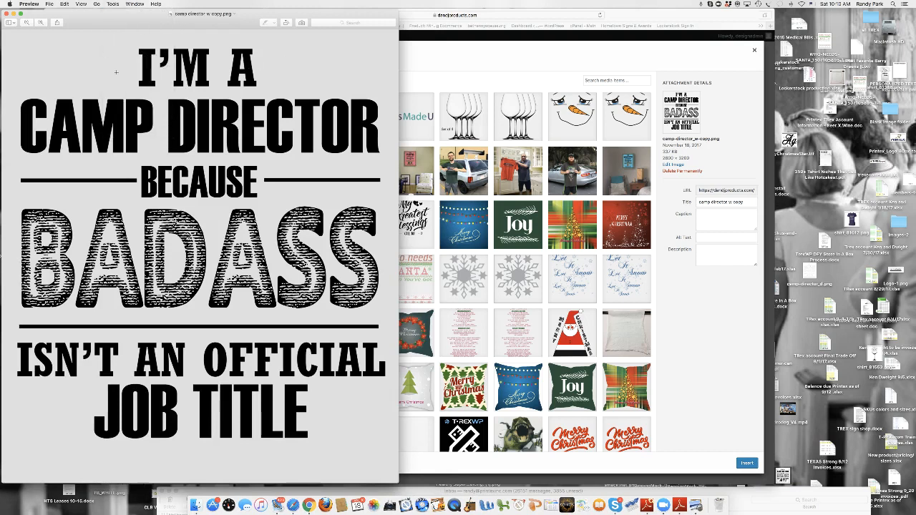
{"action": "left_click", "coordinate": [112, 5]}
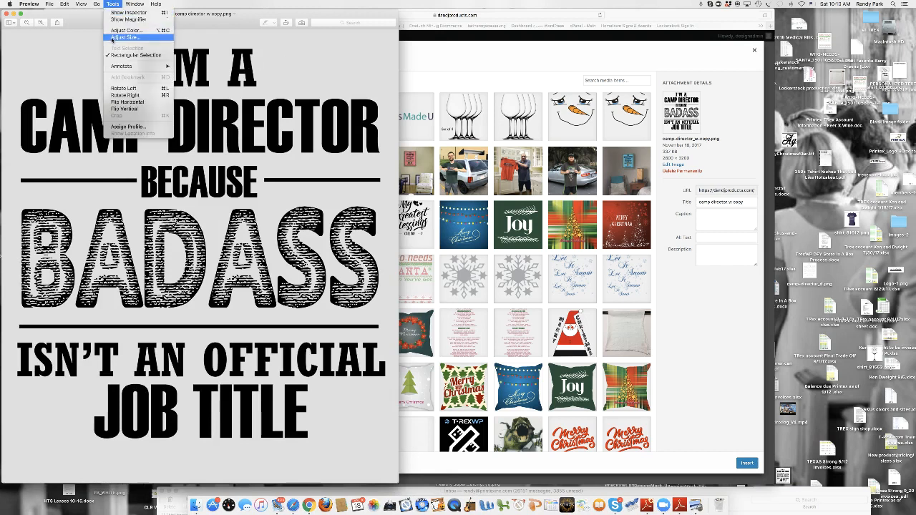
{"action": "left_click", "coordinate": [113, 38]}
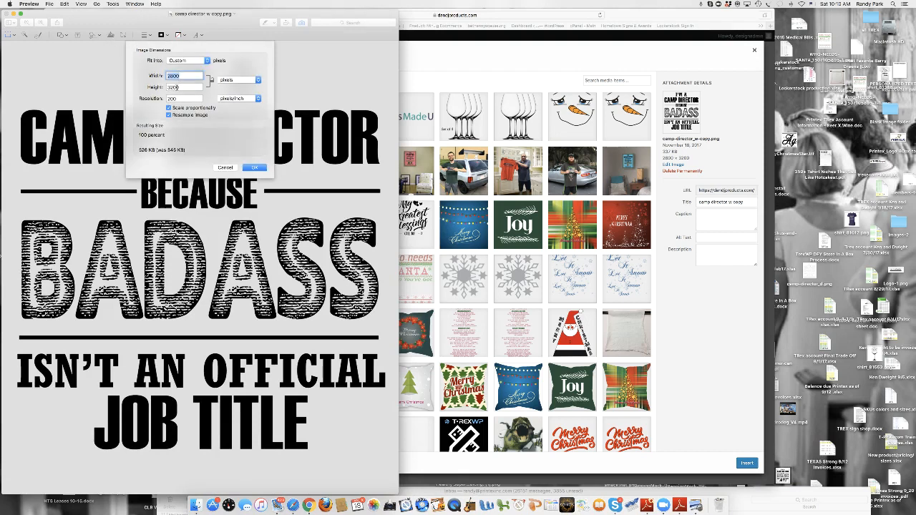
{"action": "type", "text": "400"}
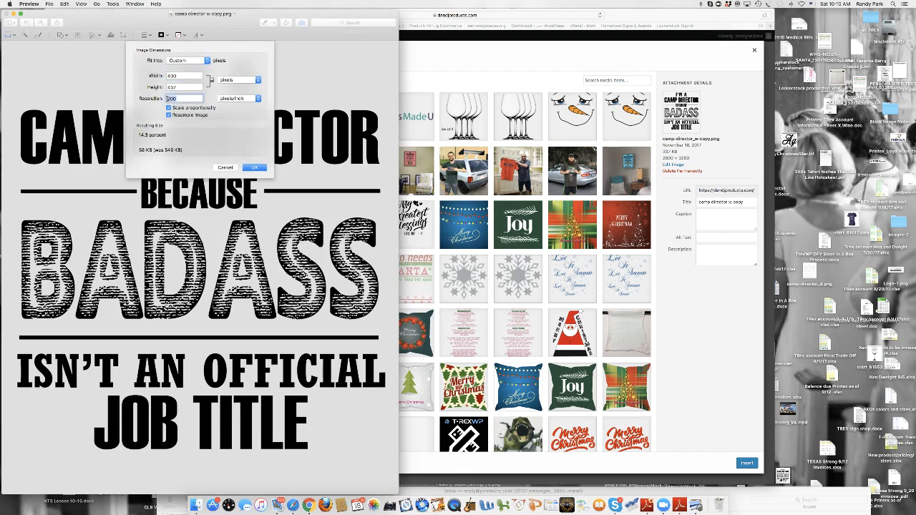
{"action": "double_click", "coordinate": [179, 100]}
{"action": "type", "text": "100"}
{"action": "left_click", "coordinate": [254, 168]}
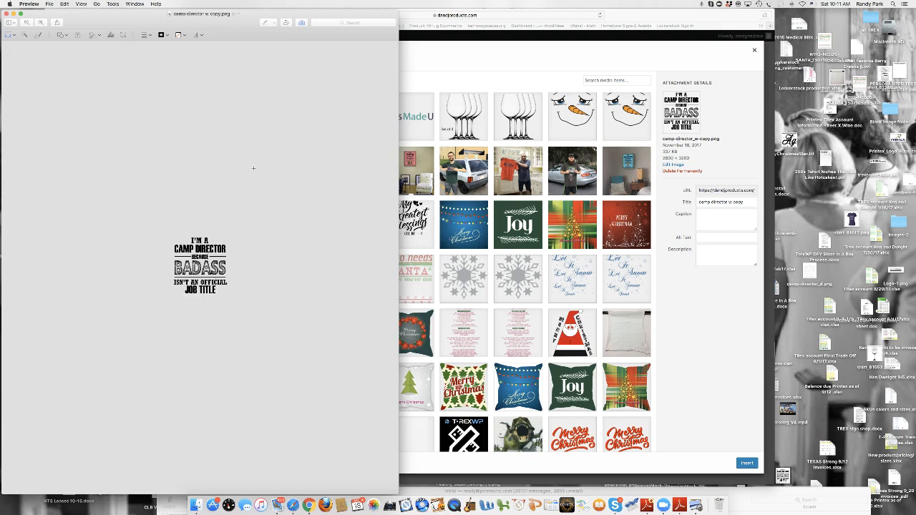
{"action": "left_click", "coordinate": [32, 3]}
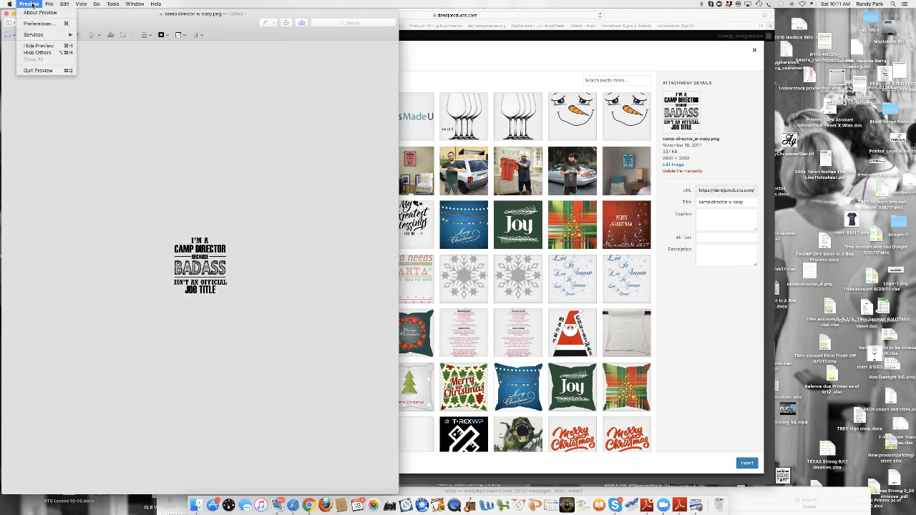
{"action": "left_click", "coordinate": [37, 71]}
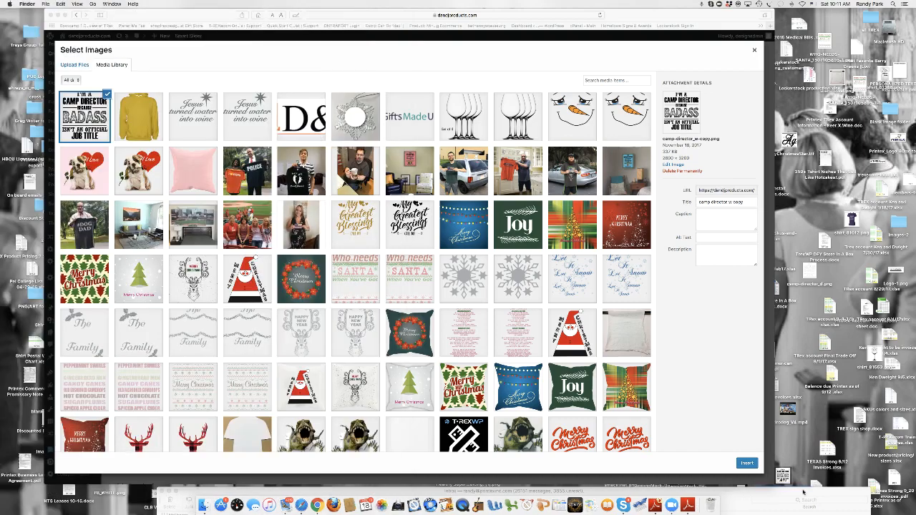
Step: Upload the resized camp director design to the media library and insert that copy as the Product Image
{"action": "left_click_drag", "start_coordinate": [342, 257], "coordinate": [342, 259]}
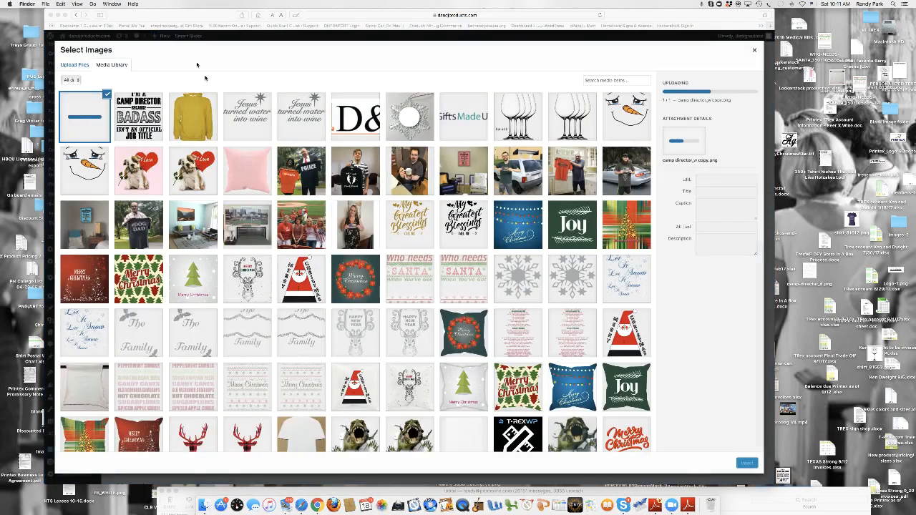
{"action": "left_click_drag", "start_coordinate": [173, 18], "coordinate": [226, 19]}
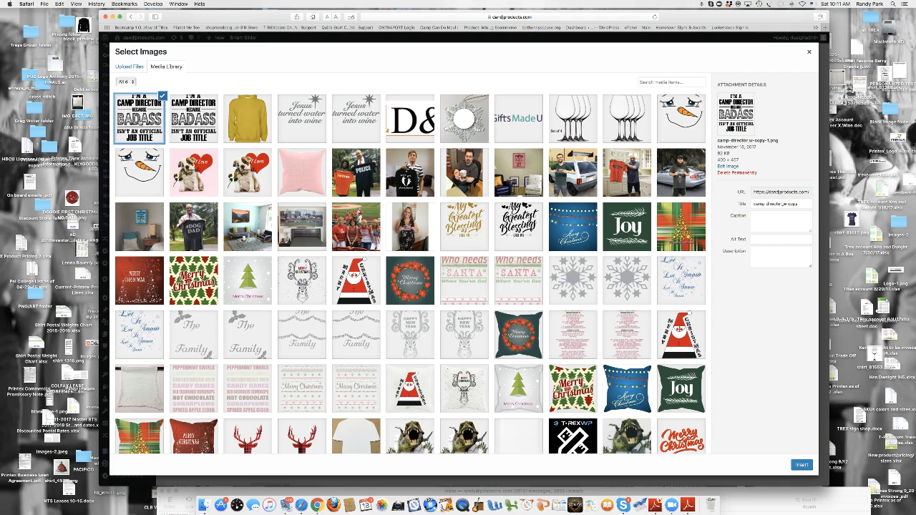
{"action": "left_click", "coordinate": [139, 118]}
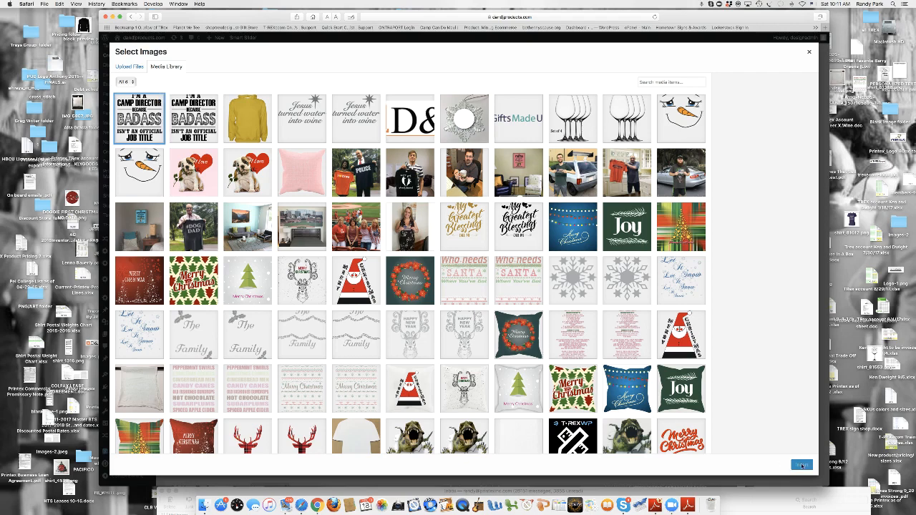
{"action": "left_click", "coordinate": [154, 119]}
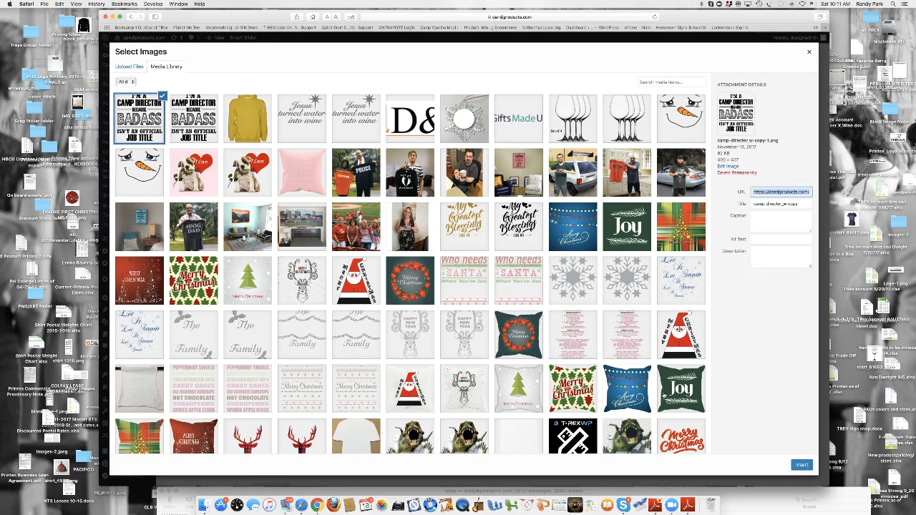
{"action": "left_click", "coordinate": [802, 465]}
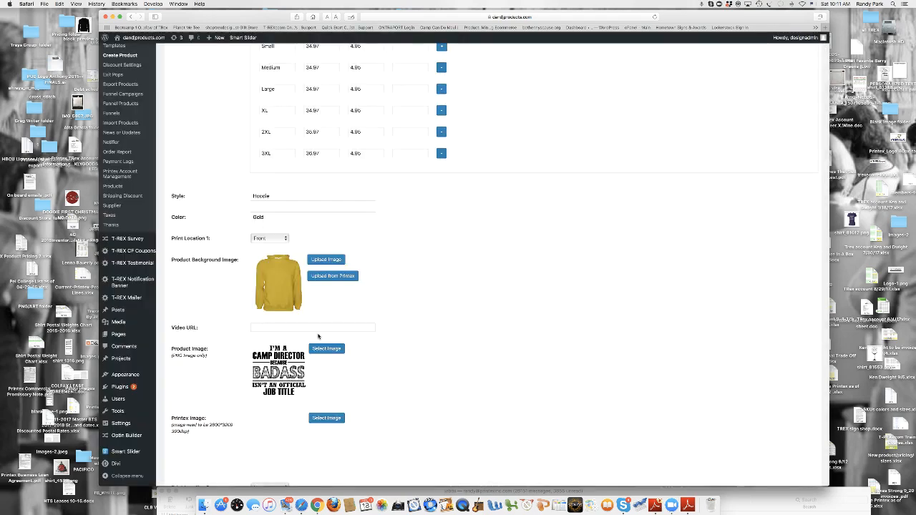
Step: Insert the full-size 2800 × 3200 camp director design from the media library as the Printex Image
{"action": "scroll", "coordinate": [360, 299], "scroll_direction": "down", "scroll_amount": 3}
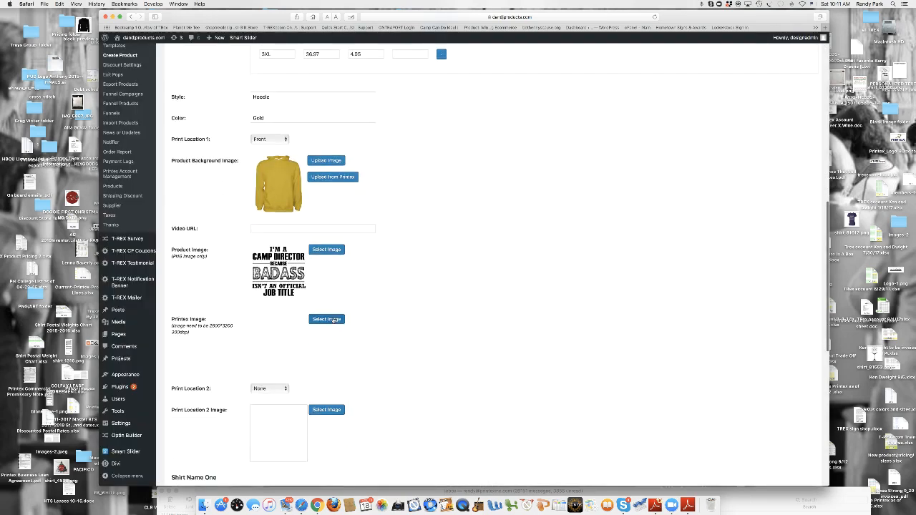
{"action": "left_click", "coordinate": [333, 320]}
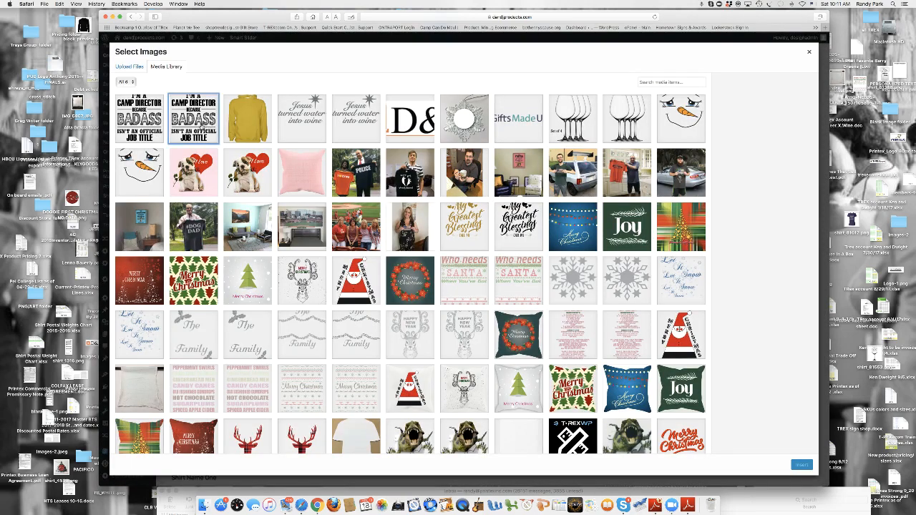
{"action": "left_click", "coordinate": [204, 124]}
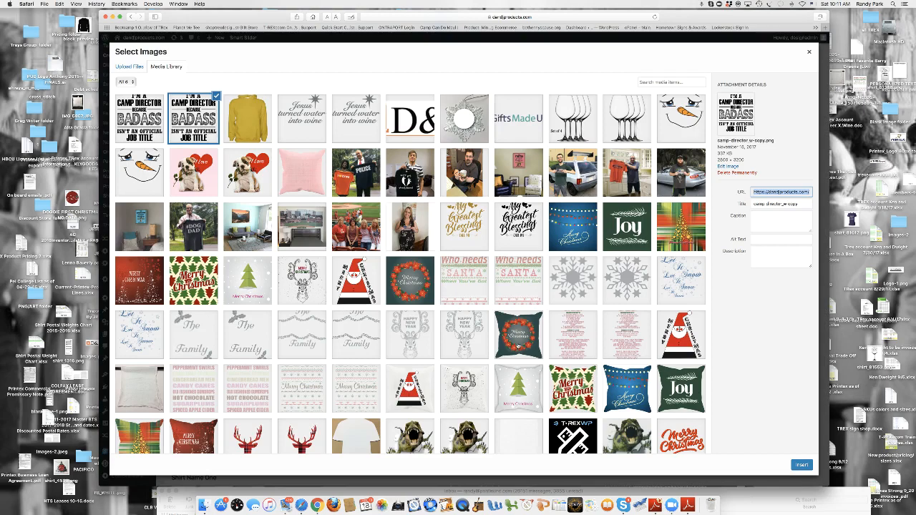
{"action": "left_click", "coordinate": [802, 465]}
{"action": "scroll", "coordinate": [644, 444], "scroll_direction": "down", "scroll_amount": 4}
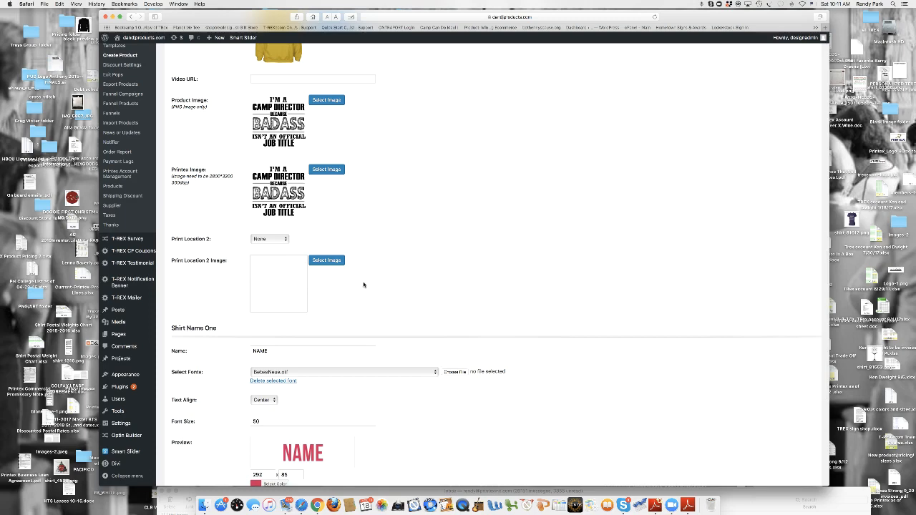
Step: Replace the Dup_ prefix in the product name so it reads Camo Guy Gold Hoodie
{"action": "scroll", "coordinate": [363, 285], "scroll_direction": "up", "scroll_amount": 1}
{"action": "scroll", "coordinate": [364, 285], "scroll_direction": "up", "scroll_amount": 1}
{"action": "scroll", "coordinate": [363, 285], "scroll_direction": "up", "scroll_amount": 3}
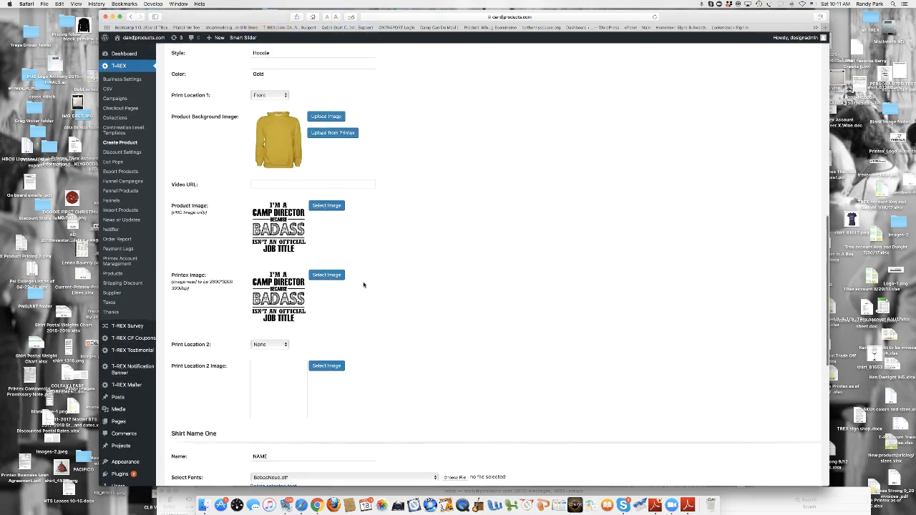
{"action": "scroll", "coordinate": [364, 285], "scroll_direction": "up", "scroll_amount": 4}
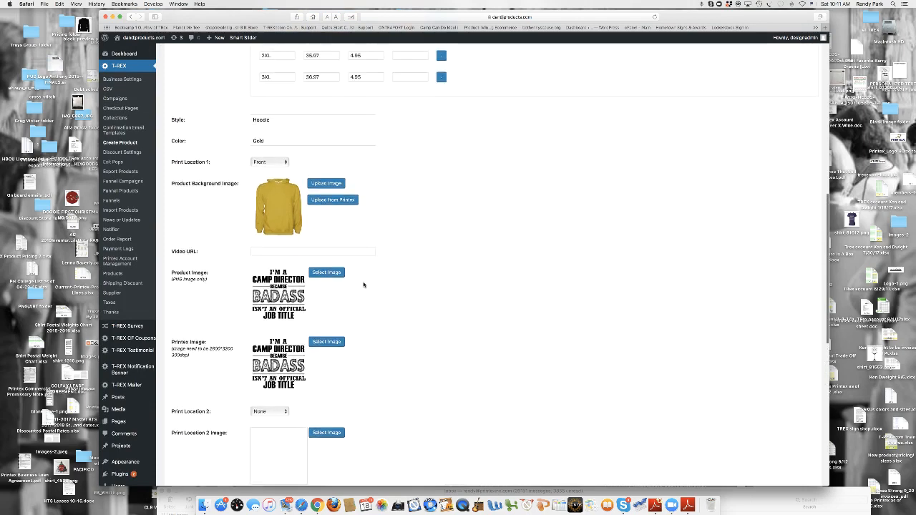
{"action": "scroll", "coordinate": [363, 285], "scroll_direction": "up", "scroll_amount": 1}
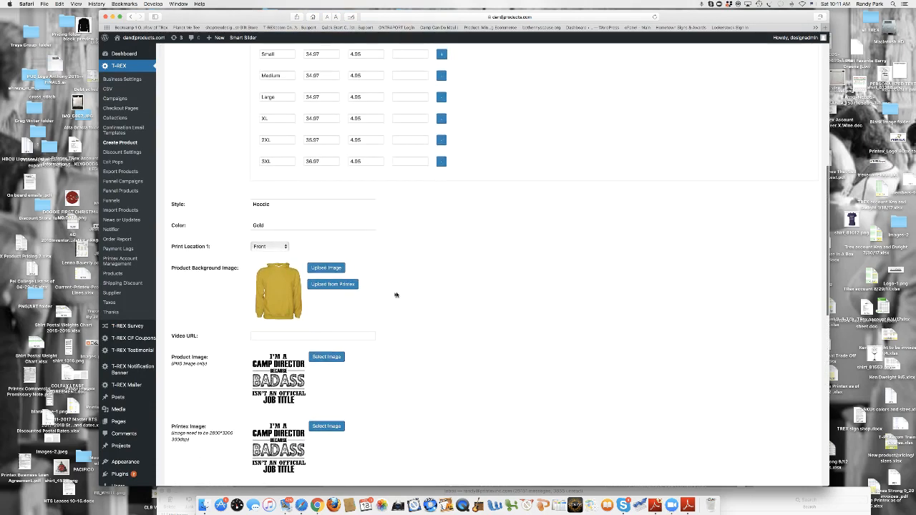
{"action": "double_click", "coordinate": [276, 204]}
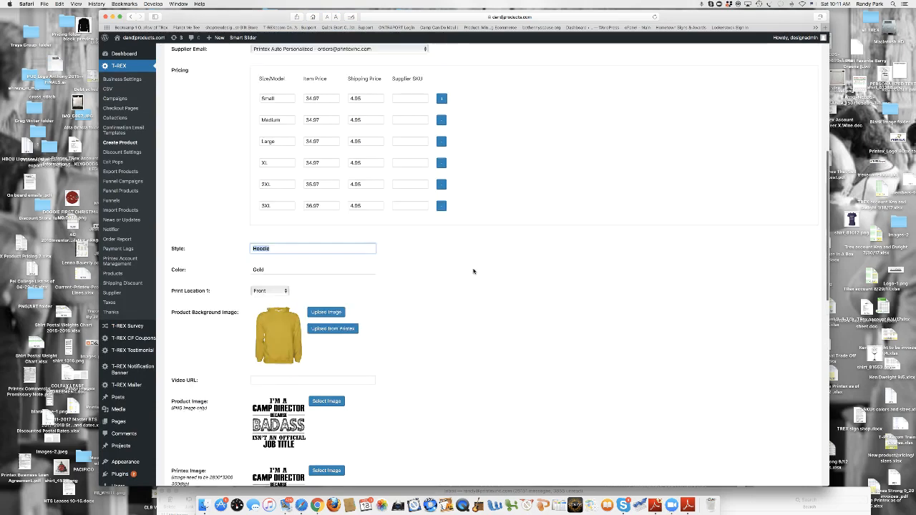
{"action": "scroll", "coordinate": [474, 269], "scroll_direction": "up", "scroll_amount": 10}
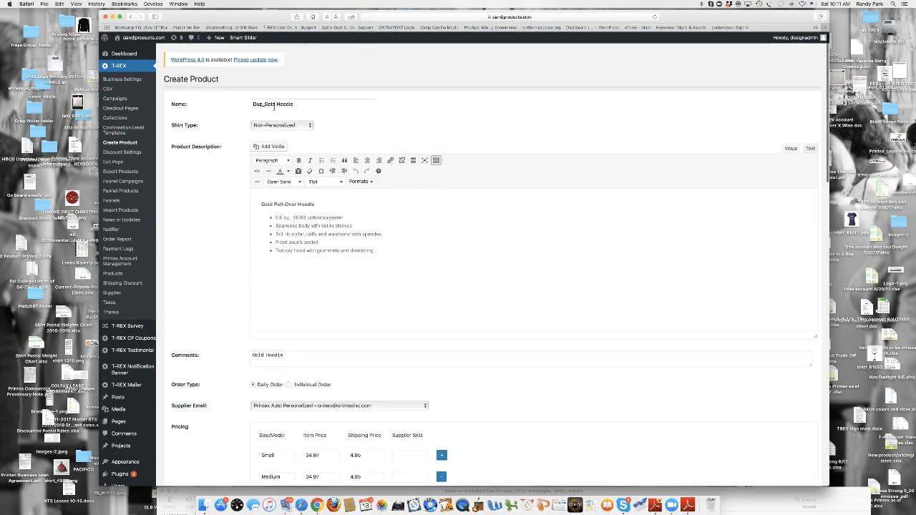
{"action": "left_click_drag", "start_coordinate": [263, 104], "coordinate": [247, 104]}
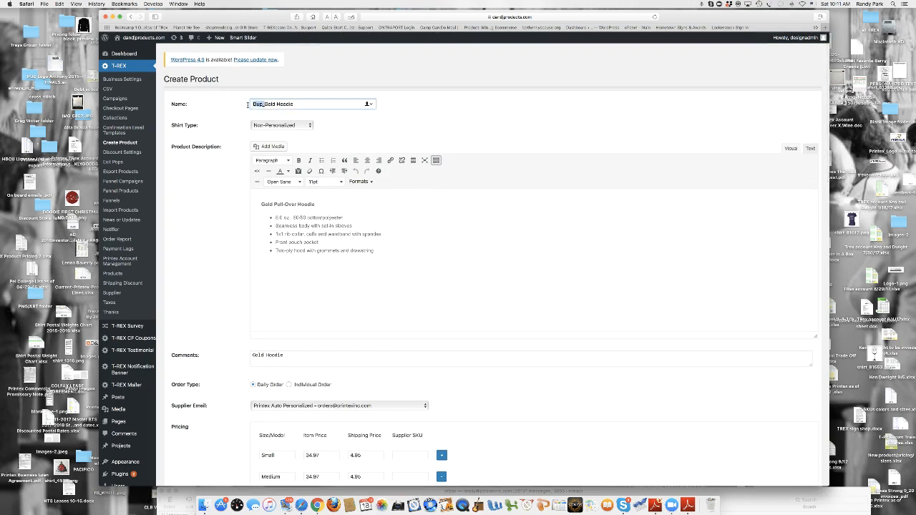
{"action": "type", "text": "Camo Guy"}
Step: Choose Non-Personalized as the shirt type for the hoodie product
{"action": "scroll", "coordinate": [543, 309], "scroll_direction": "down", "scroll_amount": 20}
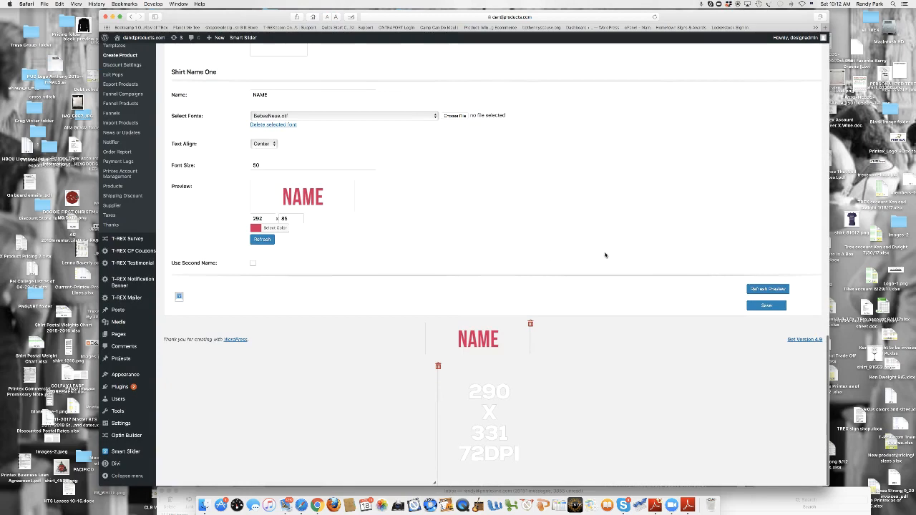
{"action": "scroll", "coordinate": [351, 164], "scroll_direction": "up", "scroll_amount": 10}
{"action": "scroll", "coordinate": [360, 172], "scroll_direction": "up", "scroll_amount": 15}
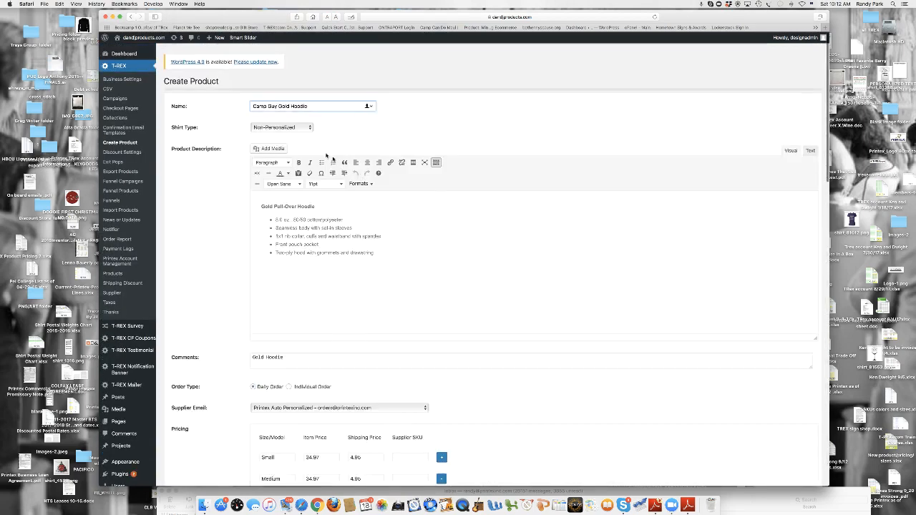
{"action": "left_click", "coordinate": [308, 126]}
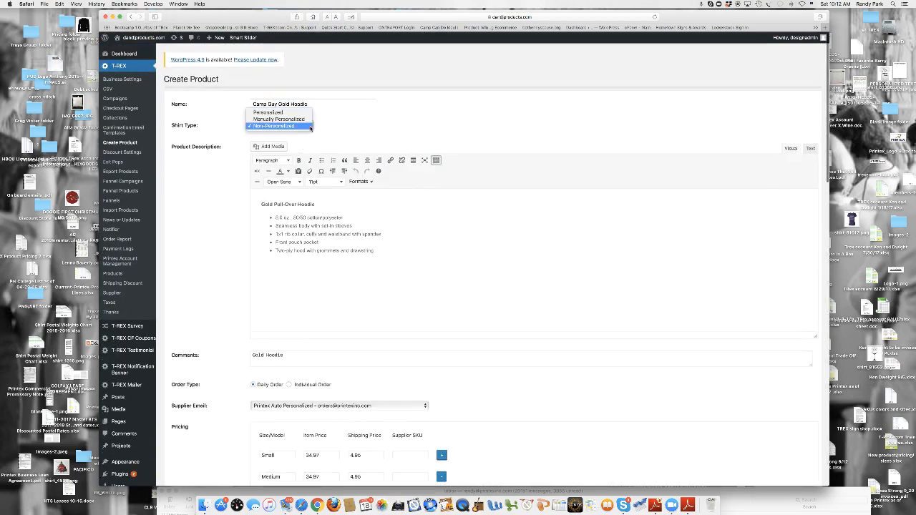
{"action": "left_click", "coordinate": [286, 125]}
Step: Refresh the product preview and place the camp director artwork on the chest of the gold hoodie
{"action": "scroll", "coordinate": [506, 271], "scroll_direction": "down", "scroll_amount": 10}
{"action": "scroll", "coordinate": [507, 271], "scroll_direction": "down", "scroll_amount": 5}
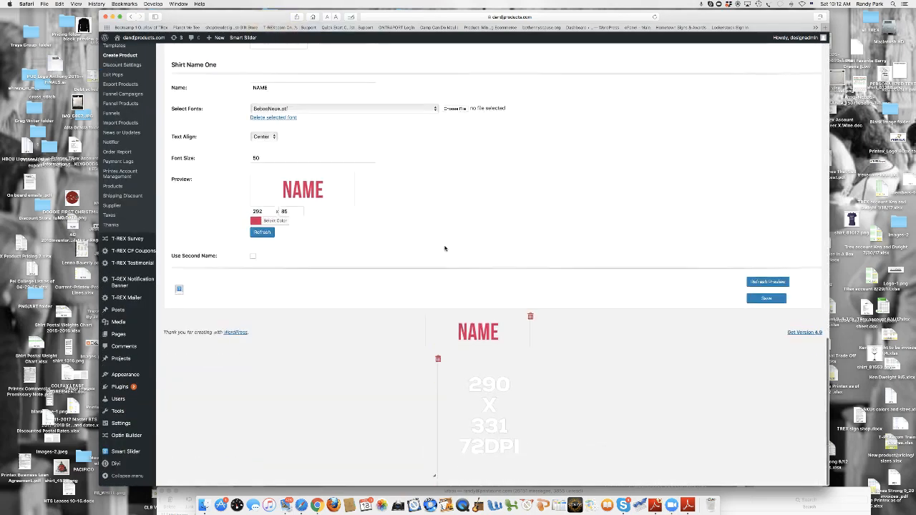
{"action": "left_click", "coordinate": [764, 289]}
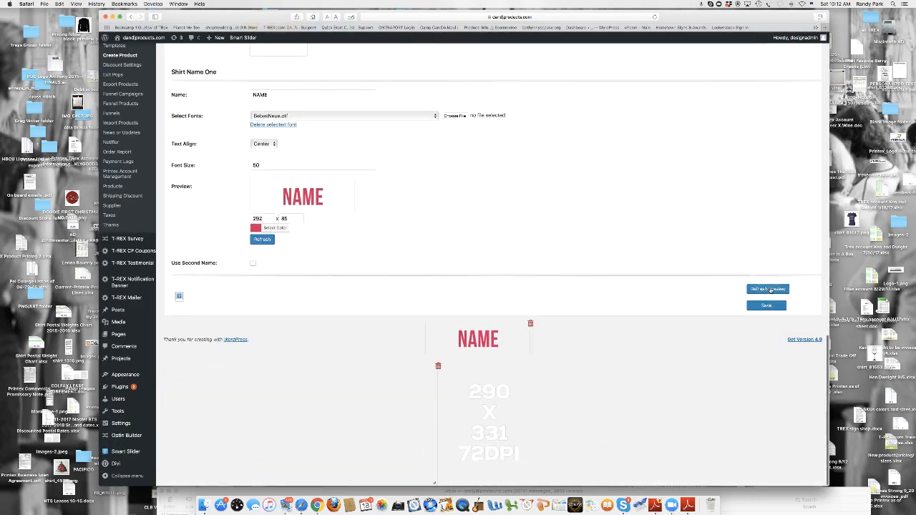
{"action": "scroll", "coordinate": [643, 277], "scroll_direction": "down", "scroll_amount": 1}
{"action": "scroll", "coordinate": [643, 277], "scroll_direction": "down", "scroll_amount": 2}
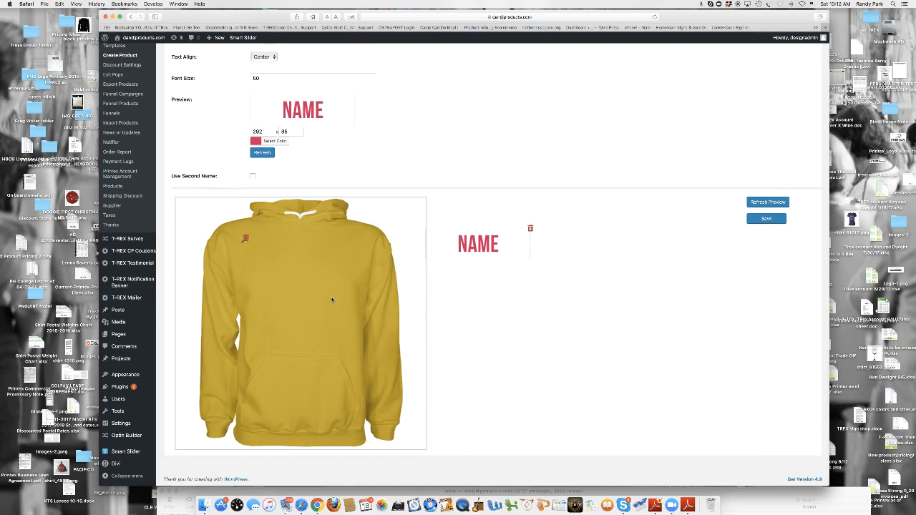
{"action": "mouse_move", "coordinate": [331, 299]}
{"action": "left_mouse_down"}
{"action": "mouse_move", "coordinate": [394, 333]}
{"action": "mouse_move", "coordinate": [346, 307]}
{"action": "left_mouse_up"}
{"action": "left_click_drag", "start_coordinate": [244, 243], "coordinate": [329, 325]}
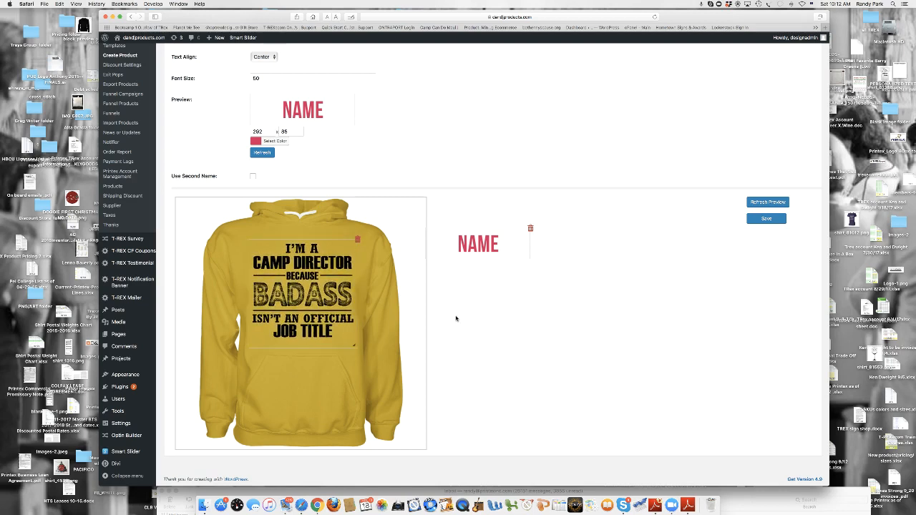
Step: Delete the NAME text element from the hoodie preview
{"action": "left_click_drag", "start_coordinate": [497, 237], "coordinate": [519, 248]}
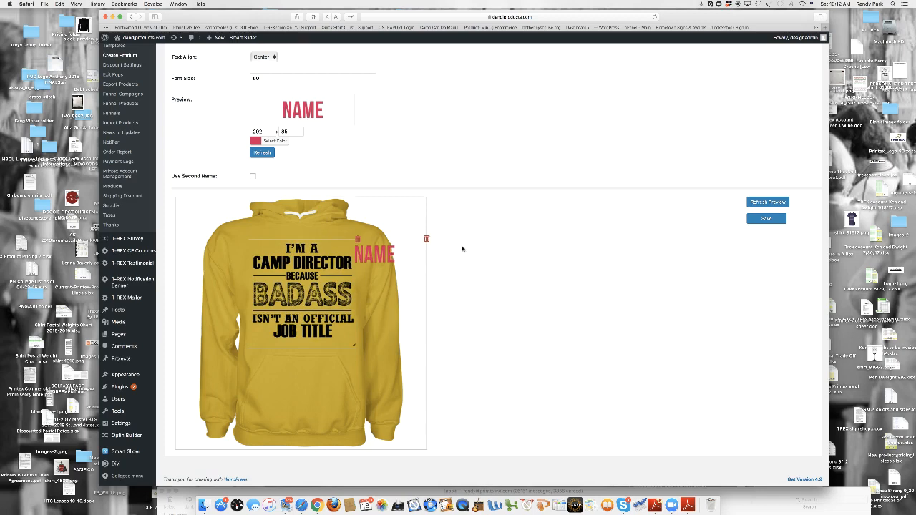
{"action": "left_click", "coordinate": [427, 240]}
{"action": "left_click", "coordinate": [529, 258]}
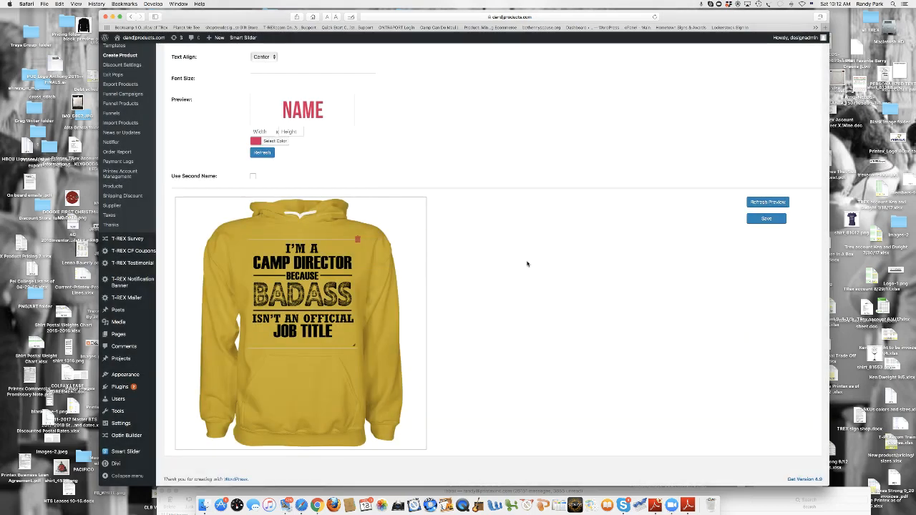
Step: Nudge the camp director artwork slightly lower on the hoodie and save the product
{"action": "left_click_drag", "start_coordinate": [345, 271], "coordinate": [343, 272]}
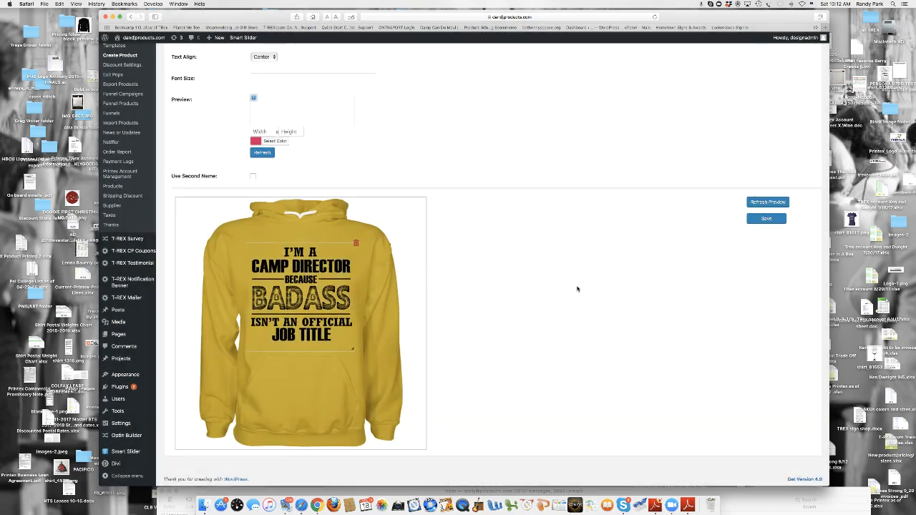
{"action": "left_click", "coordinate": [765, 218]}
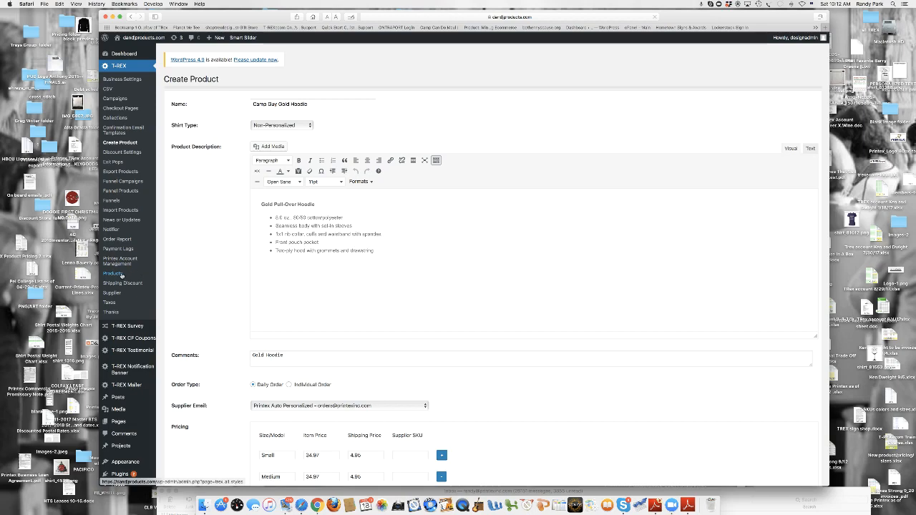
{"action": "scroll", "coordinate": [122, 275], "scroll_direction": "down", "scroll_amount": 15}
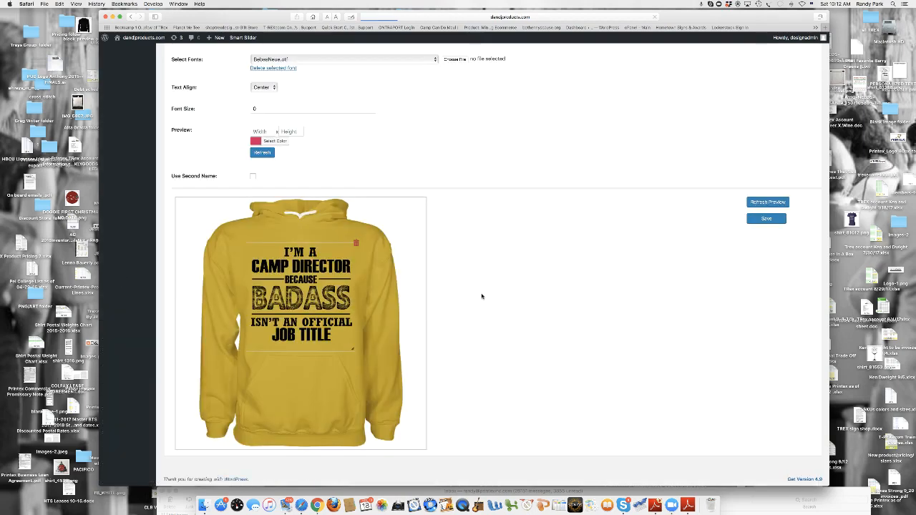